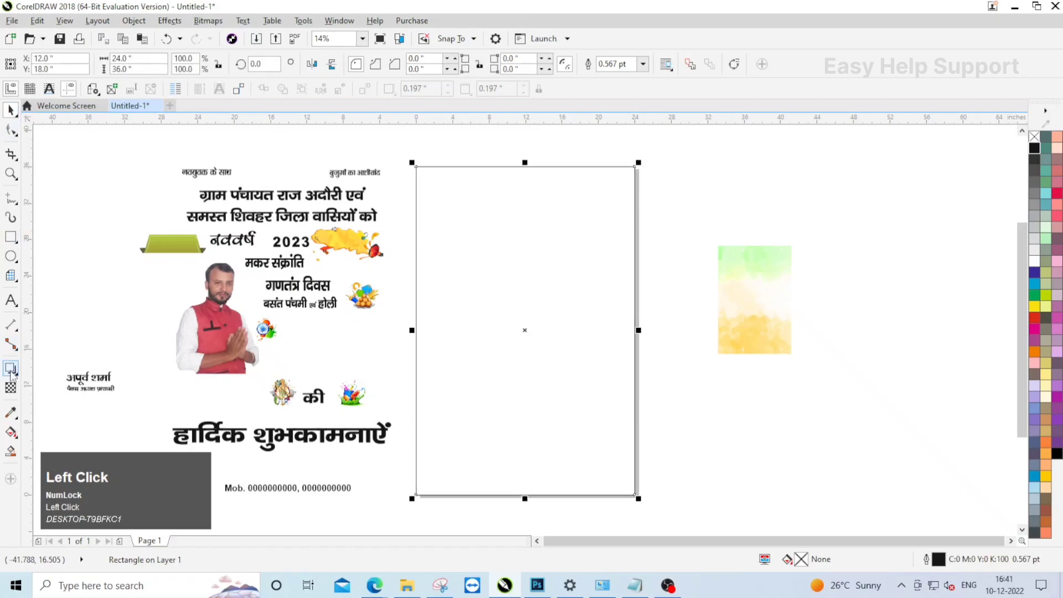
- Add an inward contour to the page-sized rectangle with two steps at a 0.5-inch offset
left_click(11, 372)
left_click(55, 381)
left_click_drag(439, 176, 436, 98)
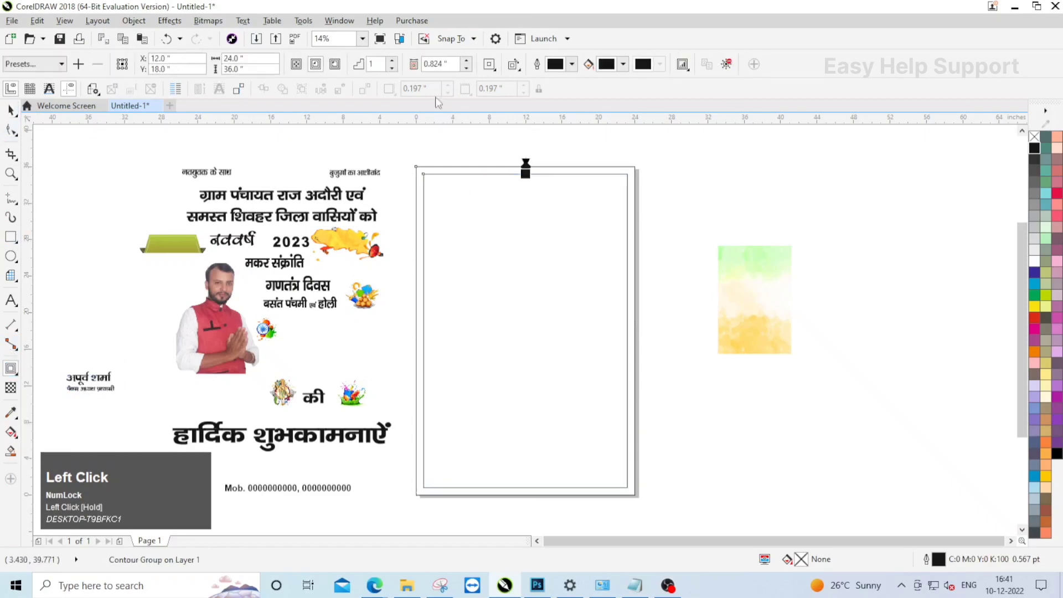
type("0.5")
key("Return")
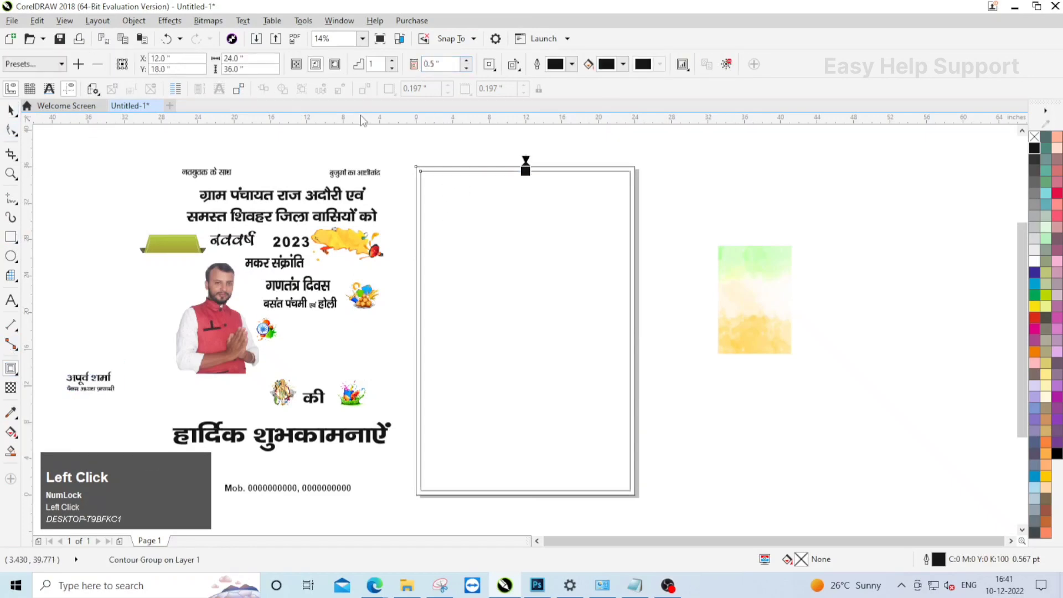
left_click(371, 64)
type("2")
key("Return")
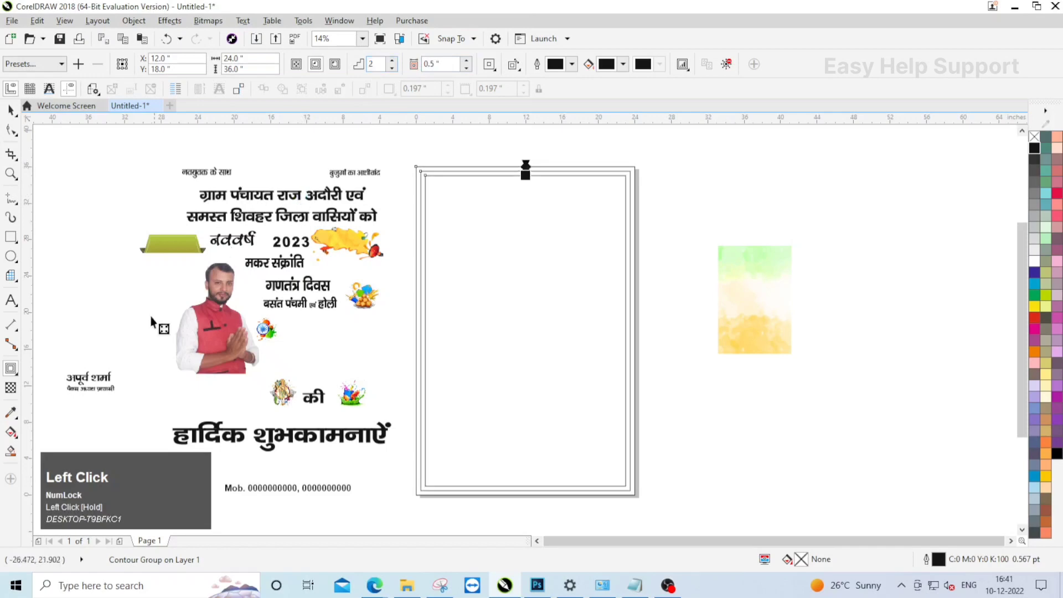
- Break the contour group apart into separate nested rectangles
left_click(39, 145)
right_click(517, 209)
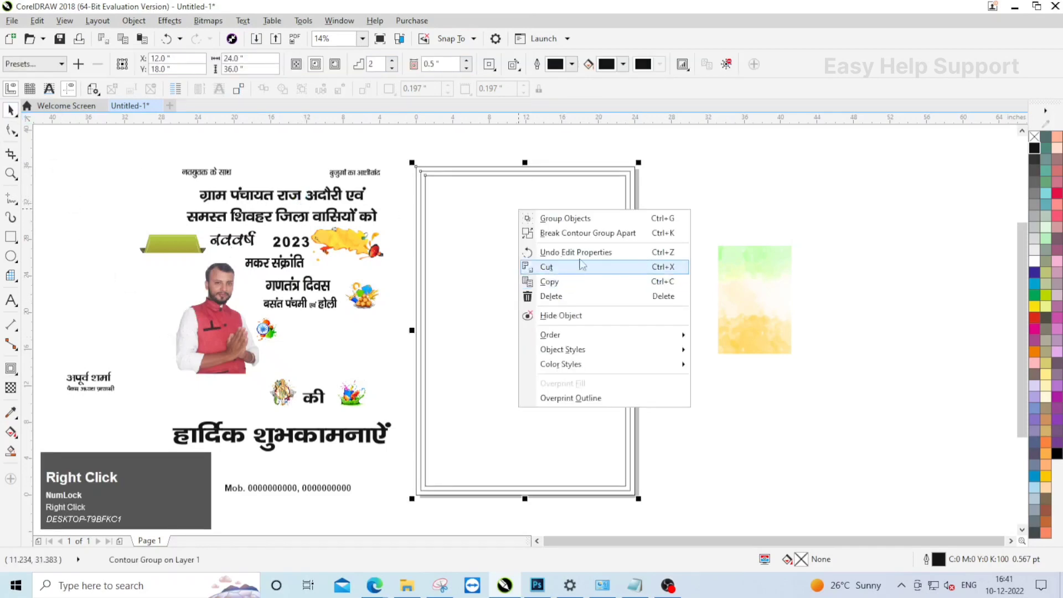
left_click(510, 139)
scroll(494, 165, "up", 2)
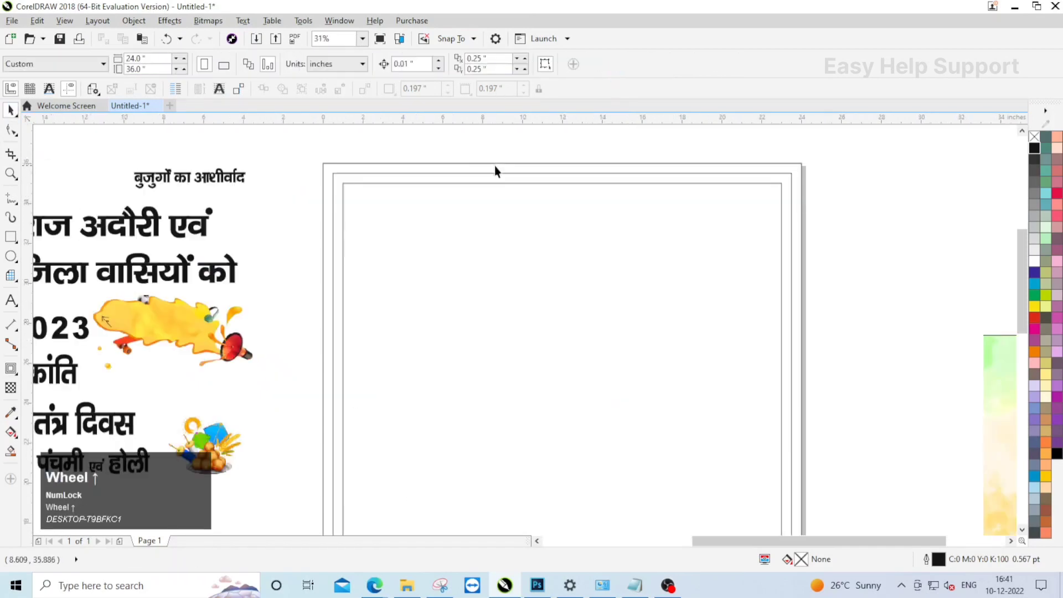
- Fill the outermost rectangle with blue (C100 M100 Y0 K0) and remove its outline
left_click(494, 164)
left_click(1034, 273)
right_click(1034, 136)
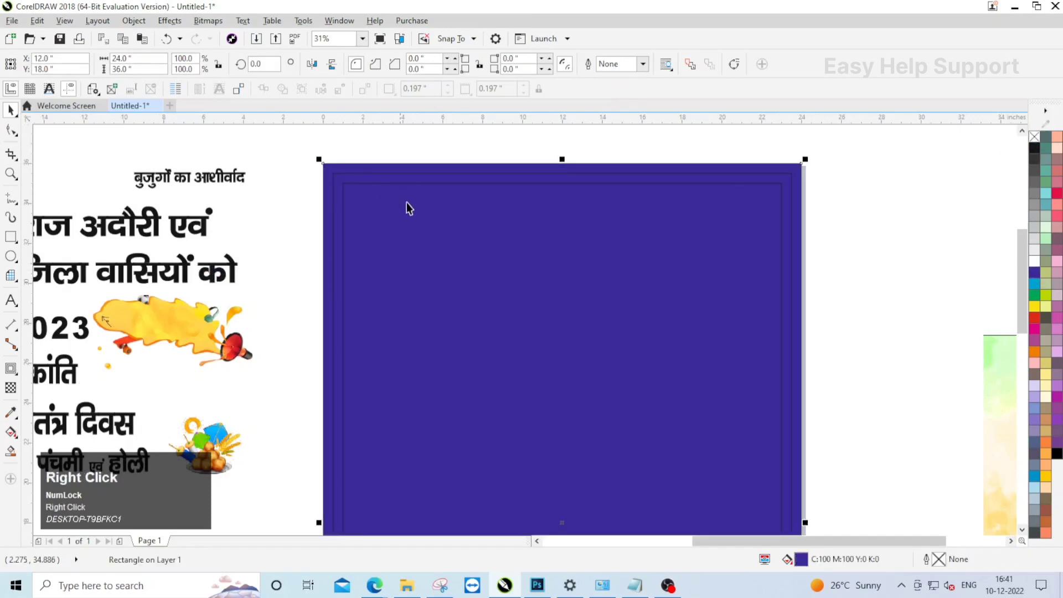
- Apply a diagonal linear gradient to the outer rectangle, from blue at its upper-left corner to black at its lower-right corner
scroll(76, 315, "down", 2)
left_click(10, 432)
scroll(426, 224, "down", 2)
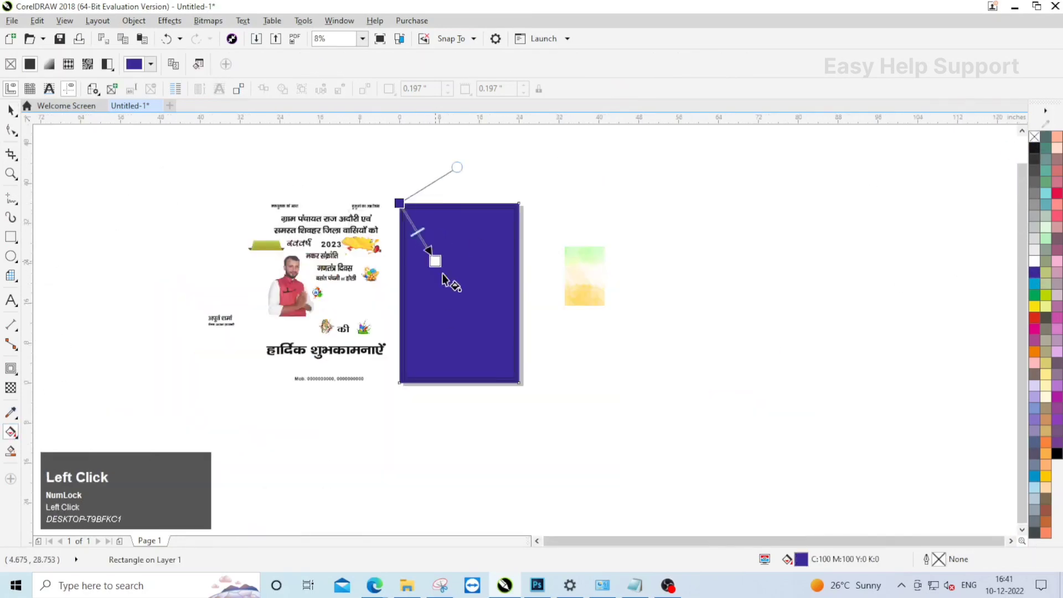
left_click_drag(443, 276, 520, 385)
left_click(1056, 454)
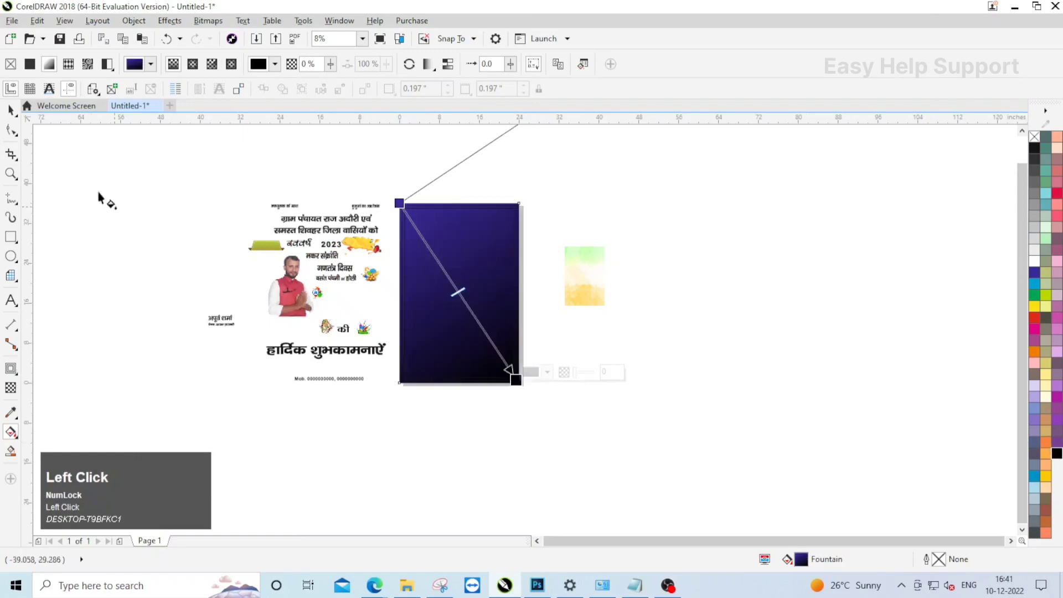
- Fill the middle 23 × 35 inch rectangle with white and give it a white outline
left_click(10, 110)
scroll(430, 219, "up", 3)
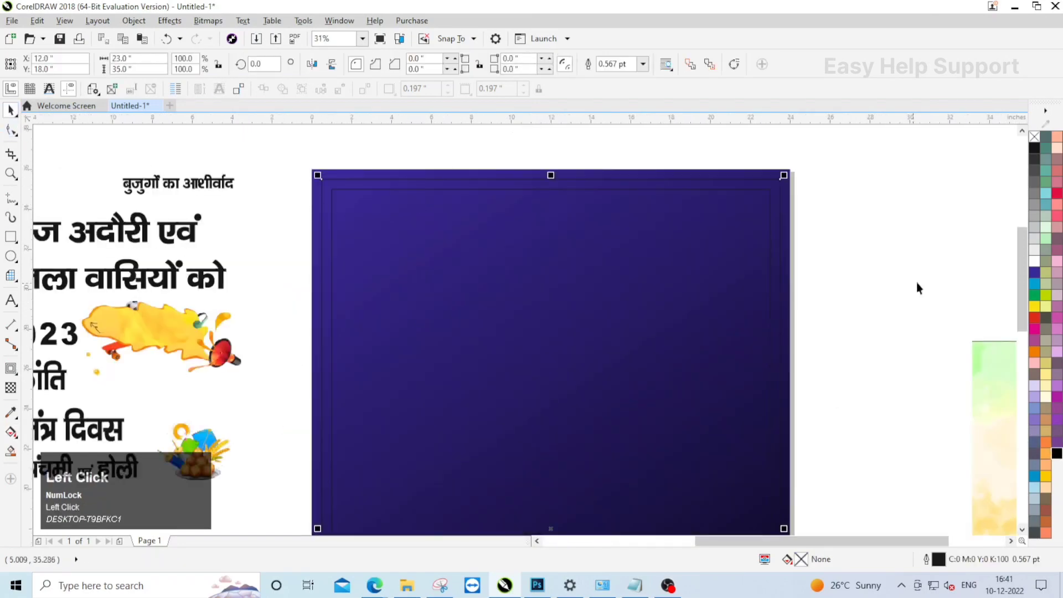
left_click(1033, 262)
right_click(1033, 261)
- Align the text "बुजुर्गों का आशीर्वाद" to the top-right corner of the innermost rectangle
scroll(509, 211, "down", 2)
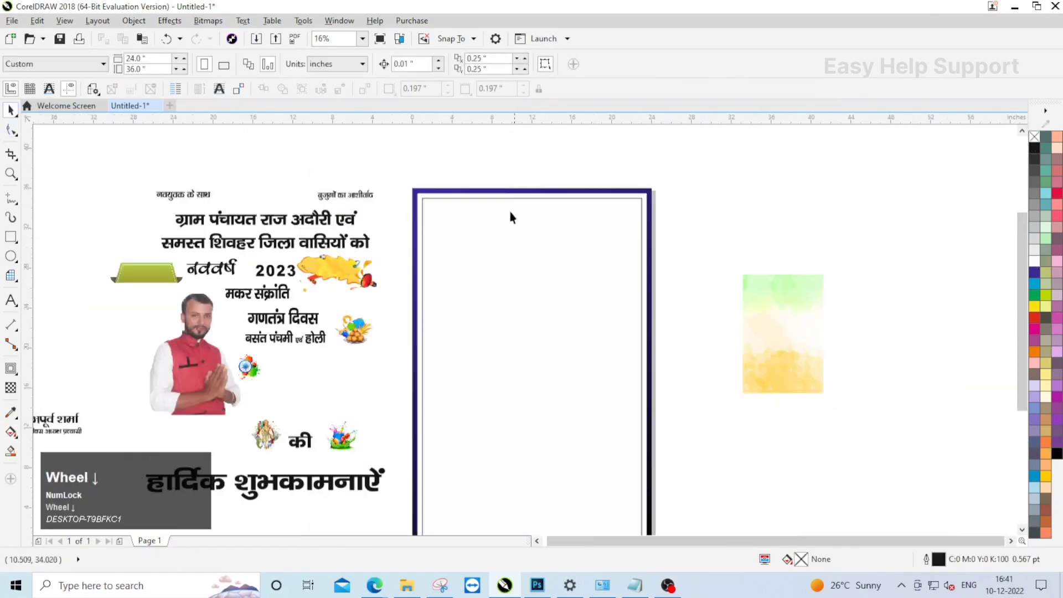
left_click(353, 195)
scroll(353, 196, "up", 2)
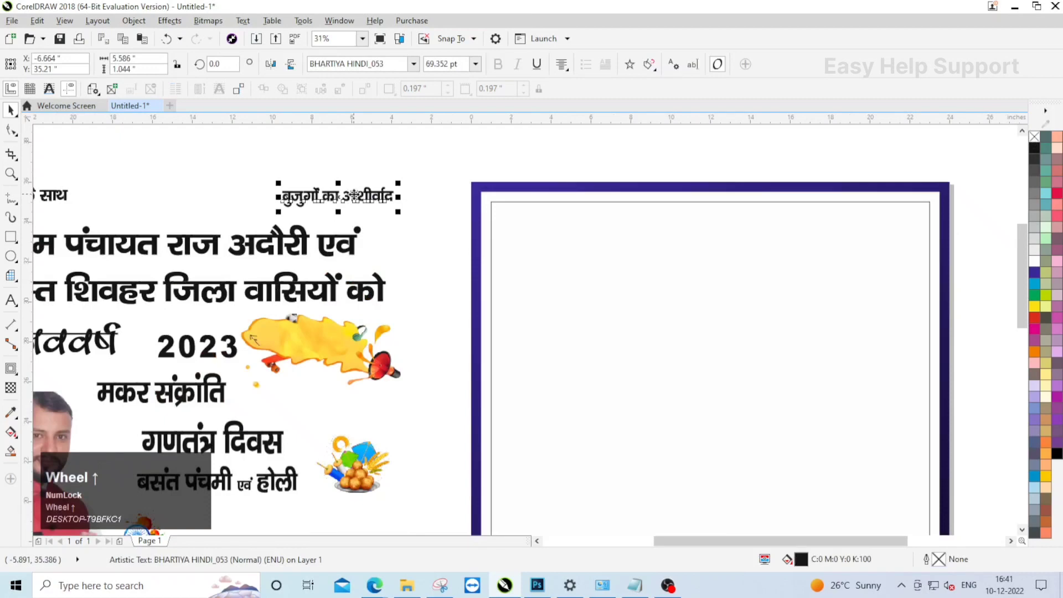
left_click(629, 195, "shift")
key("r")
left_click(382, 176)
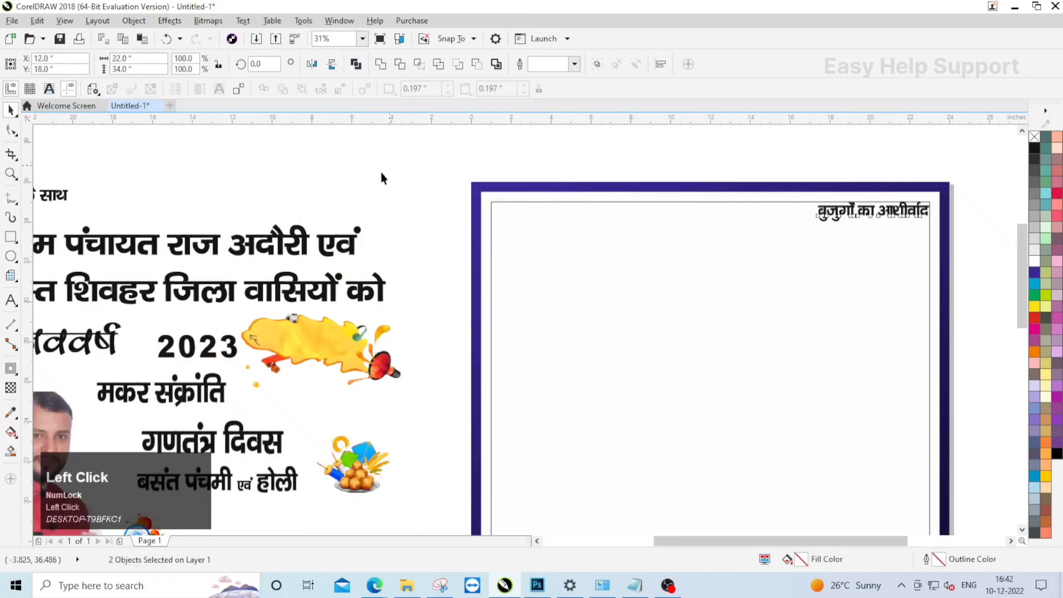
- Align the text "नवयुवक के साथ" to the top-left corner of the innermost rectangle
left_click(59, 195)
left_click(559, 259, "shift")
key("t")
key("l")
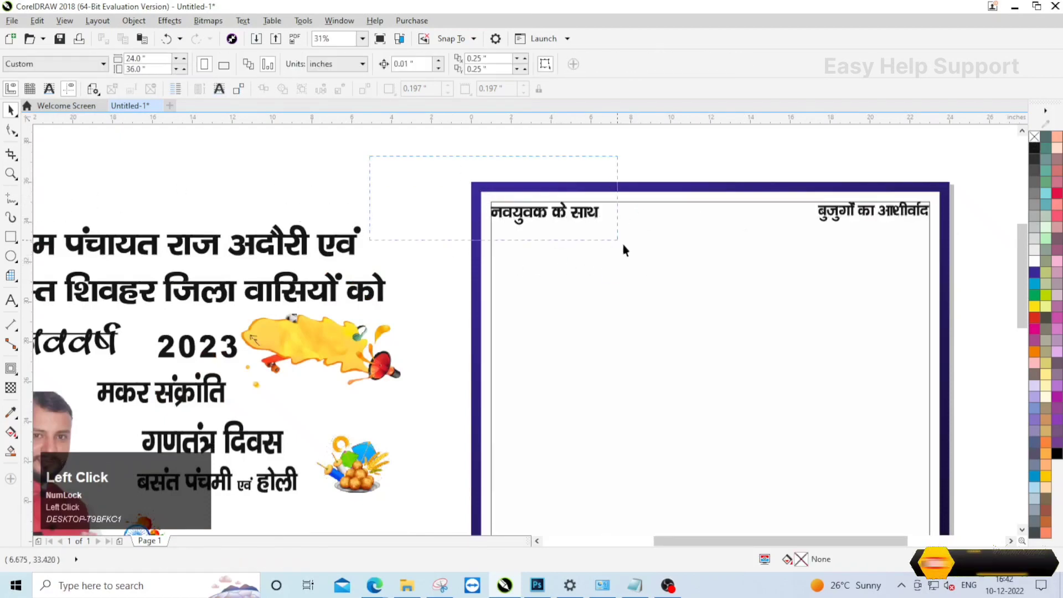
- Set the font size of both top corner texts to 100 pt
left_click(545, 213)
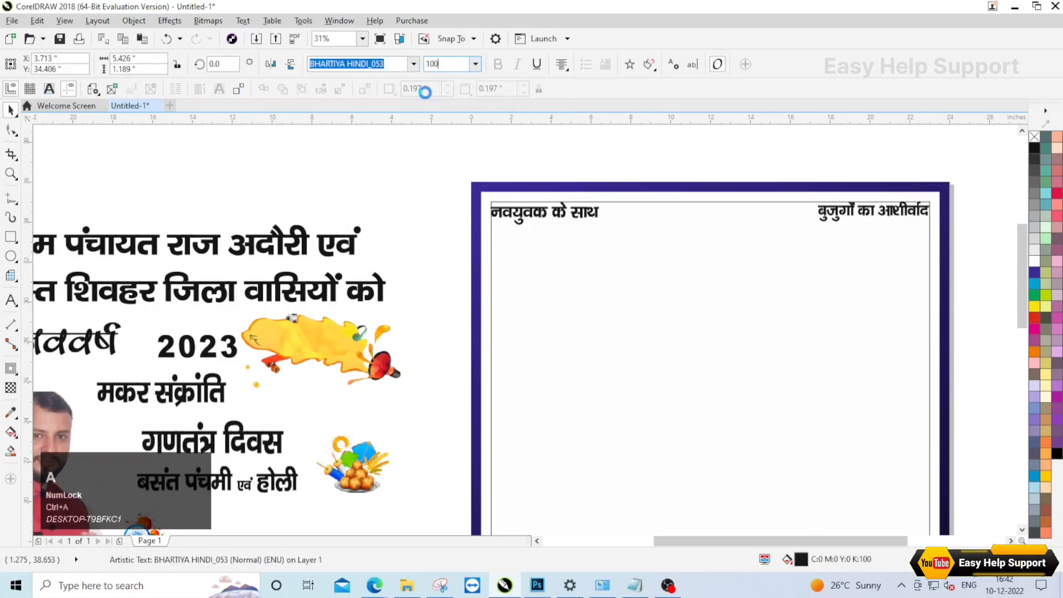
key("Return")
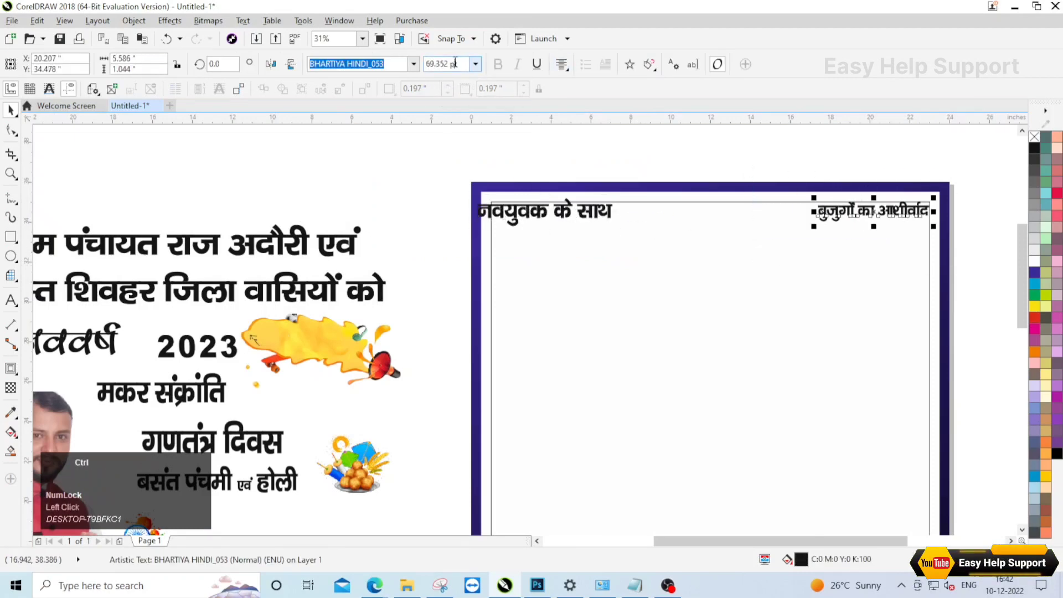
key("Return")
- Realign the two enlarged texts to the top-right and top-left corners of the innermost rectangle
left_click(654, 287, "shift")
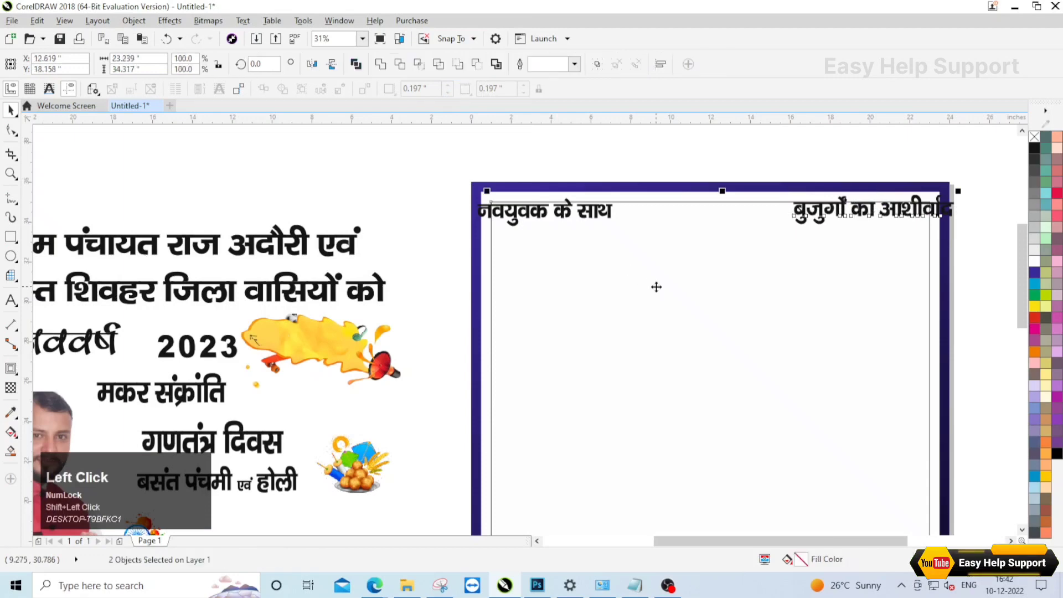
key("t")
key("r")
left_click_drag(418, 166, 666, 289)
left_click(667, 289, "shift")
key("t")
key("l")
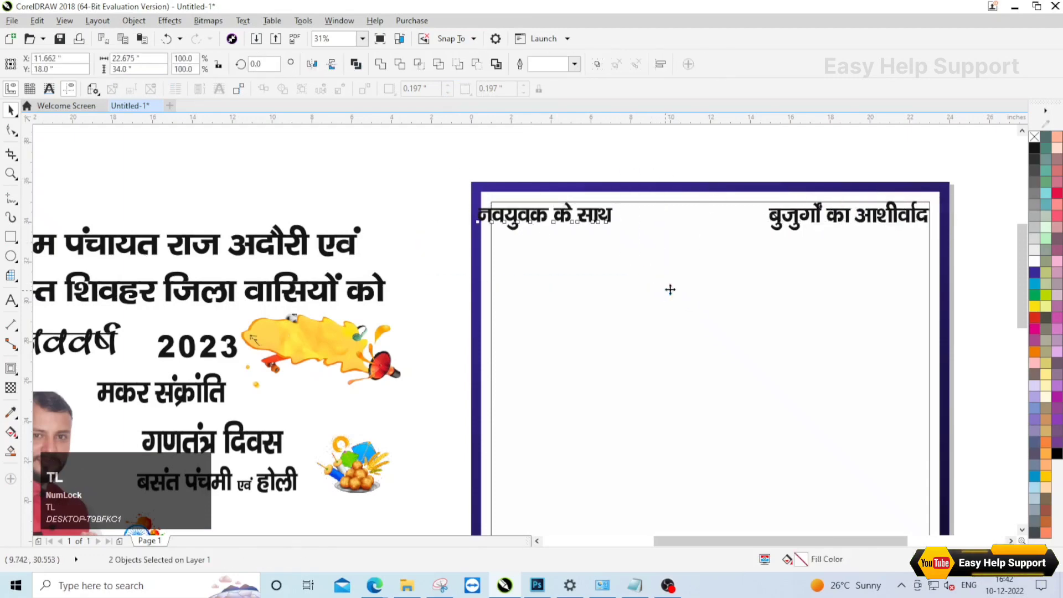
- Move the "ग्राम पंचायत राज अदौरी एवं समस्त शिवहर जिला वासियों को" heading below the corner texts and centre it horizontally in the frame
left_click(310, 242)
left_click(295, 236)
scroll(295, 234, "down", 1)
left_click_drag(295, 236, 587, 230)
scroll(517, 257, "up", 1)
left_click(535, 335, "shift")
key("c")
left_click(832, 260)
- Place and size the yellow splash graphic below the heading's right half and the green banner beside it on the left
scroll(588, 230, "down", 1)
left_click(732, 241)
left_click_drag(349, 274, 660, 334)
scroll(636, 310, "up", 1)
left_click_drag(579, 286, 564, 292)
left_click(699, 288)
scroll(600, 254, "down", 1)
left_click_drag(225, 264, 553, 276)
scroll(468, 275, "up", 1)
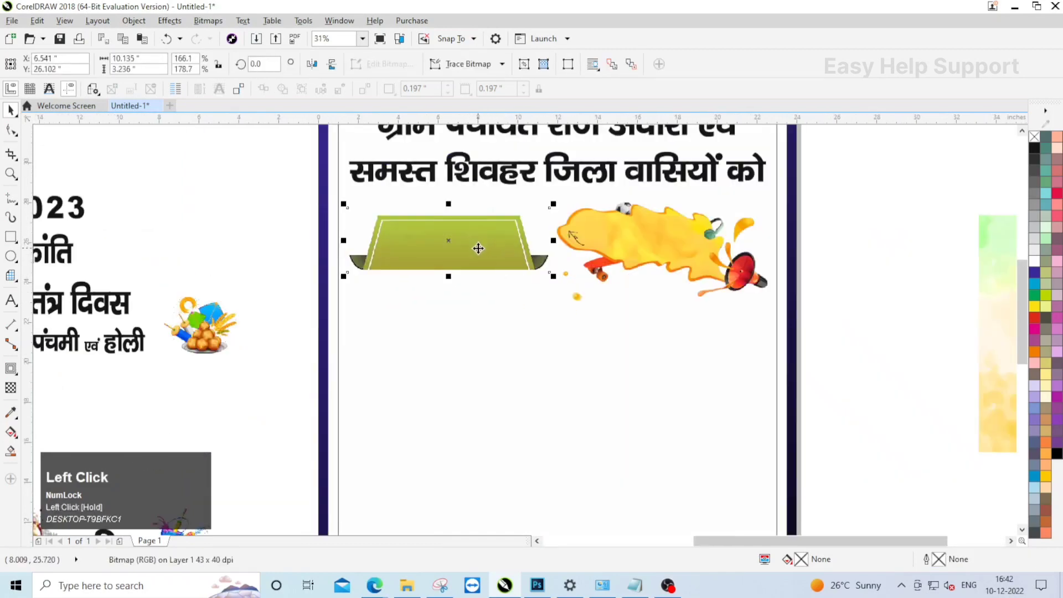
- Move the text "नववर्ष" onto the middle of the green banner
left_click(357, 236)
scroll(288, 258, "down", 1)
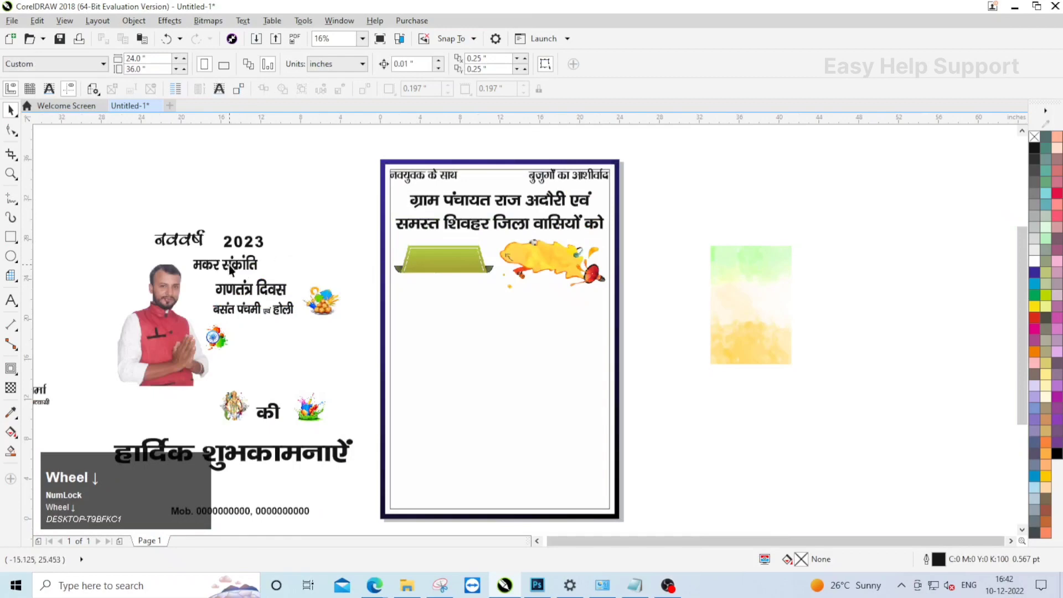
left_click_drag(185, 241, 444, 264)
scroll(444, 264, "up", 2)
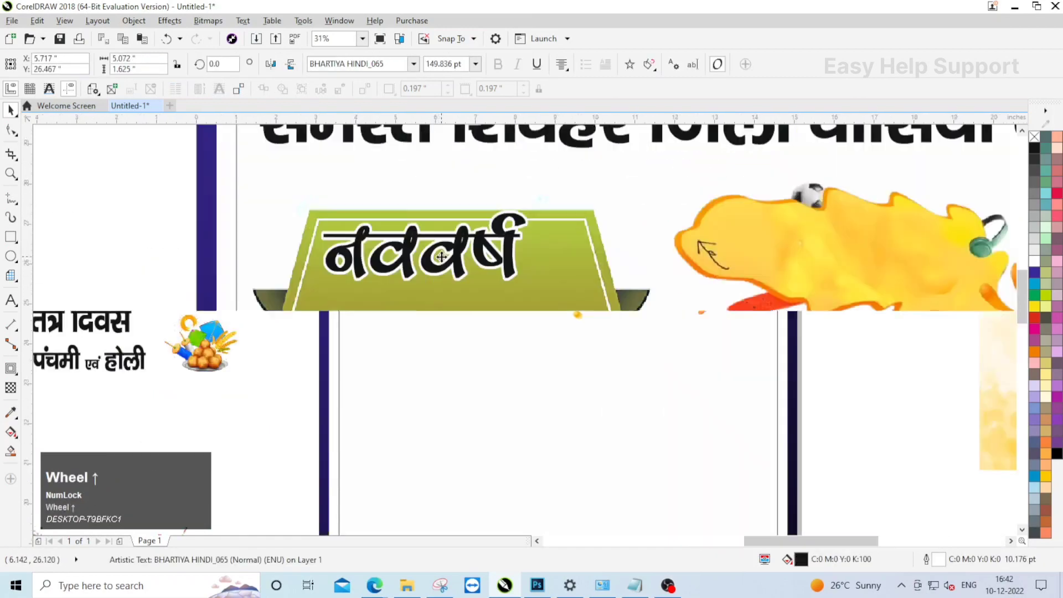
left_click(454, 256)
scroll(509, 265, "down", 1)
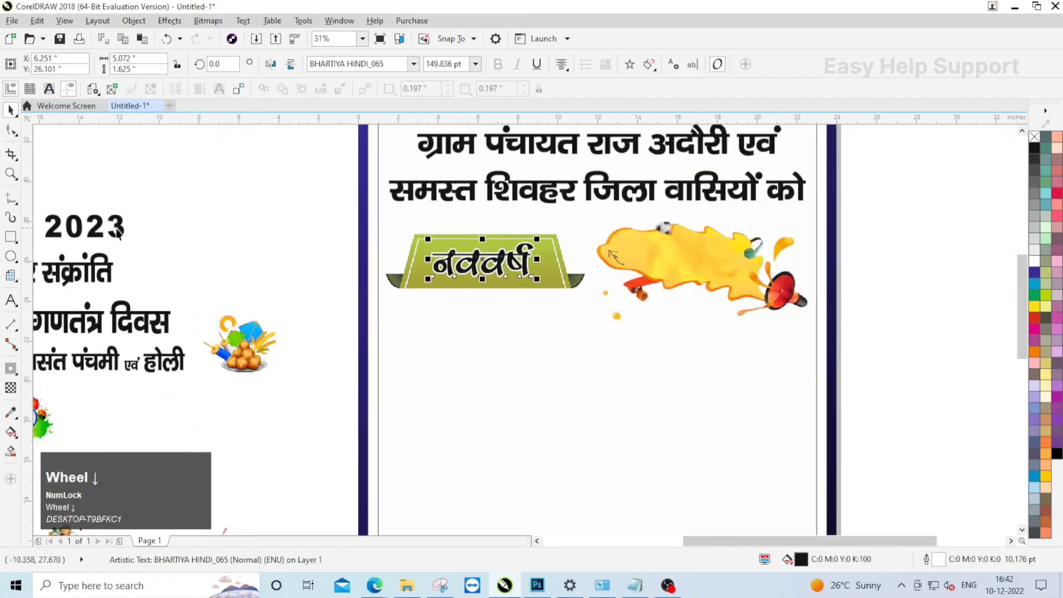
- Place the text "2023" on the yellow splash and rotate it about 10 degrees clockwise to follow the splash
left_click(100, 222)
left_click_drag(100, 223, 711, 266)
scroll(700, 254, "up", 1)
left_click(742, 257)
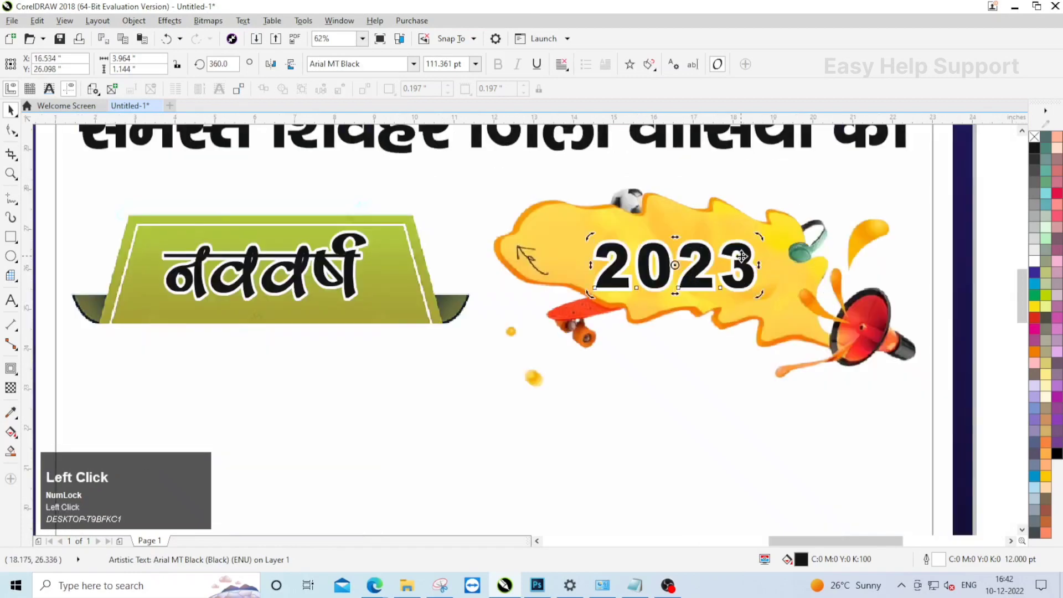
left_click_drag(763, 238, 765, 251)
scroll(641, 243, "down", 1)
left_click(880, 277)
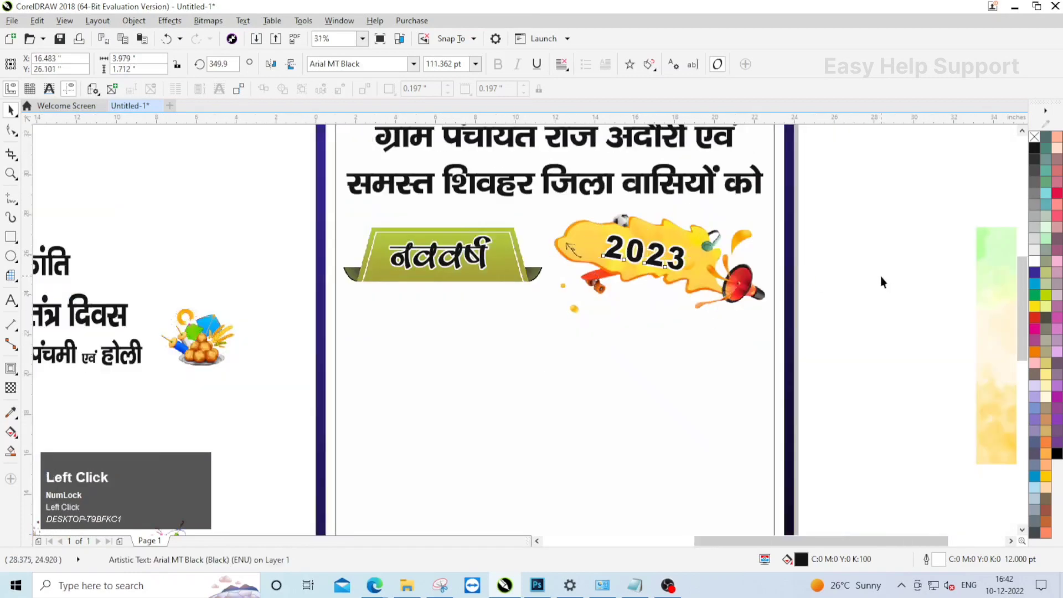
- Enlarge the "2023" text to about 141 pt and shift it slightly up on the splash
scroll(697, 263, "up", 1)
left_click(686, 252)
left_click_drag(702, 285, 724, 295)
left_click_drag(654, 248, 653, 242)
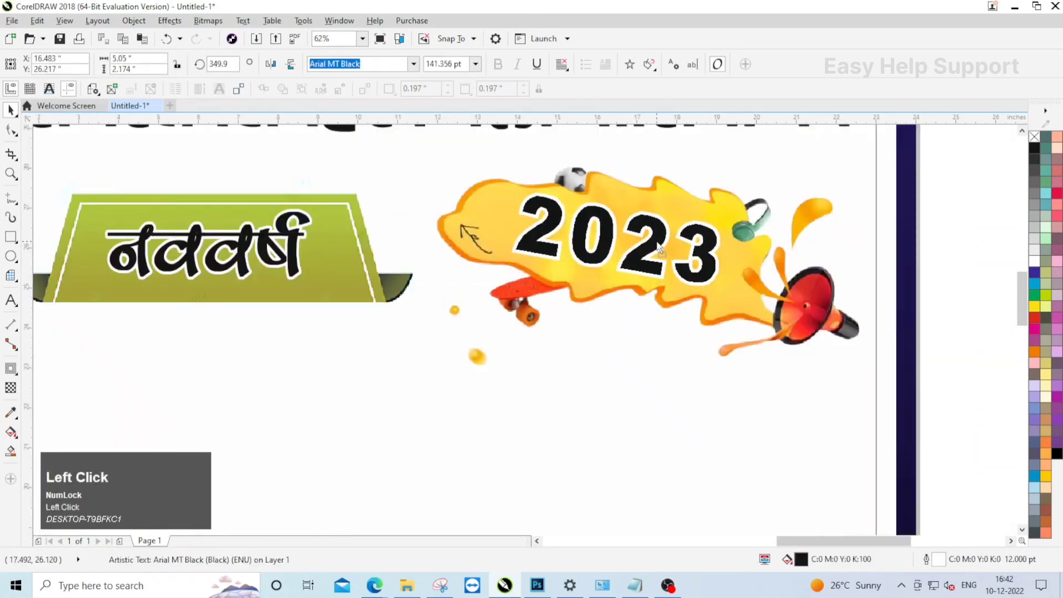
scroll(634, 231, "down", 2)
left_click(723, 299)
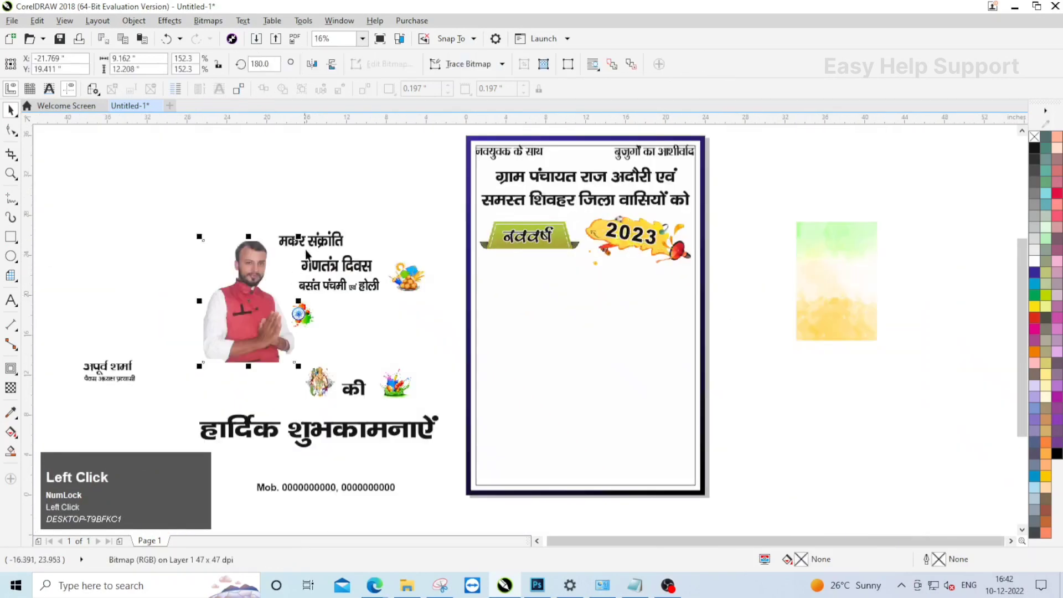
- Enlarge and stack the lines "मकर संक्रांति", "गणतंत्र दिवस" and "बसंत पंचमी एवं होली" beneath the yellow splash
left_click_drag(338, 247, 682, 301)
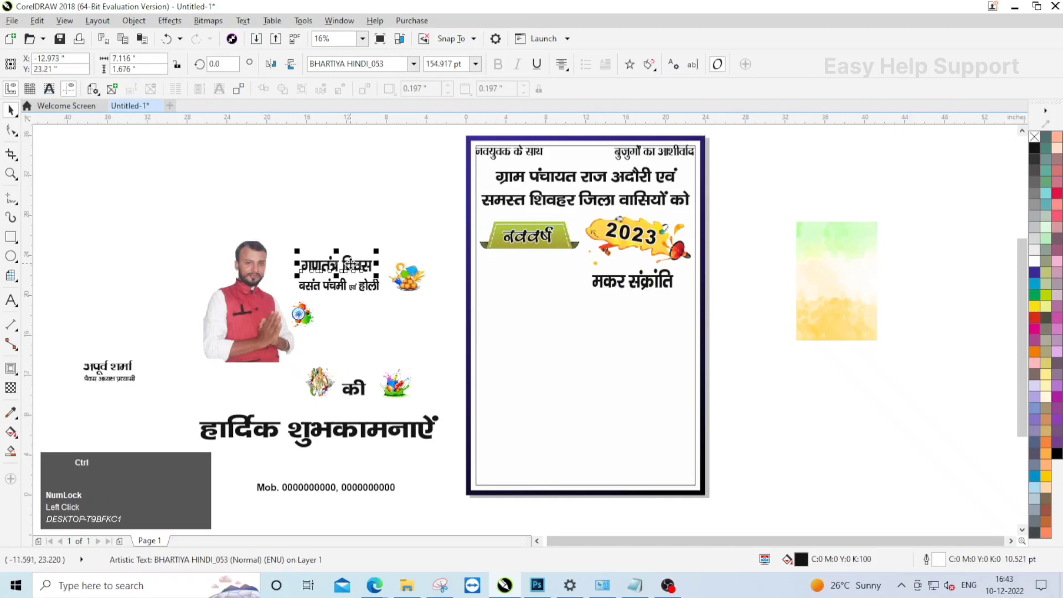
left_click(363, 287, "ctrl")
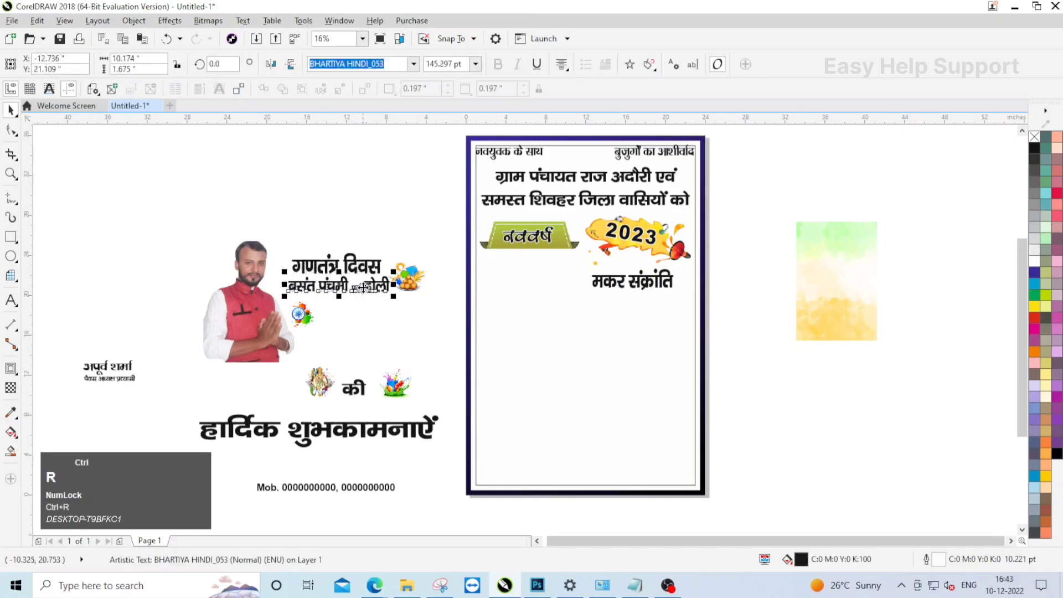
left_click_drag(363, 288, 627, 374)
left_click_drag(367, 276, 642, 338)
left_click(657, 351)
- Move the man's portrait below the green banner and align it to the inner frame's left edge
scroll(656, 347, "up", 1)
scroll(642, 344, "down", 1)
left_click(532, 332)
left_click_drag(260, 293, 514, 315)
left_click(565, 401, "shift")
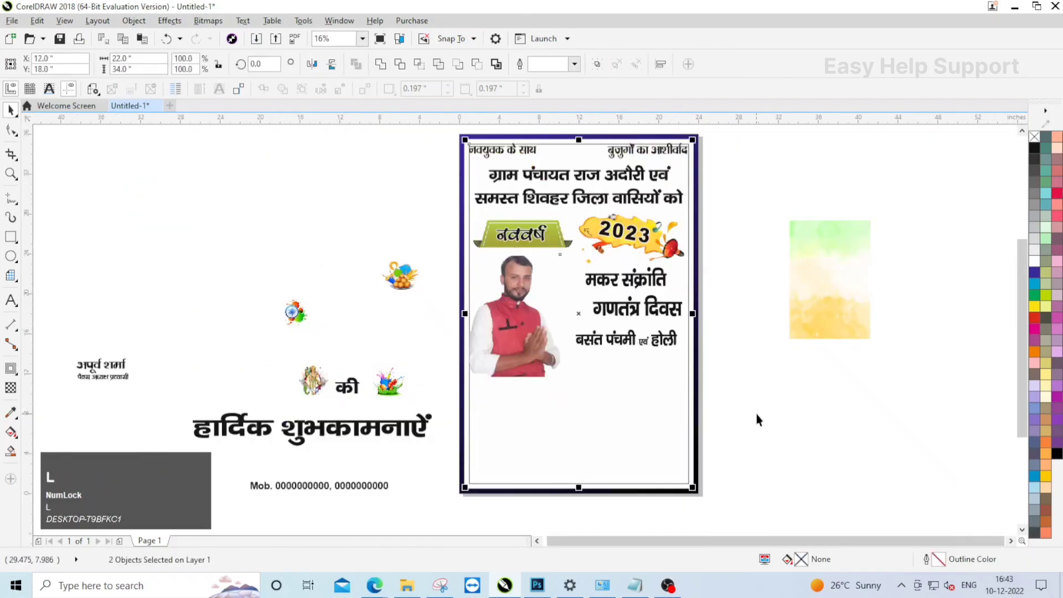
left_click(756, 414)
- Move the goddess, "की" and Holi colours row below the festival lines, and the candidate's name and designation beneath the portrait
scroll(756, 414, "down", 1)
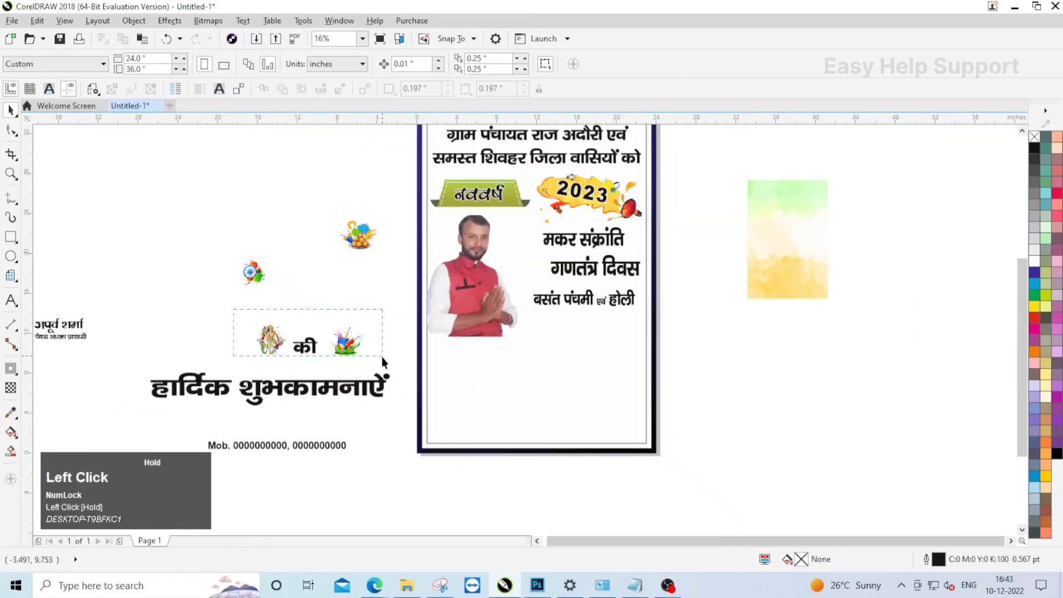
mouse_move(382, 362)
left_mouse_down()
mouse_move(315, 348)
mouse_move(371, 361)
left_mouse_up()
left_click_drag(347, 339, 613, 337)
scroll(618, 307, "down", 1)
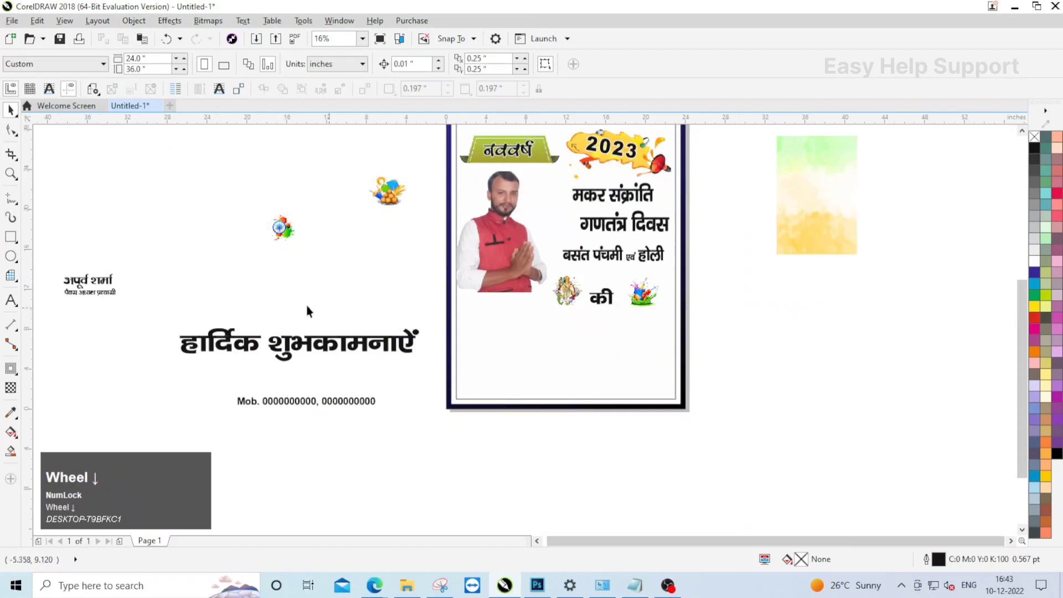
left_click_drag(125, 317, 125, 317)
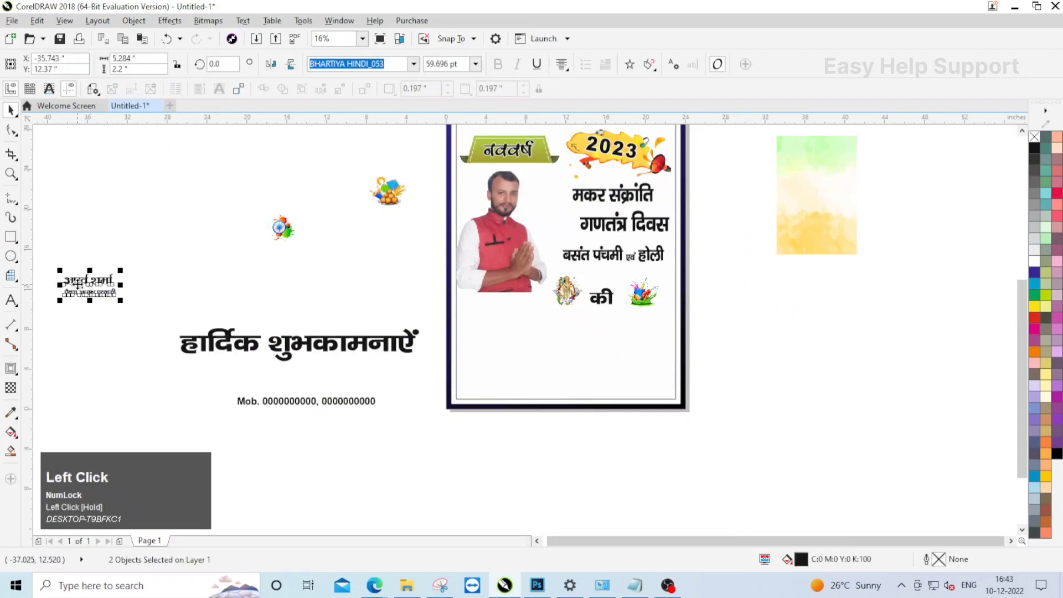
- Place "हार्दिक शुभकामनाऐं" near the frame's bottom, narrow it to about 21.7 inches to fit the frame width, and stretch it taller
left_click(271, 349)
left_click_drag(271, 350, 545, 358)
scroll(708, 360, "up", 1)
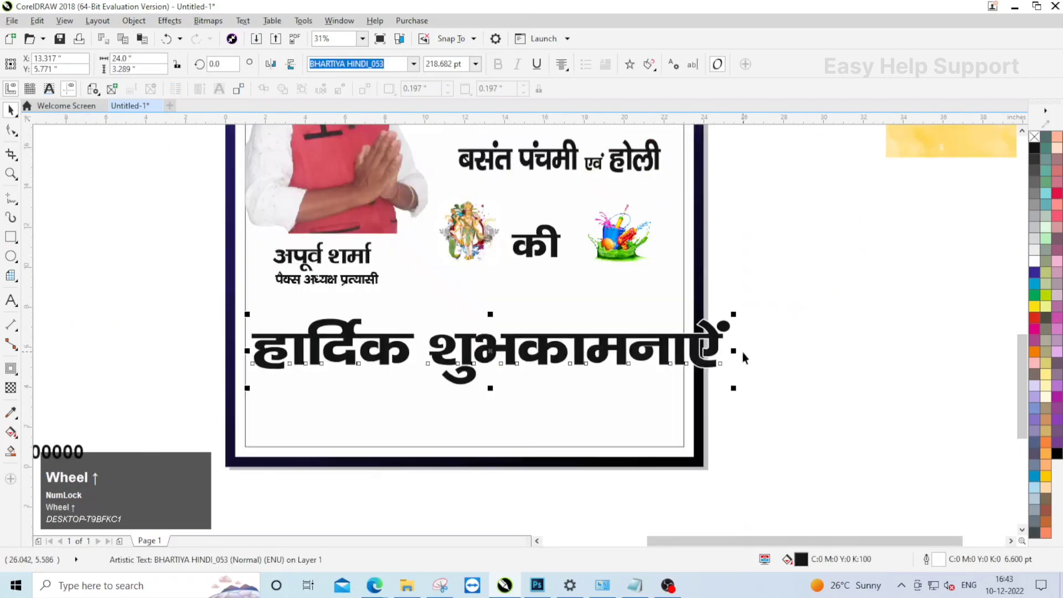
left_click_drag(733, 351, 687, 350)
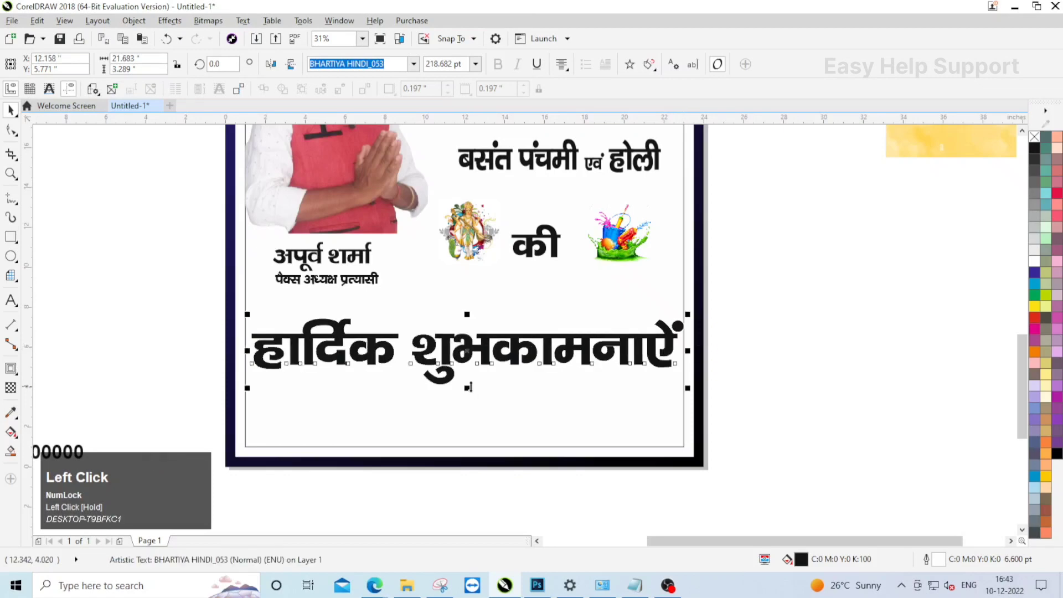
left_click_drag(467, 387, 468, 405)
left_click_drag(466, 313, 466, 307)
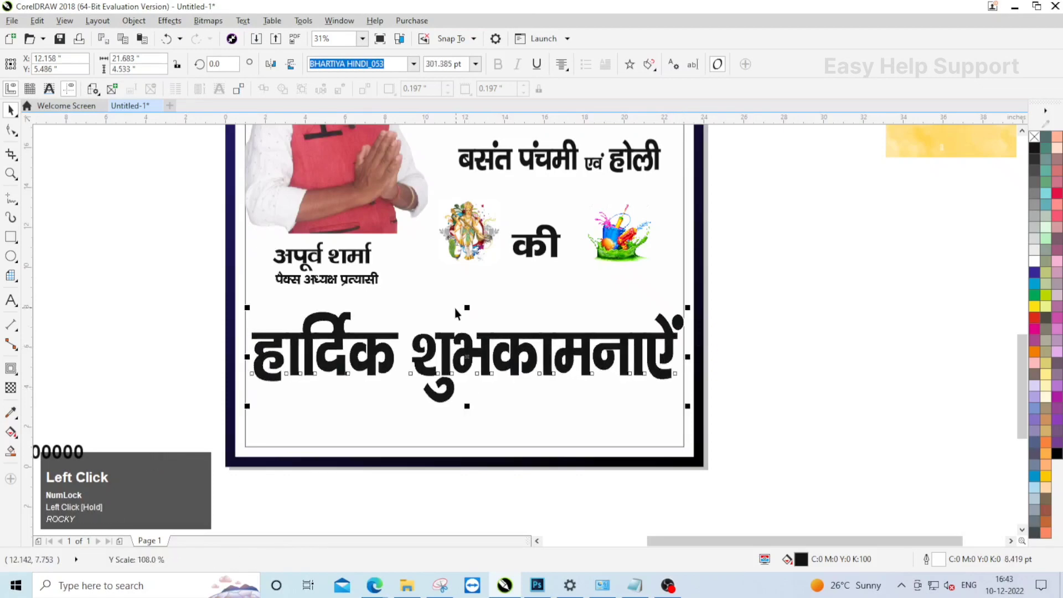
scroll(454, 307, "down", 1)
left_click(608, 337)
scroll(486, 307, "down", 1)
scroll(352, 355, "up", 1)
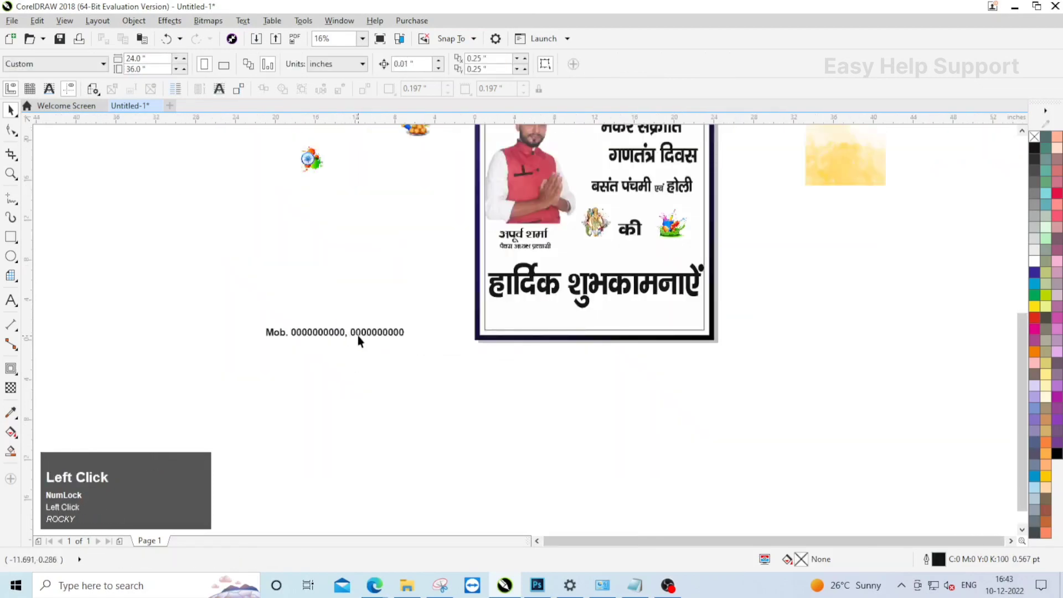
- Align the mobile-number line to the horizontal centre and bottom edge of the inner frame
left_click(358, 335)
scroll(552, 338, "up", 1)
left_click(561, 320, "shift")
key("c")
key("b")
left_click(415, 366)
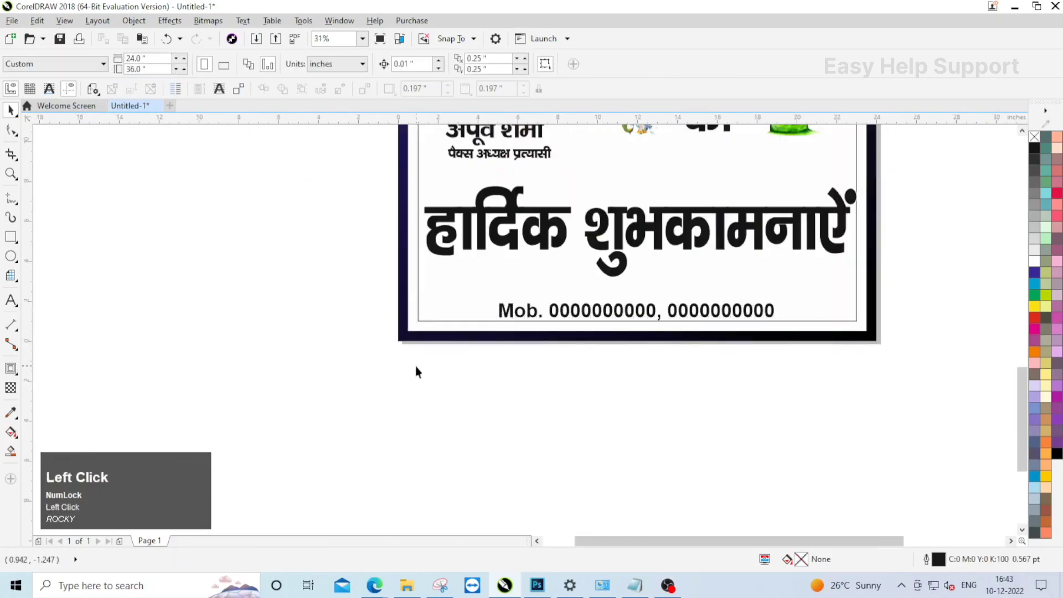
- Set the mobile-number line to 100 pt and centre it horizontally in the inner frame again
scroll(534, 370, "down", 2)
scroll(473, 356, "up", 1)
left_click(471, 357)
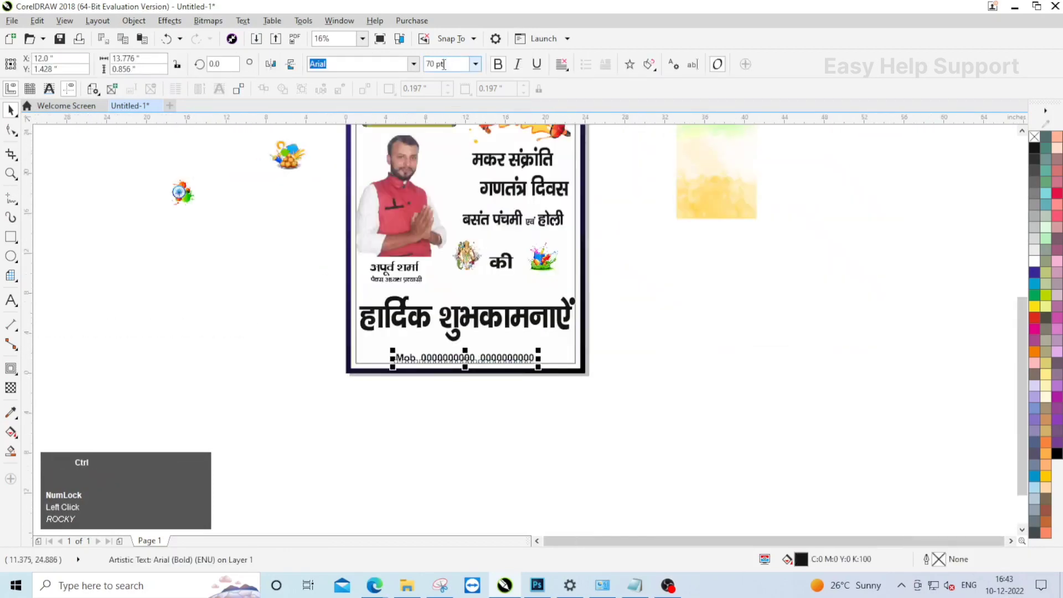
type("100")
key("Return")
left_click(382, 362, "shift")
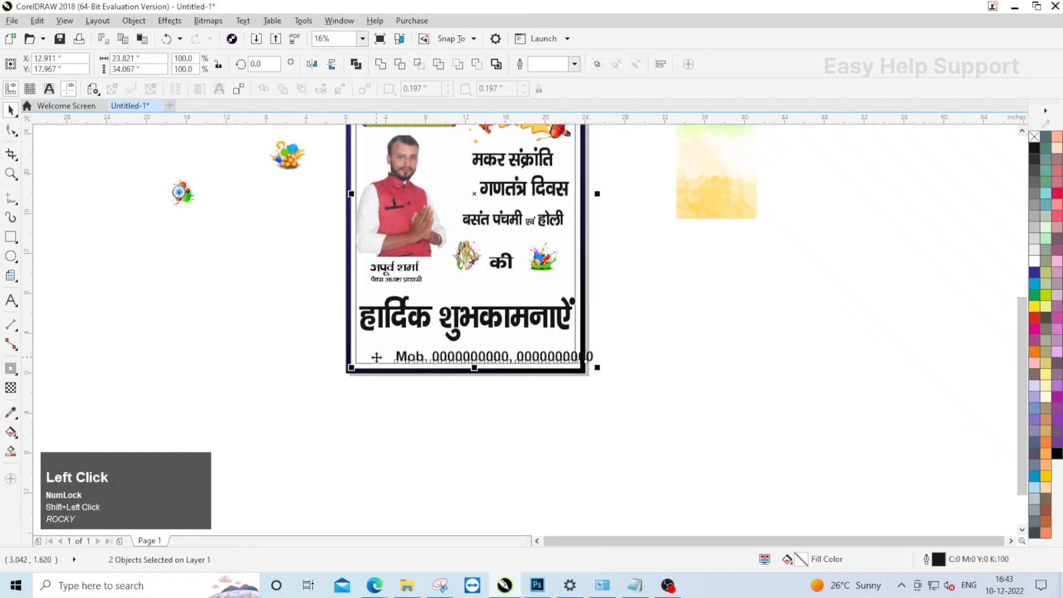
key("c")
left_click(540, 386)
- Bring the green-and-orange watercolour image beside the poster and PowerClip it inside the white background rectangle
scroll(523, 349, "down", 1)
scroll(523, 352, "down", 1)
left_click(574, 258)
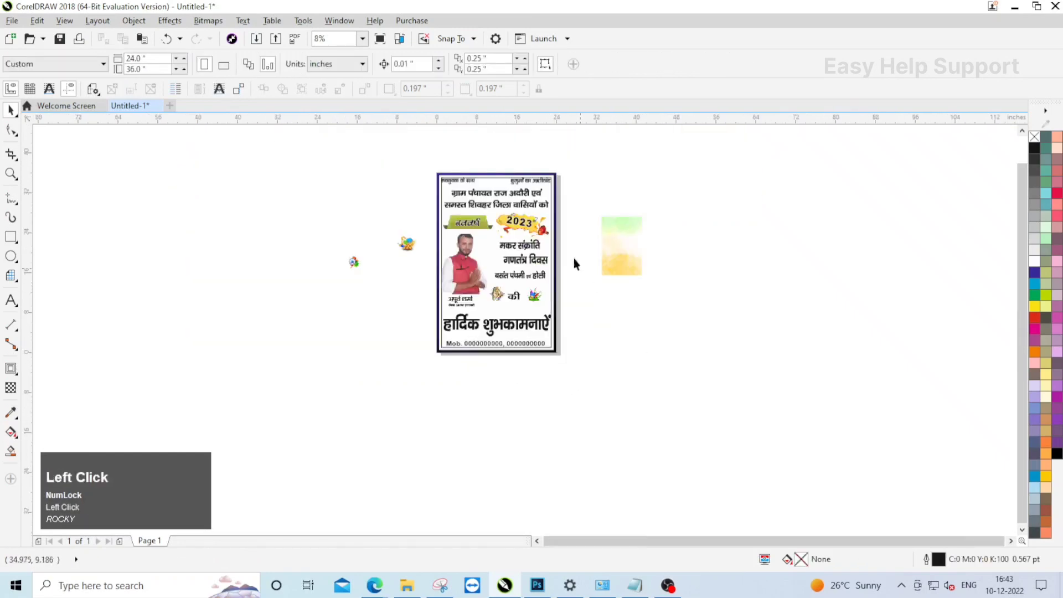
scroll(567, 228, "up", 1)
left_click_drag(653, 257, 582, 275)
scroll(534, 236, "up", 1)
right_click(617, 245)
left_click(671, 183)
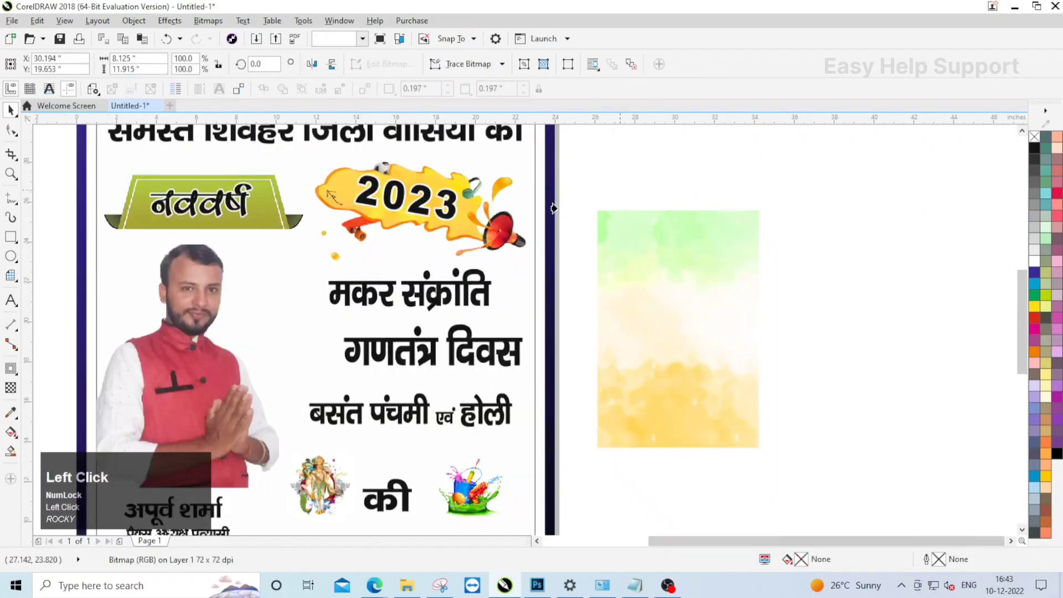
left_click(540, 209)
- Scale the clipped watercolour so it fills the whole white background rectangle
scroll(565, 230, "down", 1)
left_click(566, 230)
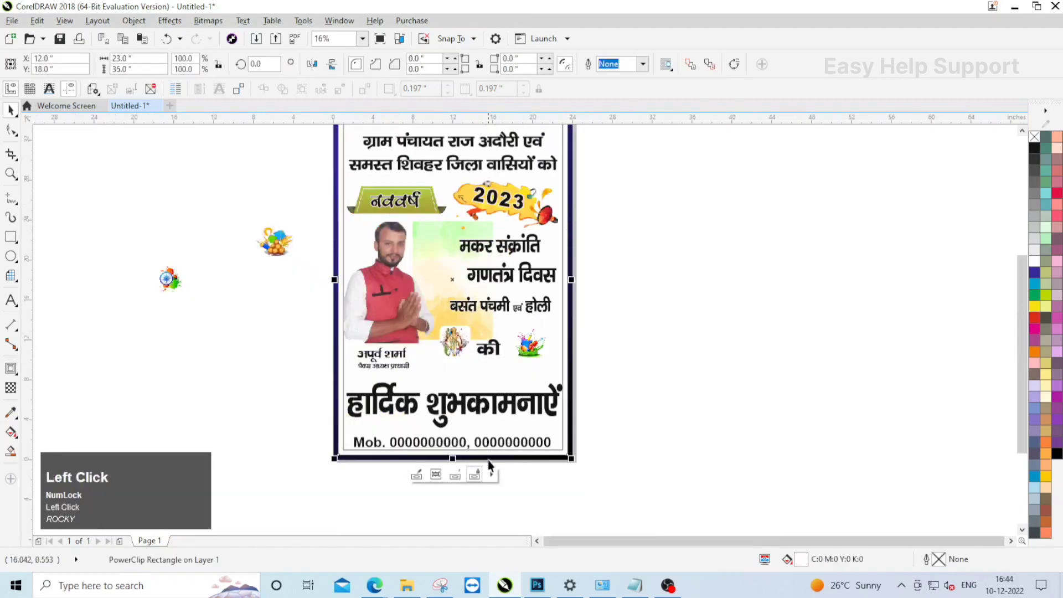
left_click(485, 470)
left_click(547, 529)
- Move the kite-and-laddoo artwork onto the poster beside "मकर संक्रांति" and shift that text toward the portrait to make room
left_click(298, 255)
left_click_drag(277, 244, 564, 247)
scroll(581, 227, "up", 1)
left_click(453, 252)
left_click_drag(453, 252, 390, 248)
left_click(553, 271)
- Enlarge and reposition the kite-and-laddoo artwork, and move "गणतंत्र दिवस" slightly lower beneath it
scroll(553, 273, "up", 1)
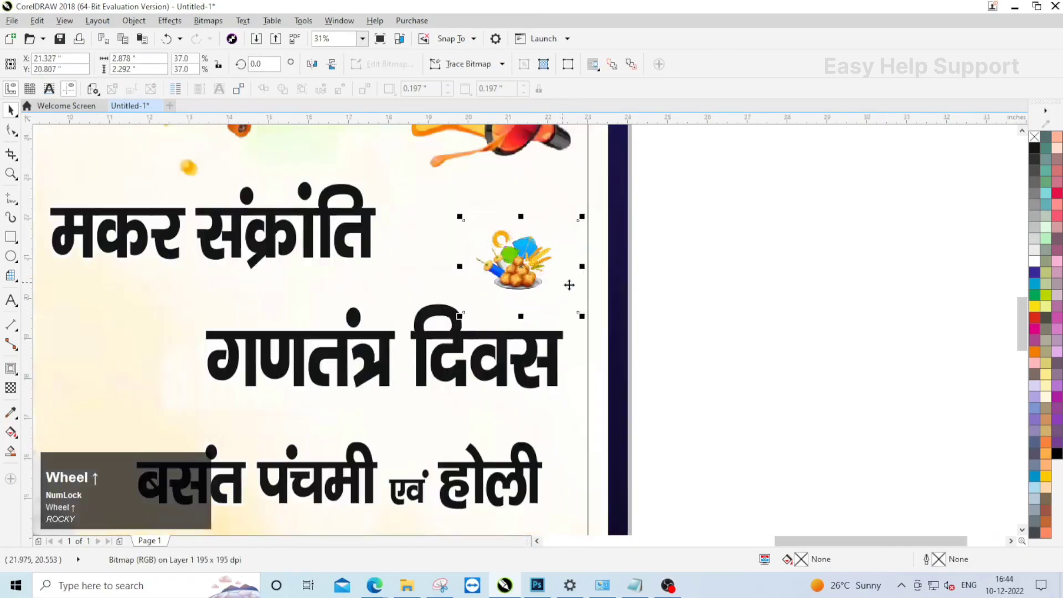
left_click_drag(581, 314, 600, 331)
left_click_drag(523, 260, 506, 244)
scroll(586, 194, "down", 1)
left_click(523, 266)
left_click(526, 271)
scroll(580, 306, "up", 1)
left_click_drag(574, 279, 582, 283)
scroll(550, 227, "down", 2)
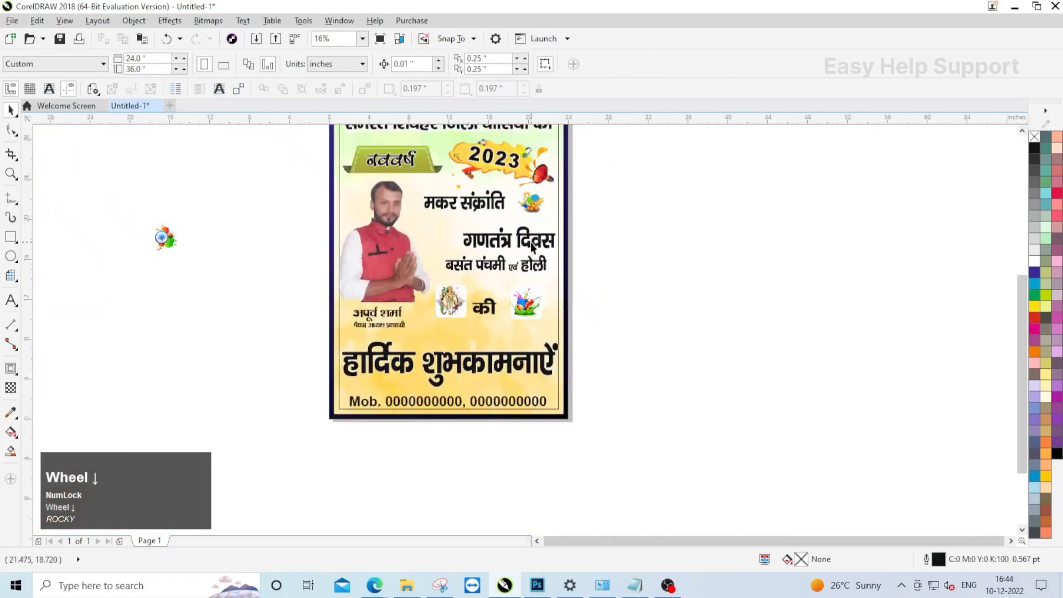
- Place the Ashoka Chakra splash between the portrait and "गणतंत्र दिवस" and enlarge it to about 3.9 inches wide
left_click_drag(175, 239, 433, 236)
scroll(433, 236, "up", 2)
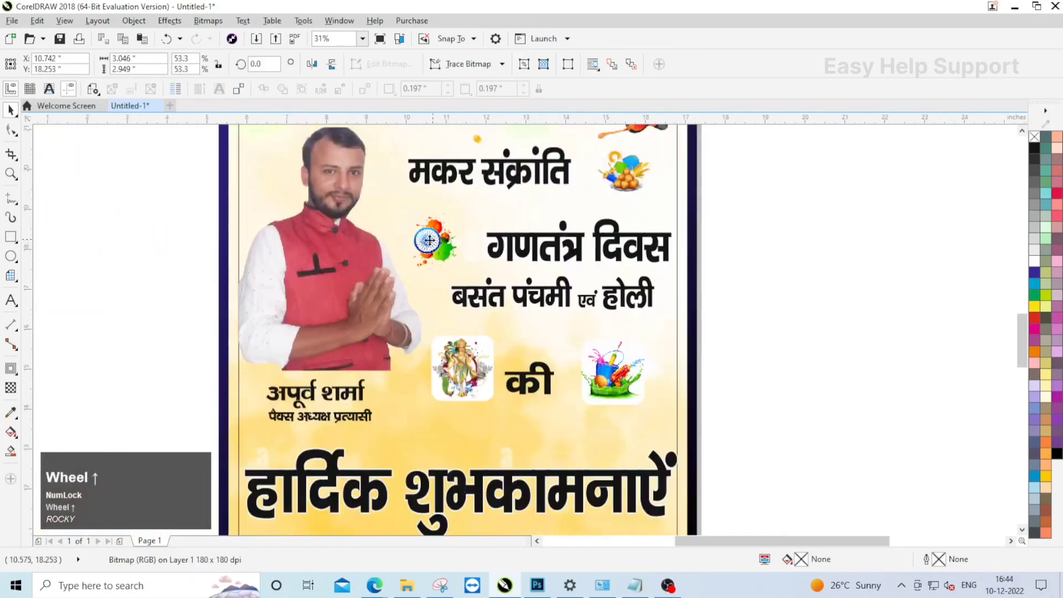
left_click_drag(482, 269, 509, 310)
left_click_drag(429, 255, 434, 251)
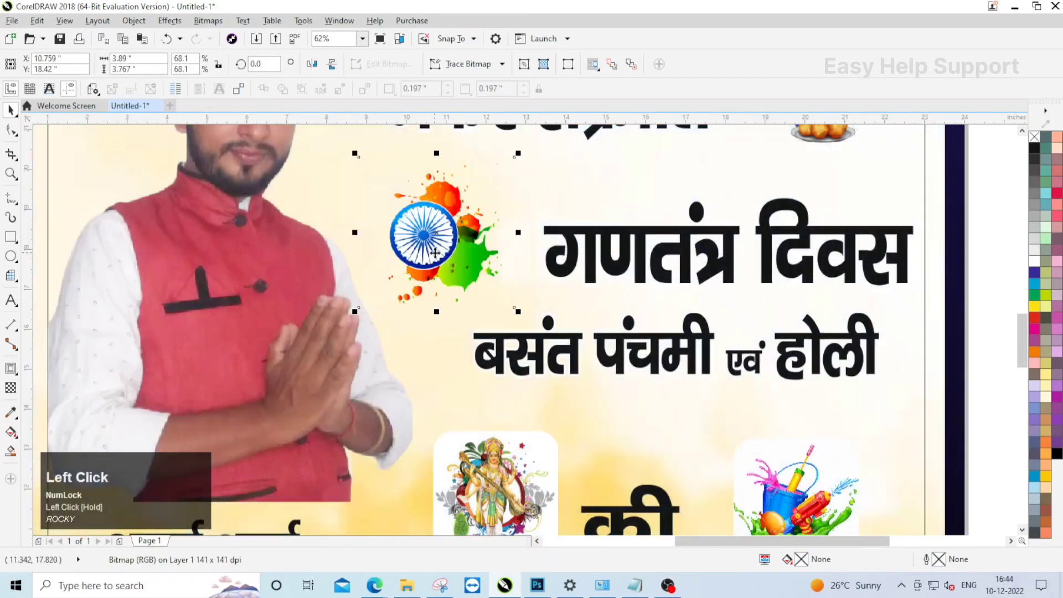
scroll(470, 266, "down", 2)
scroll(536, 287, "up", 2)
- Enlarge "बसंत पंचमी एवं होली" to about 12.5 inches wide and move the goddess, "की" and Holi colours row lower
left_click(536, 288)
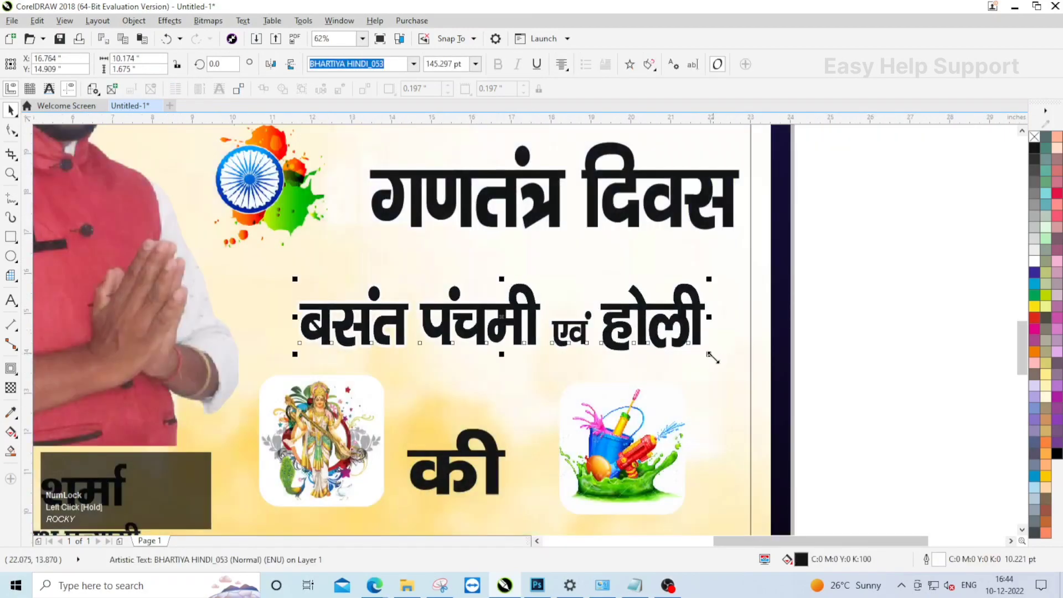
left_click_drag(714, 354, 751, 368)
scroll(596, 269, "down", 1)
left_click(714, 416)
left_click_drag(714, 416, 417, 315)
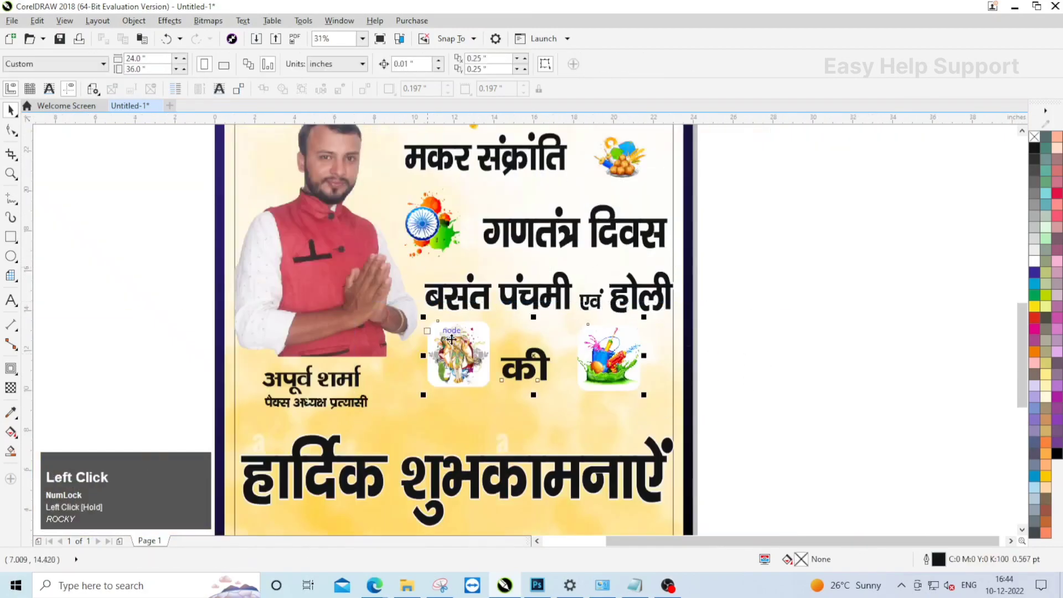
left_click_drag(616, 358, 616, 380)
left_click(714, 360)
scroll(584, 306, "up", 1)
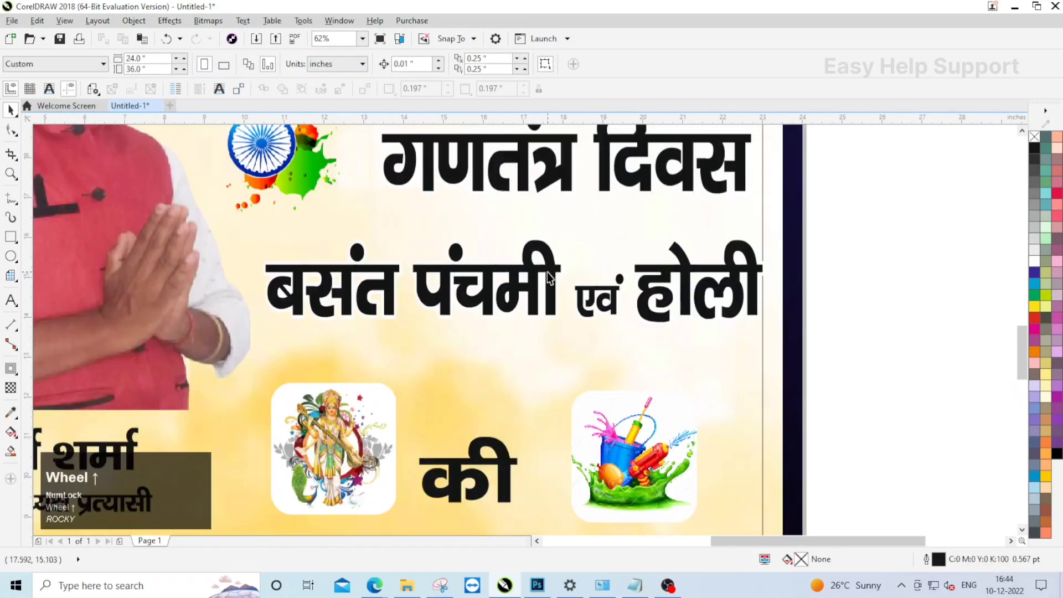
- Shift "बसंत पंचमी एवं होली" slightly down to even out the spacing between its neighbouring rows
left_click(547, 271)
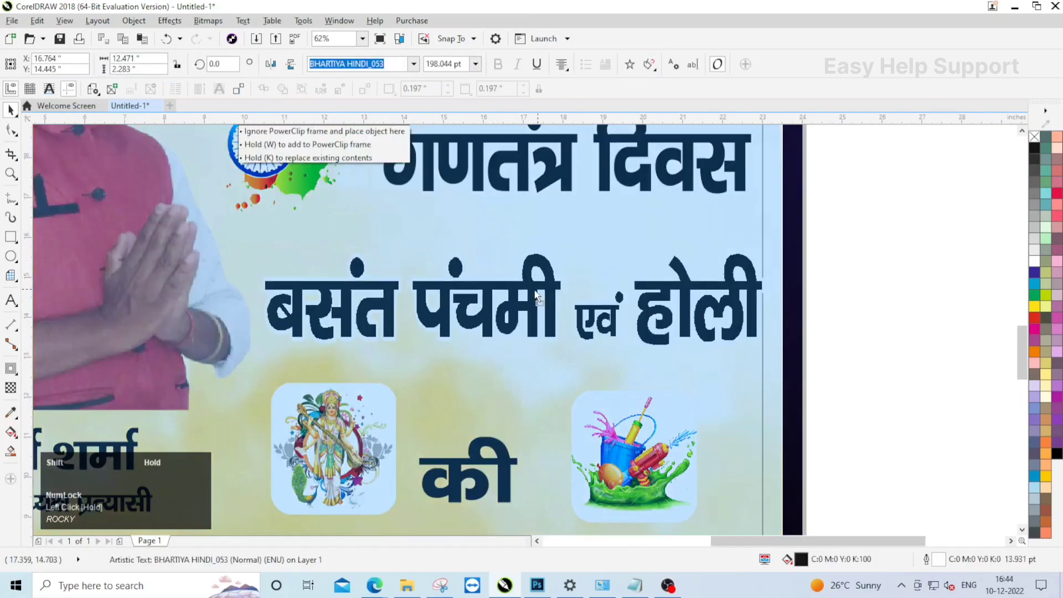
scroll(541, 280, "down", 1)
scroll(540, 280, "down", 1)
left_click(654, 305)
scroll(576, 294, "down", 1)
scroll(498, 180, "up", 1)
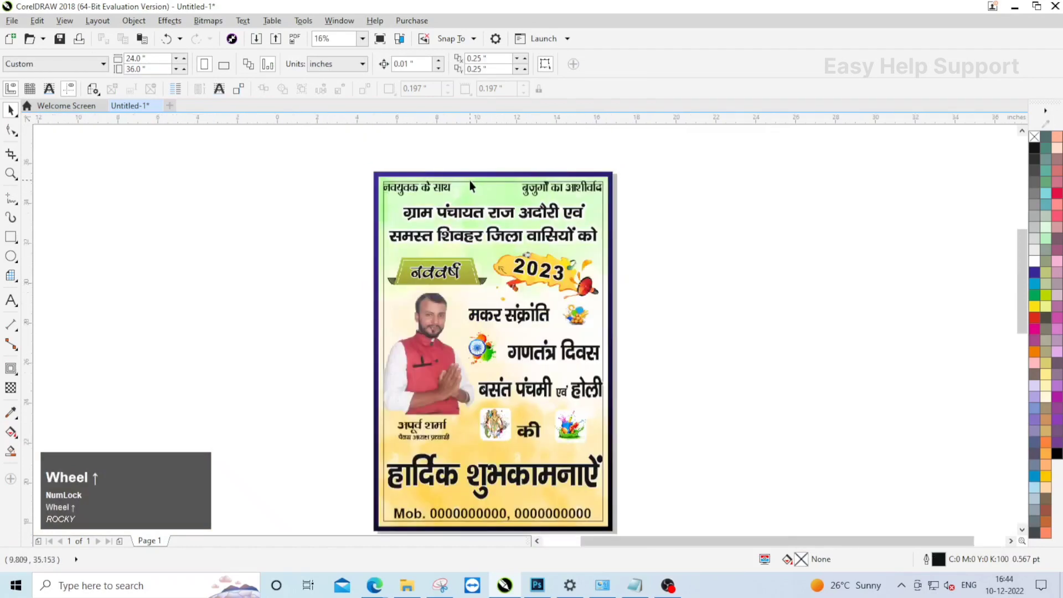
- Create a rectangle that exactly bounds the "नवयुवक के साथ" text
scroll(471, 180, "up", 1)
left_click_drag(241, 164, 458, 223)
scroll(332, 178, "up", 1)
double_click(13, 242, "shift")
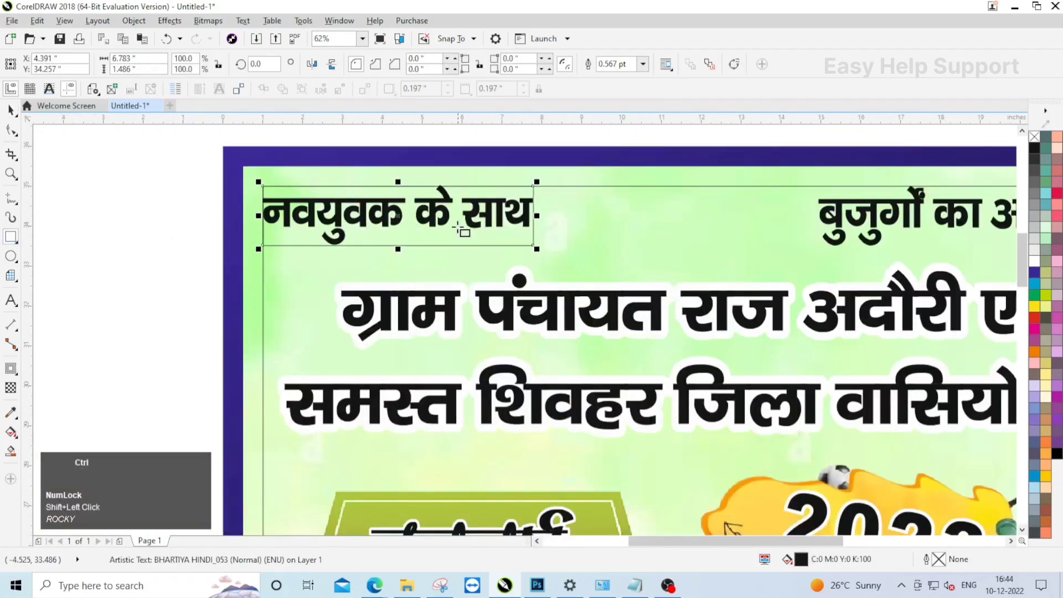
key("ctrl+space")
left_click(105, 193)
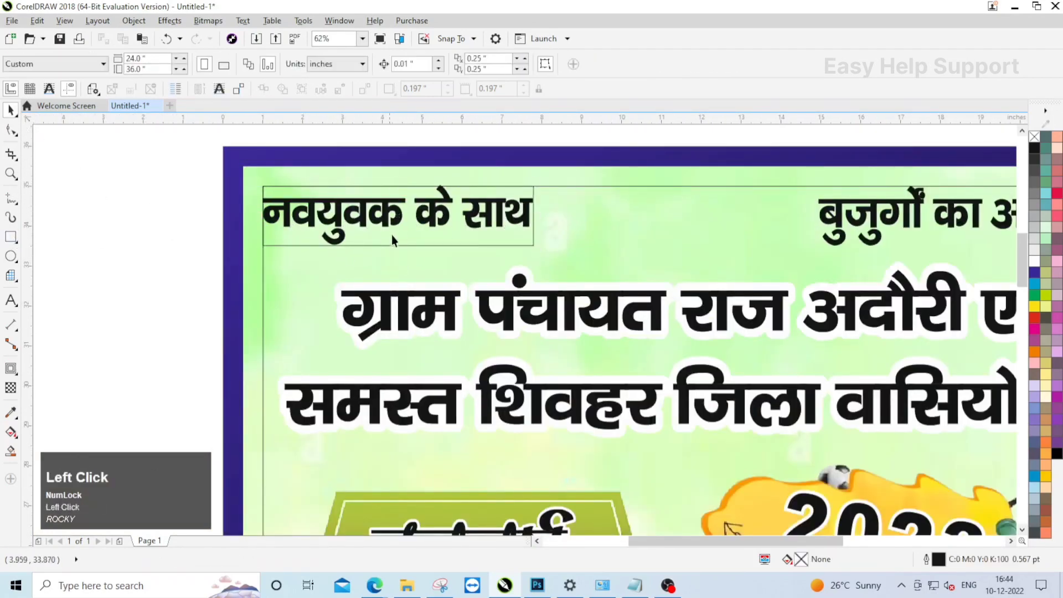
- Stretch the rectangle around "नवयुवक के साथ" to about 8.3 × 2.2 inches, reaching the border's inner corner
left_click(403, 245)
left_click_drag(396, 176, 396, 162)
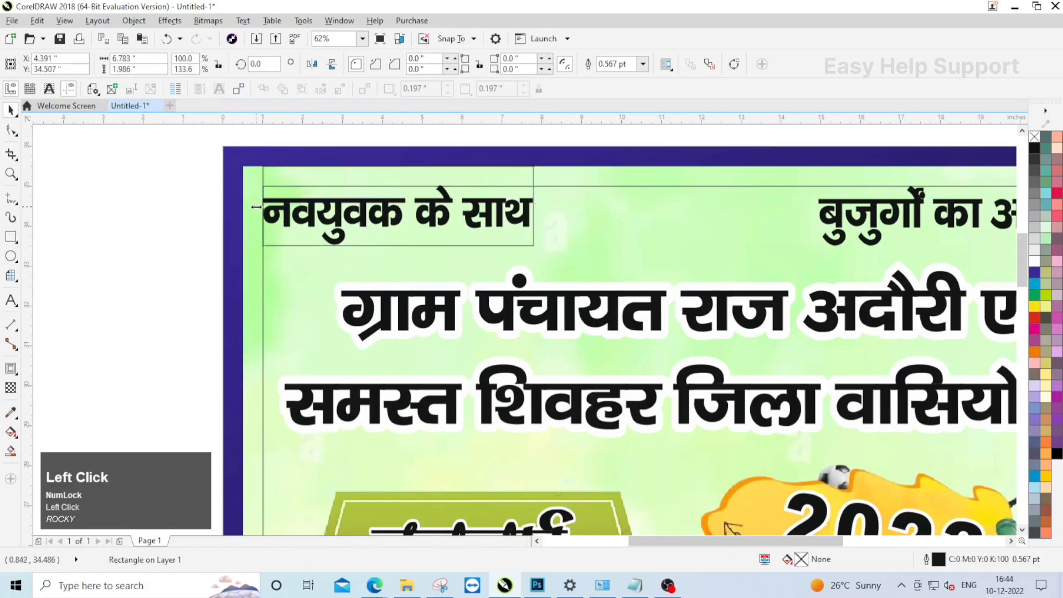
left_click_drag(256, 207, 238, 206)
left_click_drag(536, 206, 578, 206)
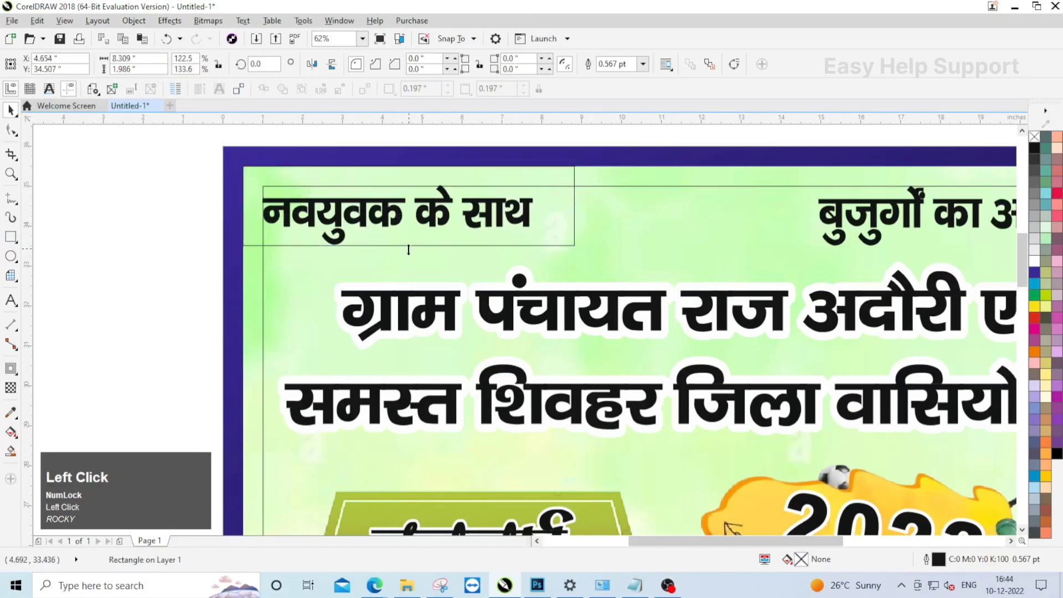
left_click_drag(409, 250, 408, 258)
- Convert the rectangle to curves and pull its upper-right node outward, giving a slanted end about 9.7 inches wide overall
right_click(460, 255)
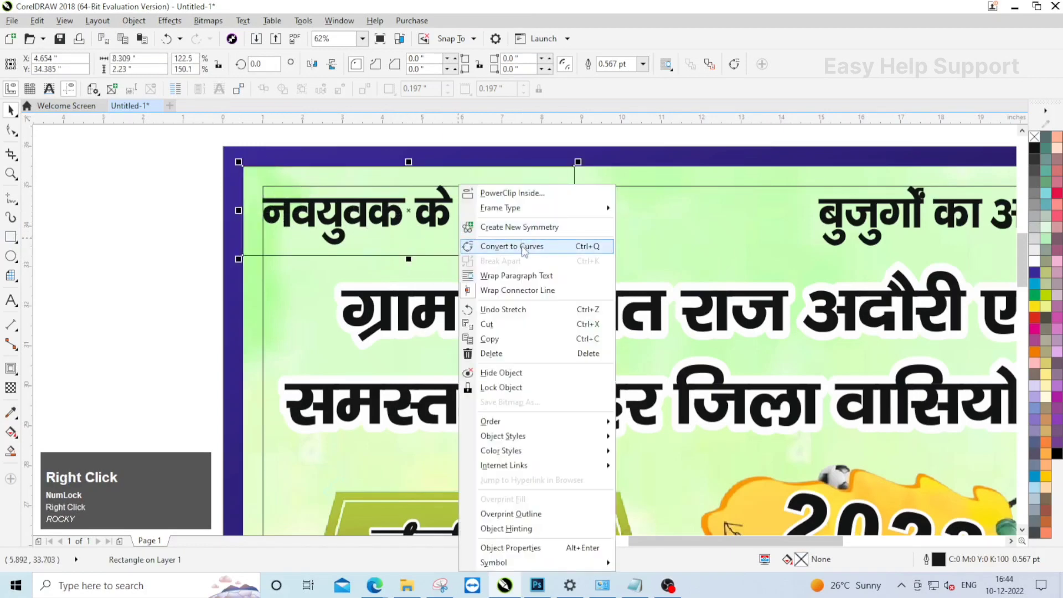
left_click(525, 250)
left_click(11, 129)
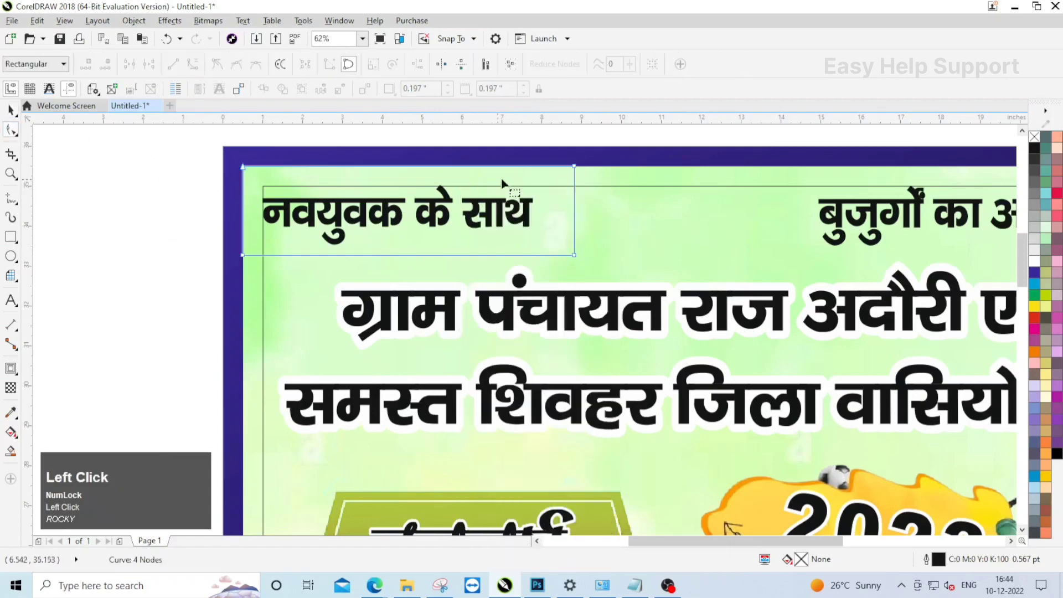
left_click_drag(575, 167, 616, 197)
key("space")
- Fill the slanted shape with red (C0 M100 Y60 K0) and remove its outline
left_click(1056, 199)
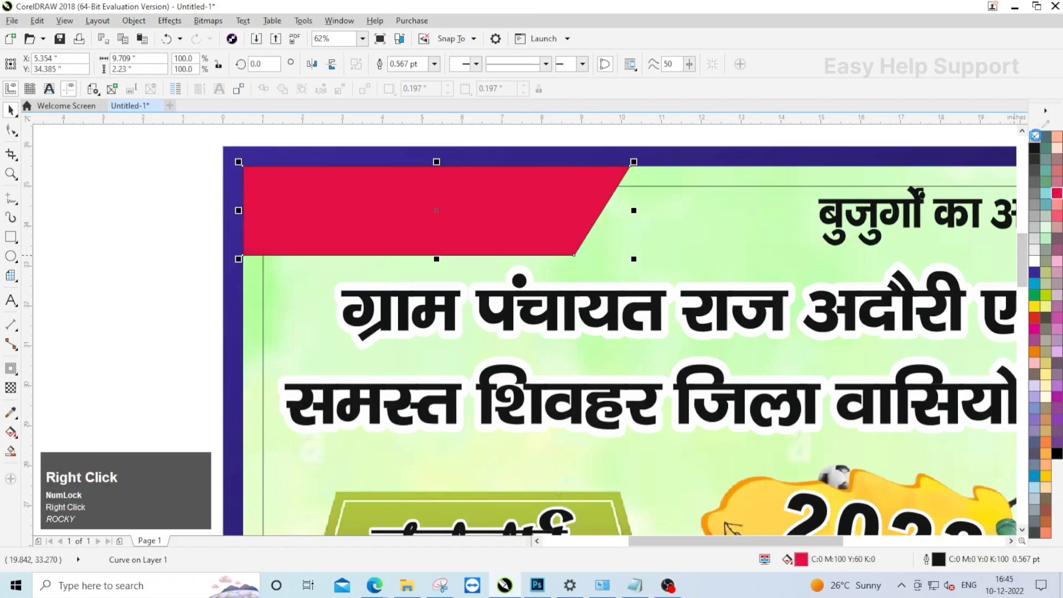
right_click(1035, 135)
left_click(169, 170)
- Bring "नवयुवक के साथ" to the front of the layer and colour it white
left_click_drag(160, 146, 600, 316)
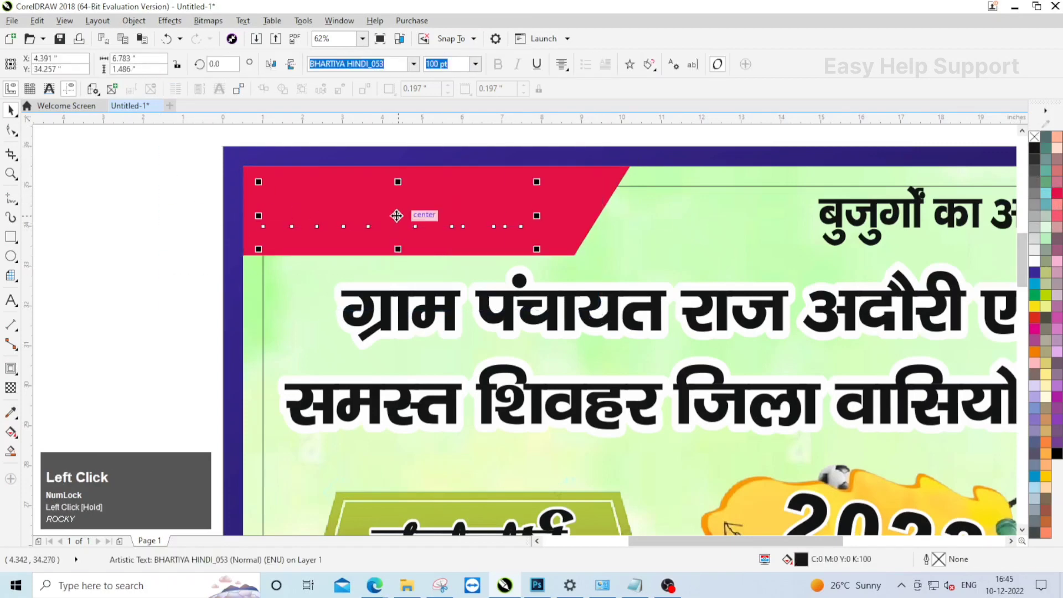
right_click(397, 215)
left_click(428, 423)
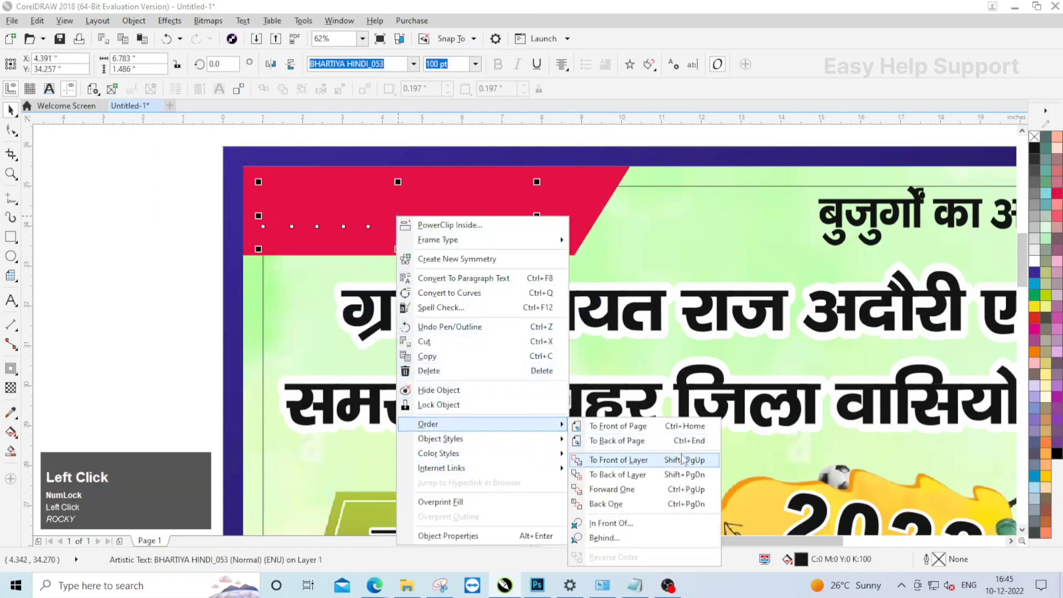
left_click(682, 460)
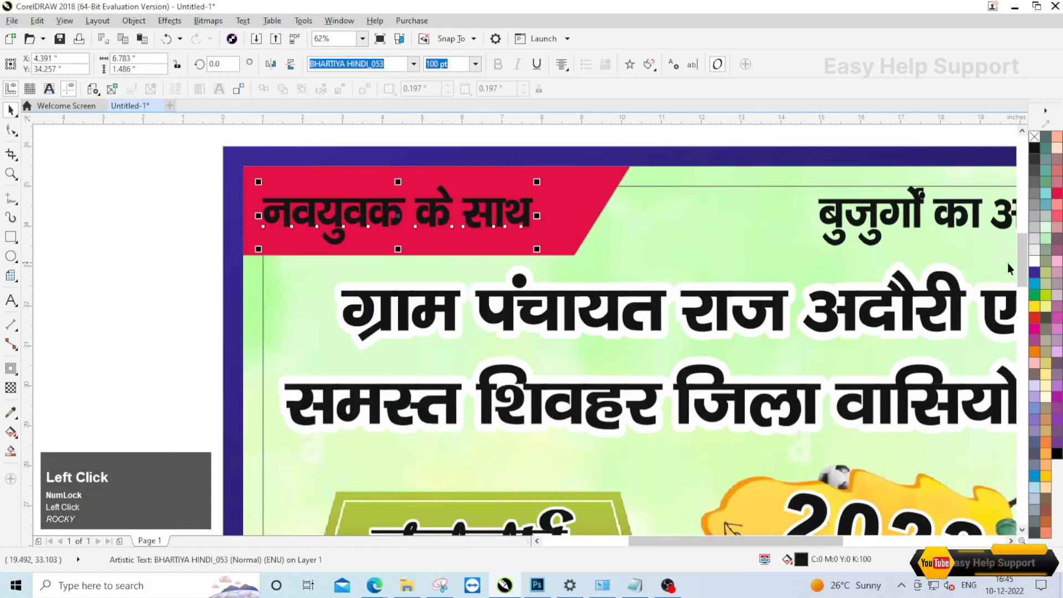
left_click(1034, 261)
- Put a yellow copy of the red shape, widened to about 10.2 inches, one level behind it and recolour "नवयुवक के साथ" yellow
left_click(614, 171)
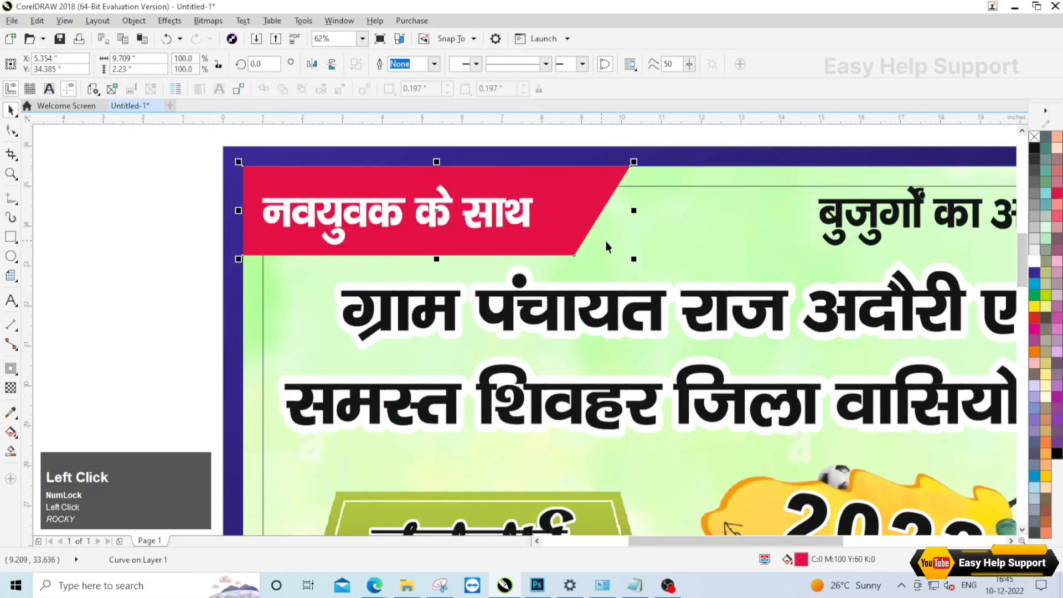
right_click(570, 212)
left_click(629, 340)
right_click(131, 178)
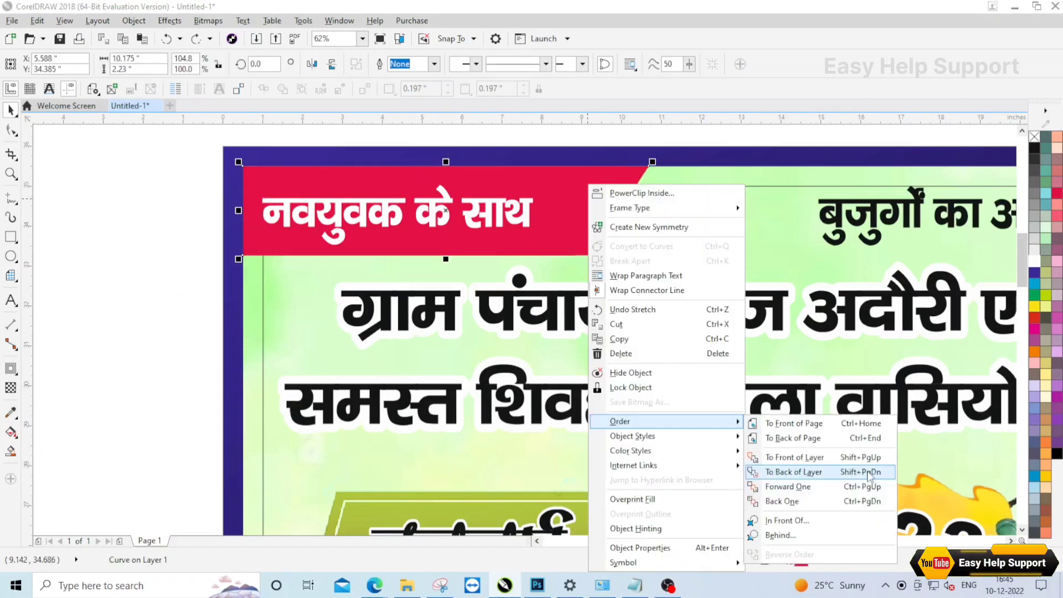
left_click(867, 501)
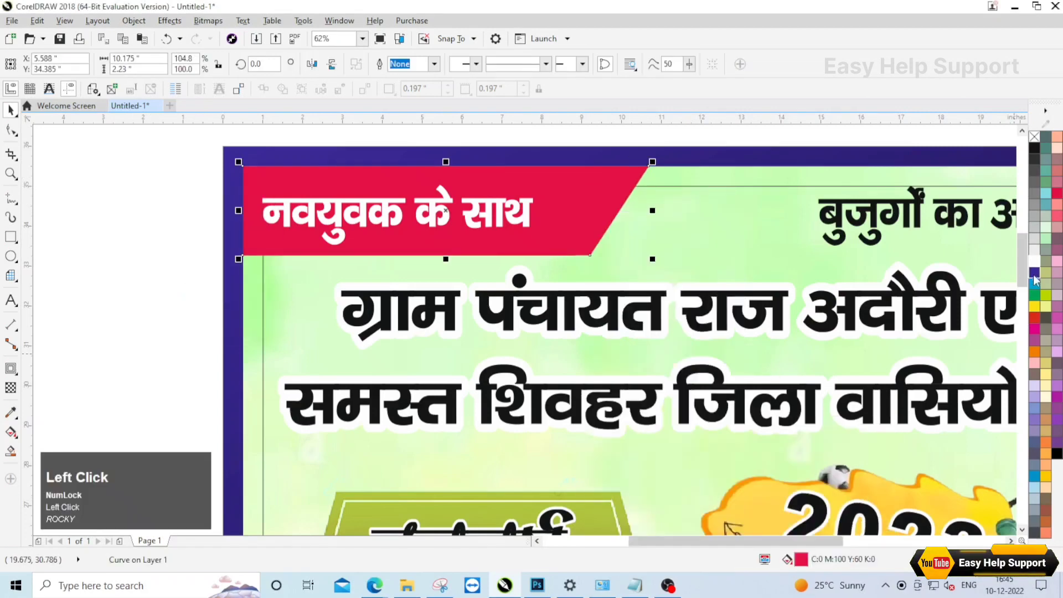
left_click(1057, 399)
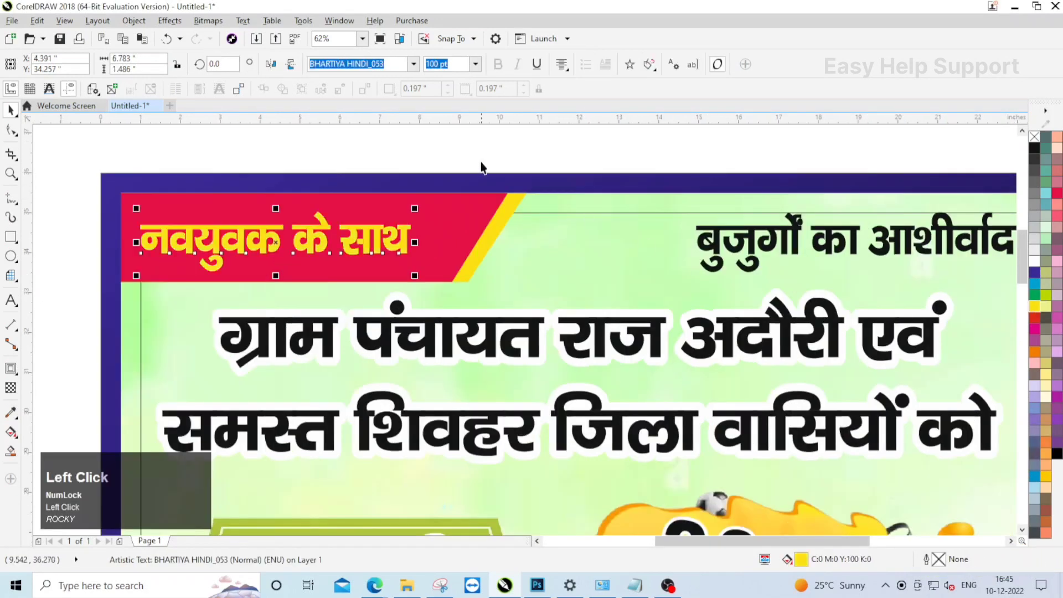
- Group the red shape with its yellow copy and duplicate the group by copying and pasting it
left_click(519, 200, "shift")
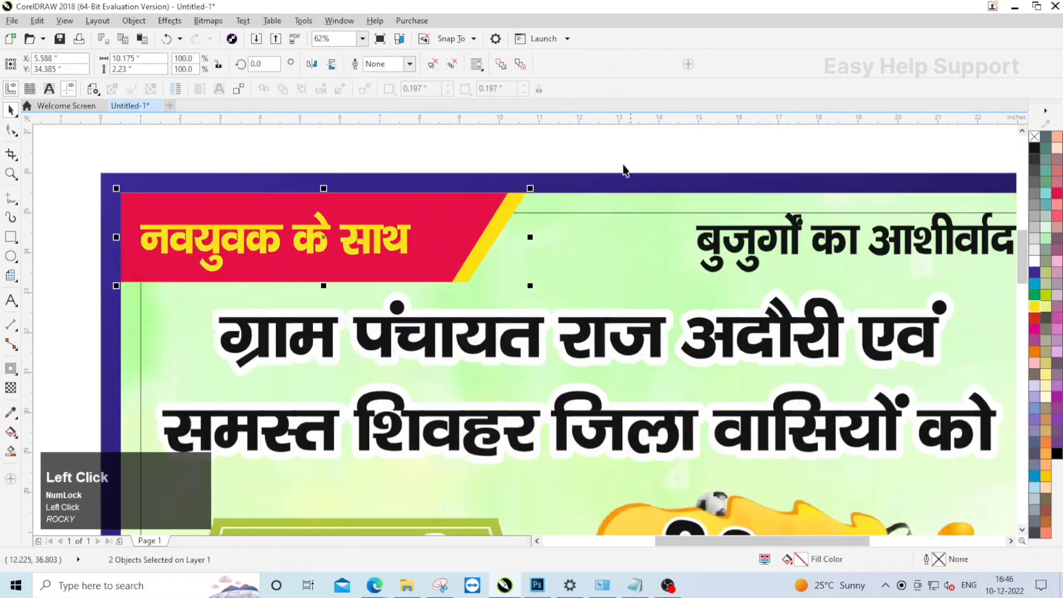
right_click(499, 203)
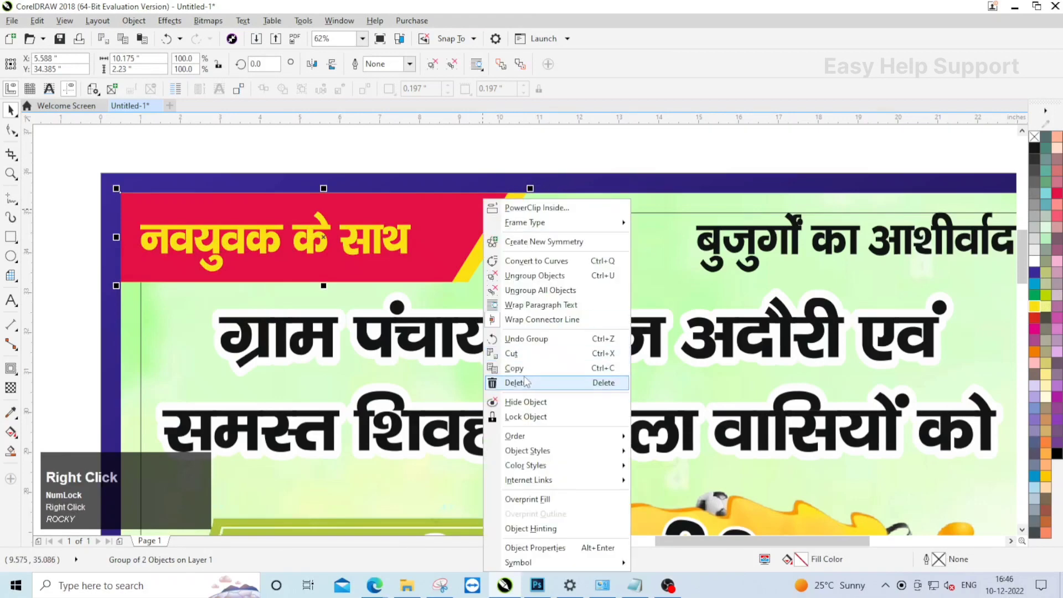
left_click(553, 374)
right_click(557, 158)
left_click(586, 252)
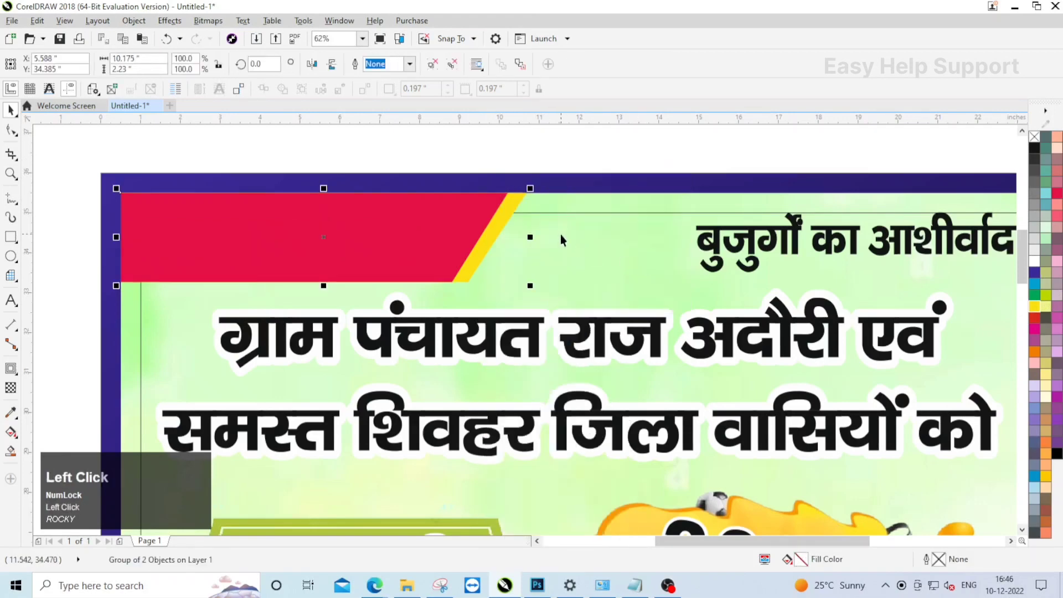
- Align the duplicated ribbon to the background frame's right edge and flip it horizontally and vertically
left_click(630, 207, "shift")
key("r")
scroll(411, 218, "down", 1)
left_click(665, 186)
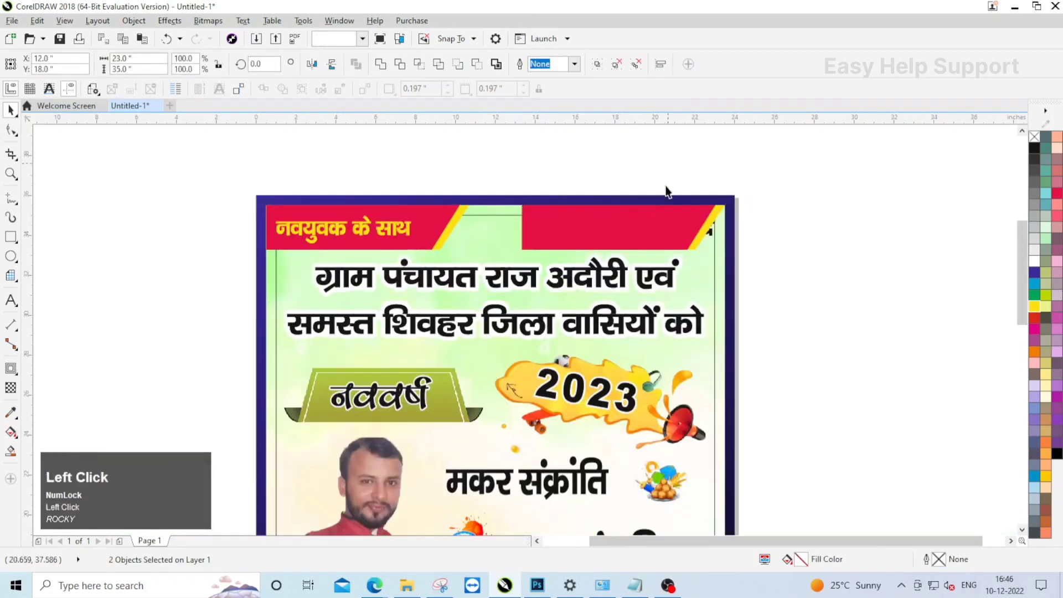
scroll(648, 215, "up", 1)
left_click(588, 237)
left_click(314, 67)
left_click(331, 65)
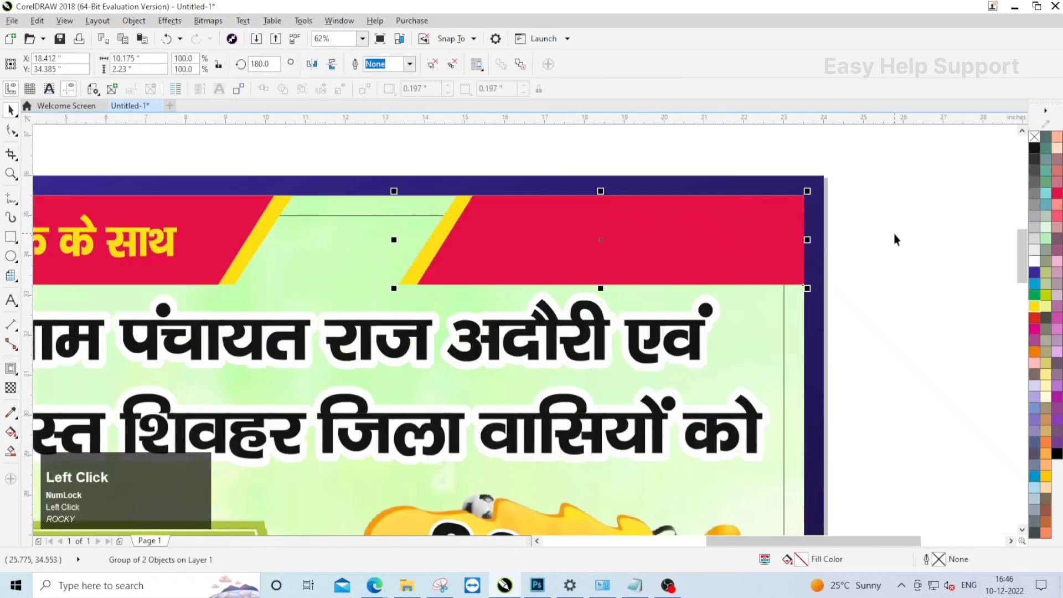
- Bring the "बुजुर्गों का आशीर्वाद" text on the right ribbon to the front of the layer and colour it yellow
left_click_drag(882, 175, 429, 309)
right_click(623, 245)
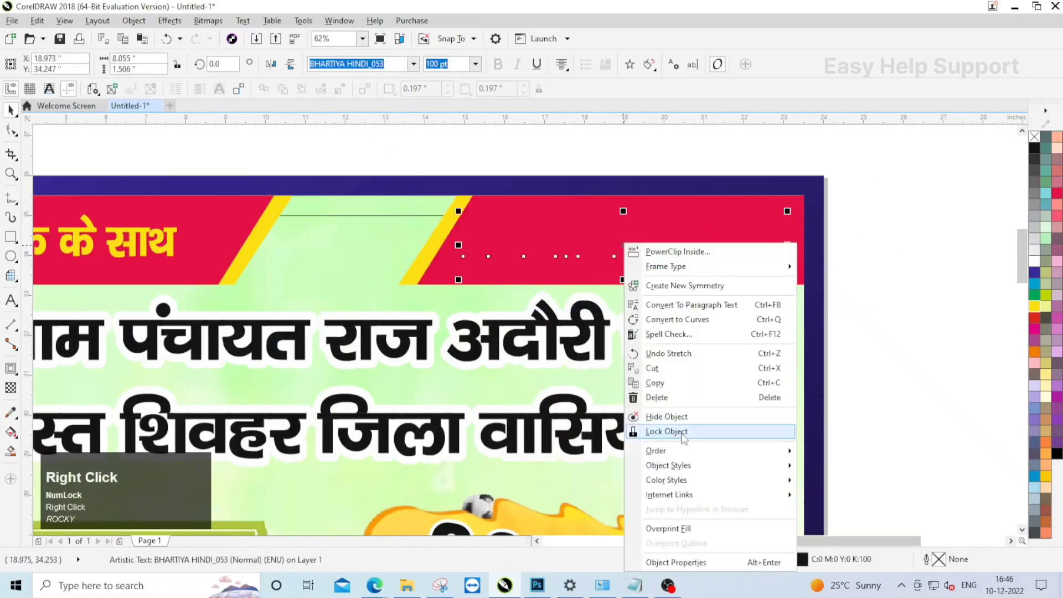
mouse_move(672, 451)
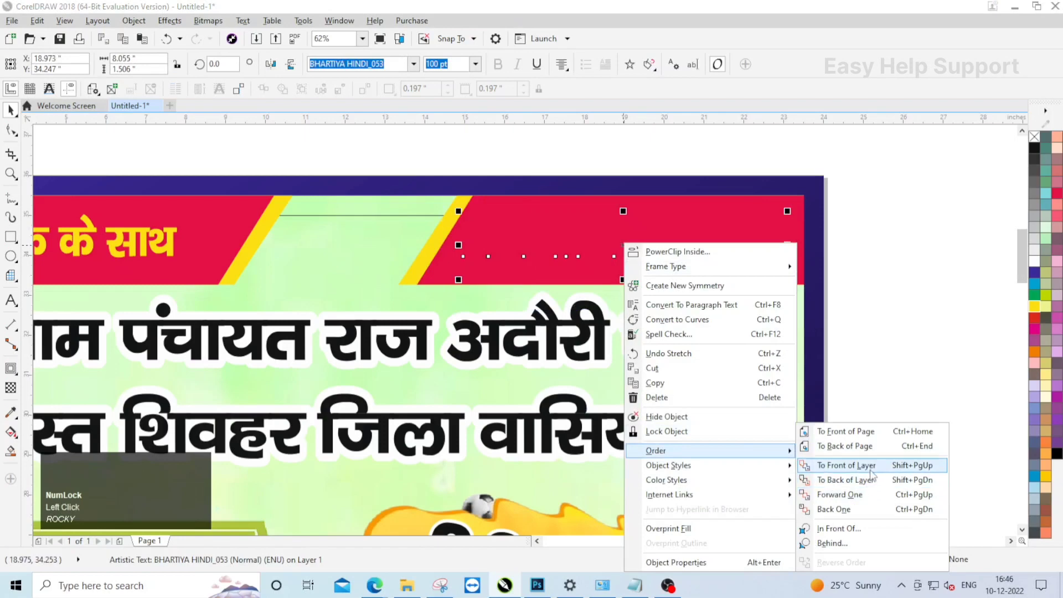
left_click(845, 465)
left_click(896, 332)
left_click(656, 240)
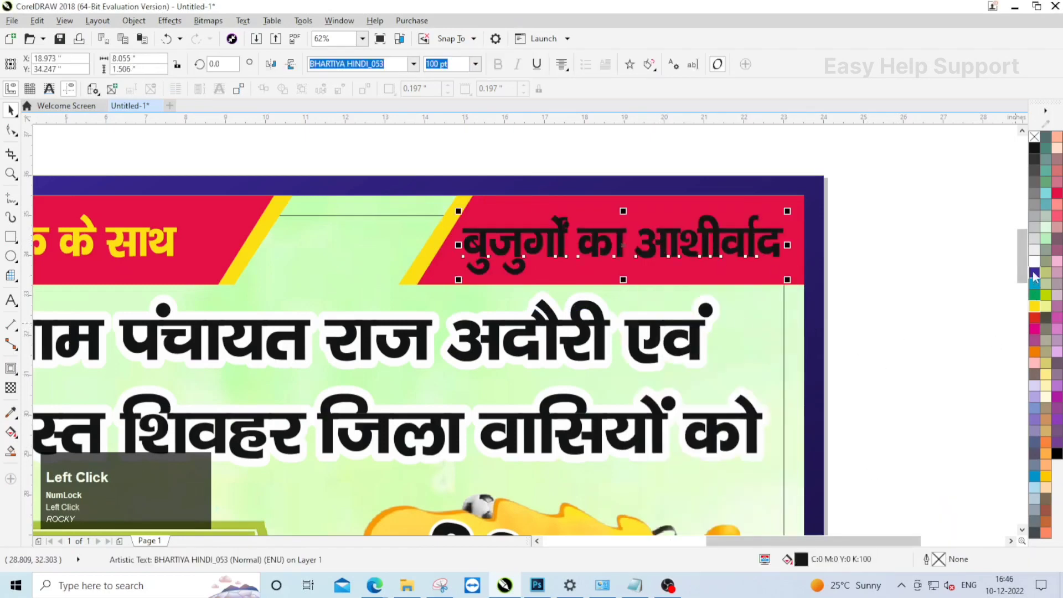
left_click(1034, 306)
left_click(930, 301)
- Recolour the two-line heading below the ribbons purple
scroll(640, 186, "down", 1)
left_click(579, 264)
scroll(545, 279, "up", 1)
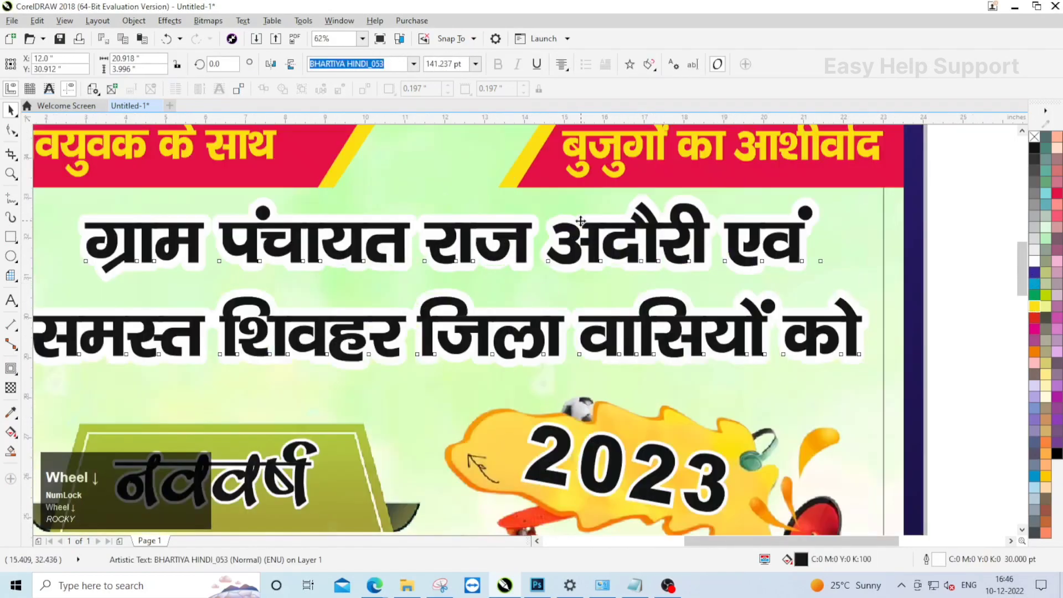
scroll(581, 221, "down", 1)
left_click(1034, 297)
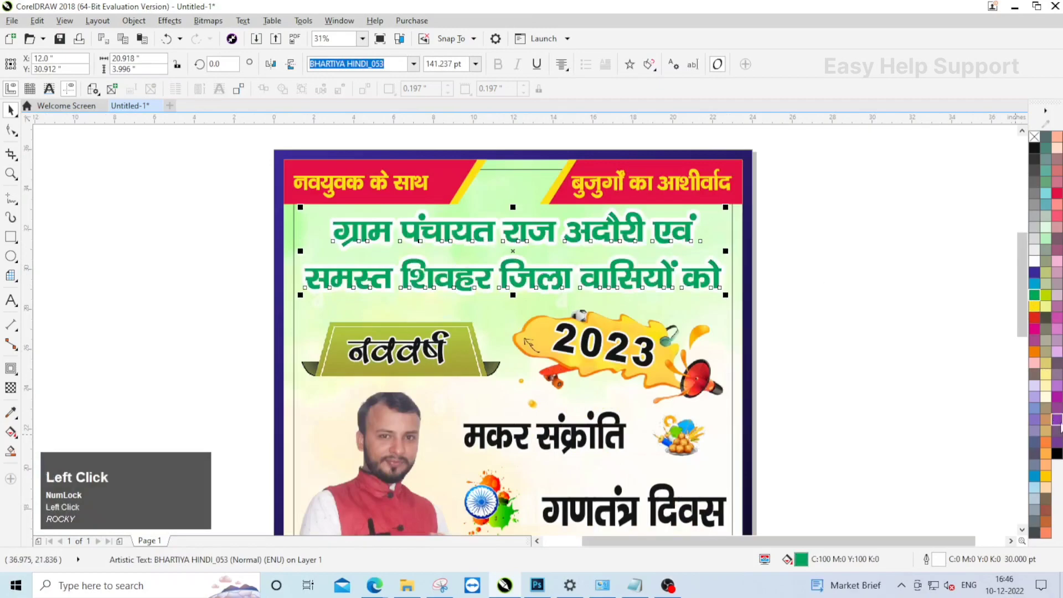
left_click(1056, 397)
left_click(790, 328)
- Apply a diagonal fountain fill across the "2023" text, from red on the first digit to magenta on the last
scroll(642, 338, "up", 2)
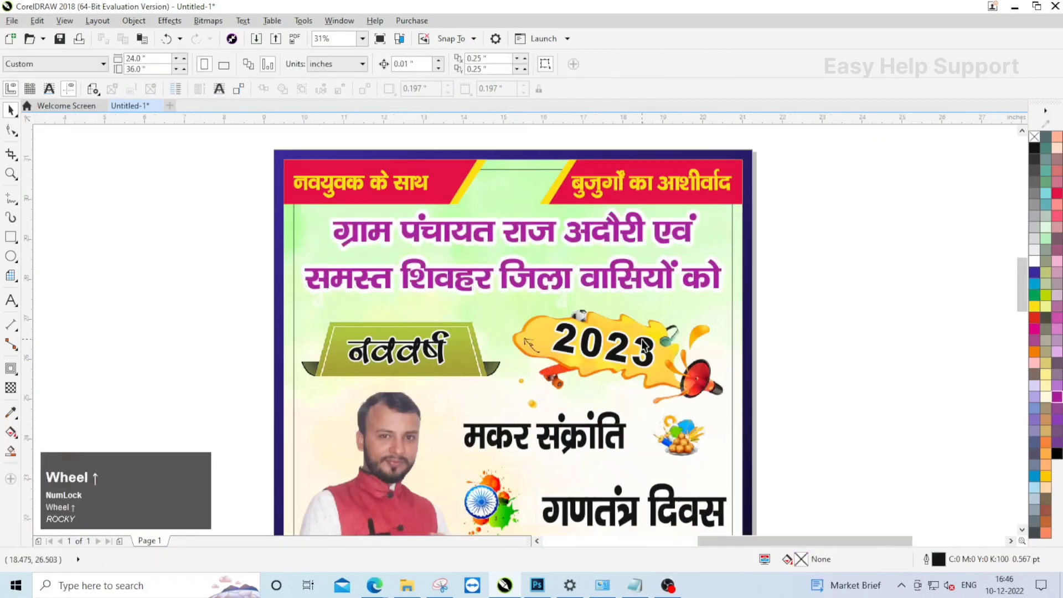
left_click(573, 340)
scroll(573, 339, "down", 2)
scroll(559, 382, "up", 2)
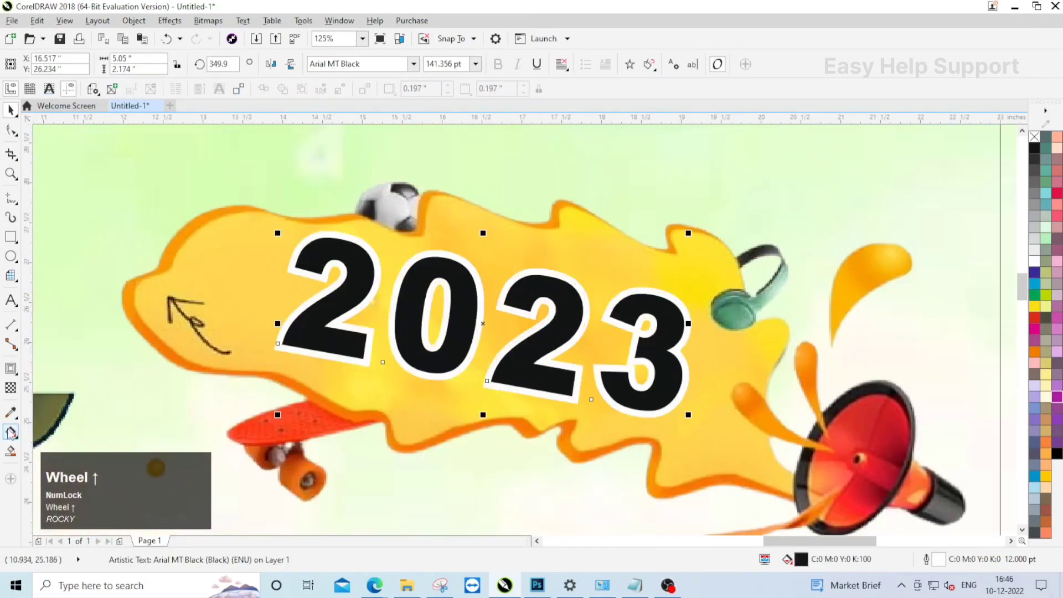
left_click(10, 432)
left_click_drag(359, 257, 660, 382)
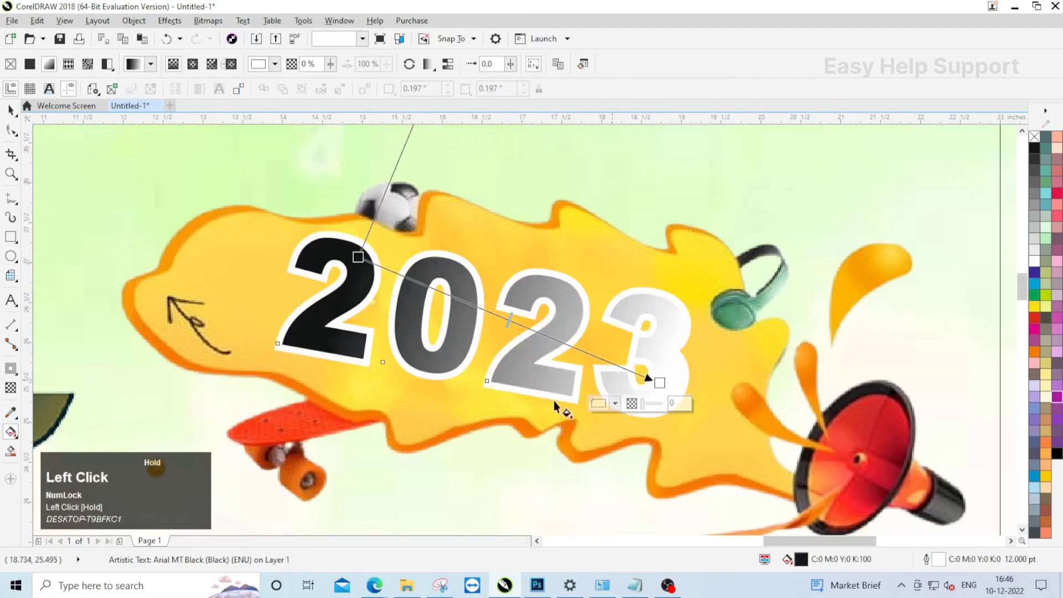
left_click_drag(1036, 331, 642, 374)
left_click(357, 257)
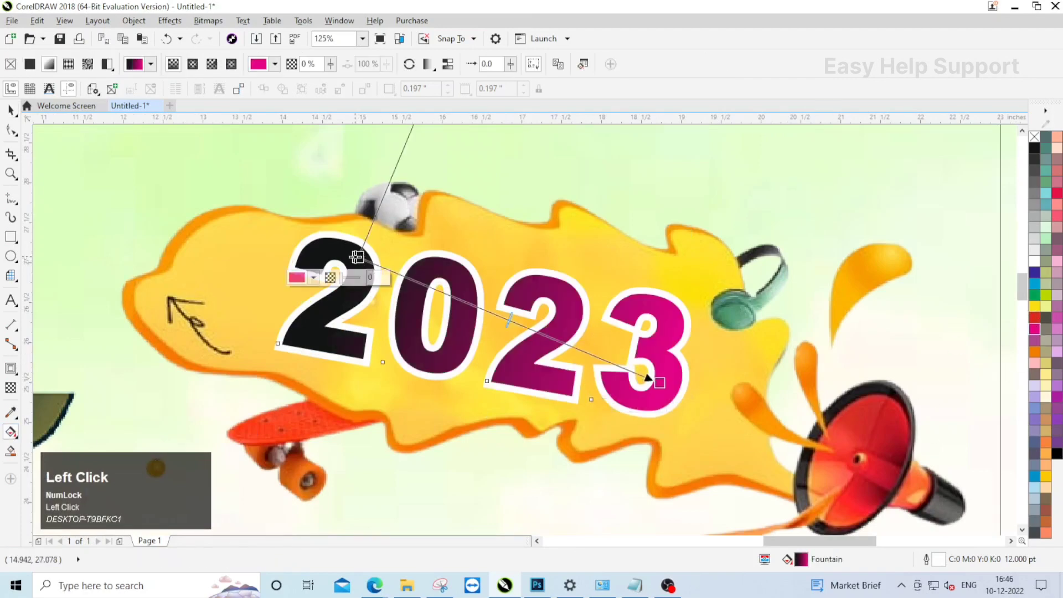
left_click_drag(1044, 326, 563, 358)
- Add two intermediate colours to the "2023" fountain fill: cyan at about 63% and dark blue at about 28%
double_click(547, 337)
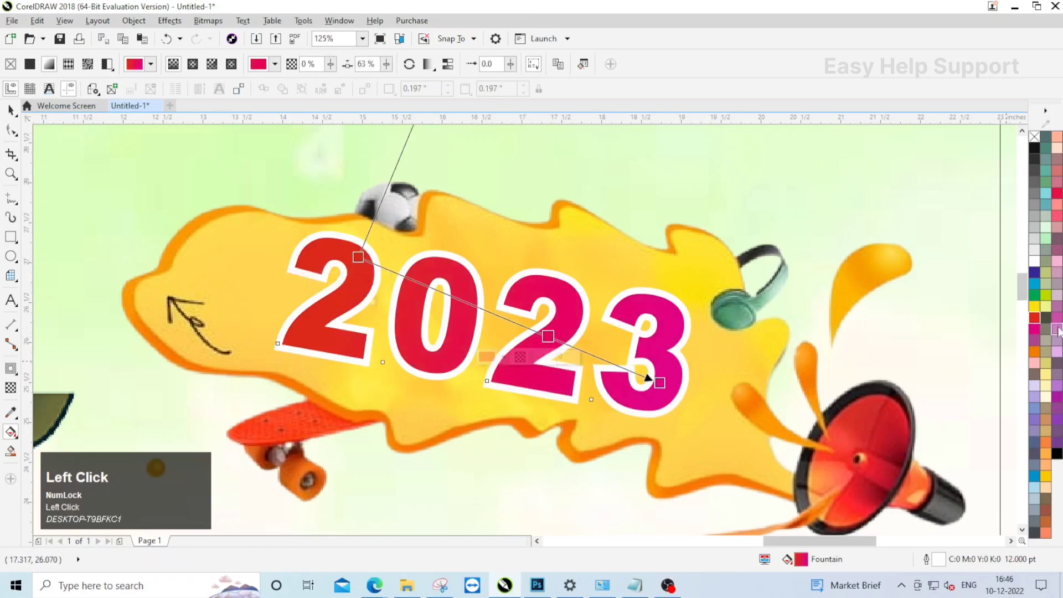
left_click(1034, 284)
double_click(443, 293)
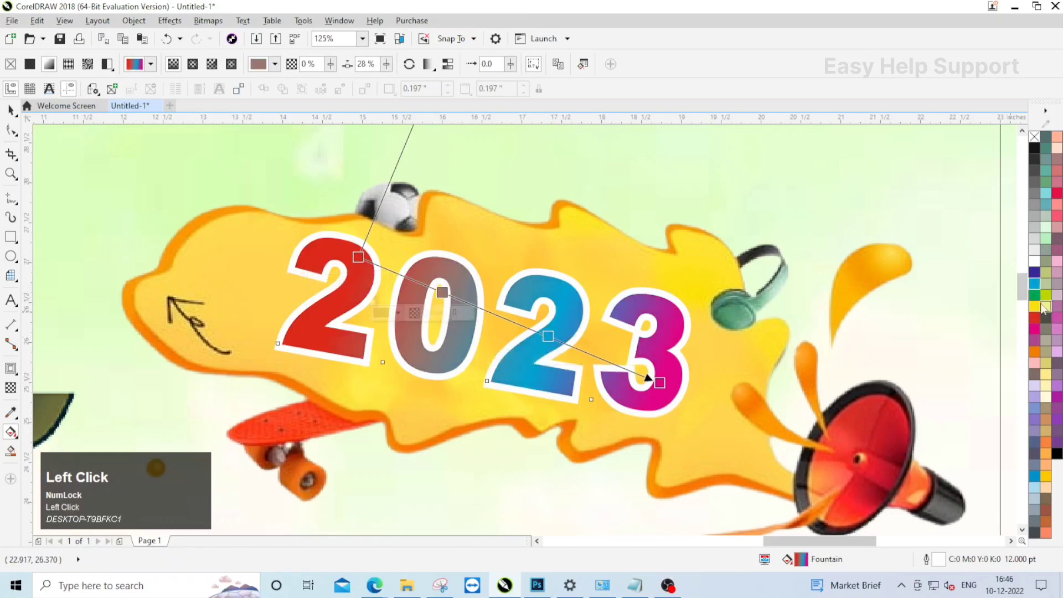
left_click(1034, 272)
scroll(558, 244, "down", 1)
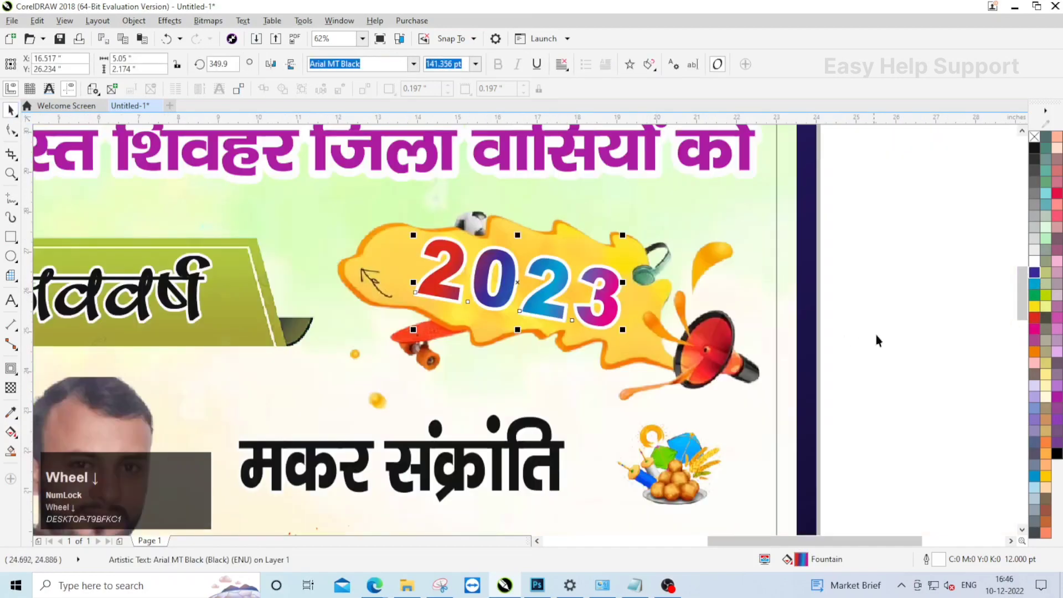
left_click(876, 339)
- Add a drop shadow to the "2023" text with the Perspective Top Right preset and adjust the shadow's position
scroll(560, 270, "up", 1)
left_click(560, 274)
left_click(12, 369)
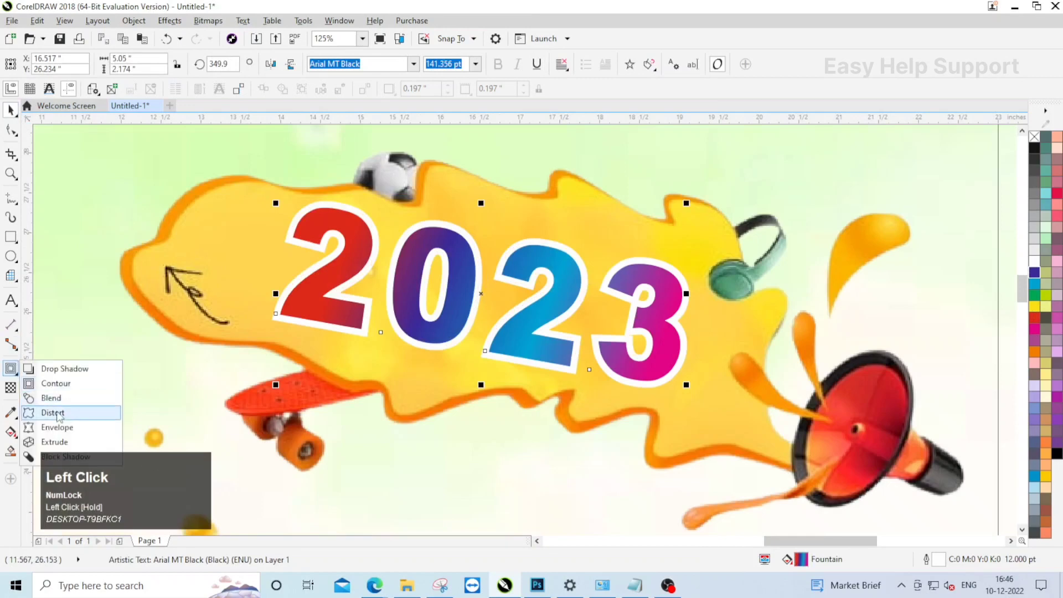
left_click(59, 368)
left_click(60, 65)
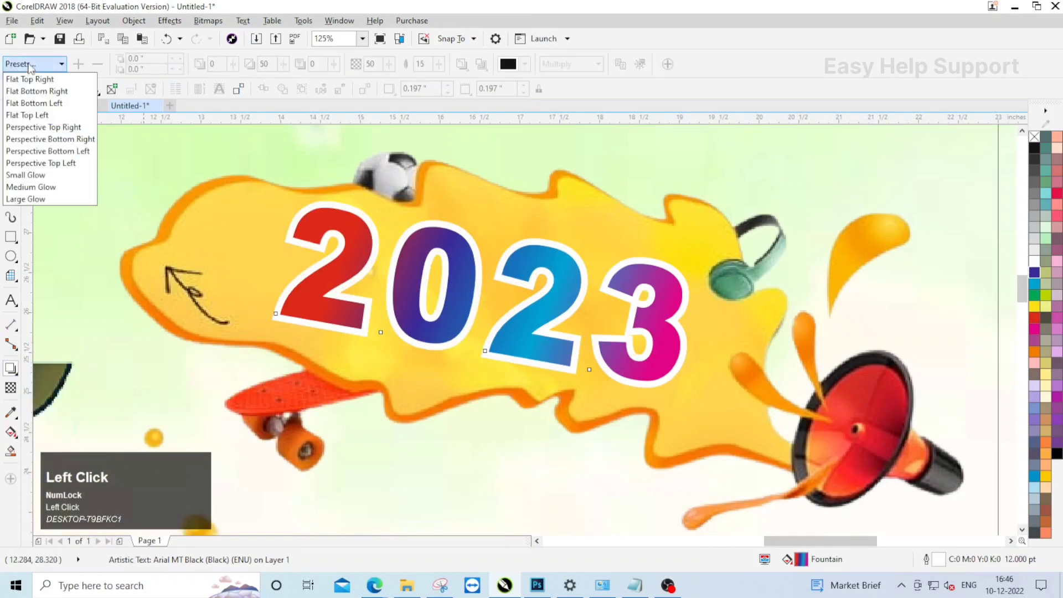
left_click(44, 126)
left_click_drag(543, 286, 541, 244)
left_click(2, 111)
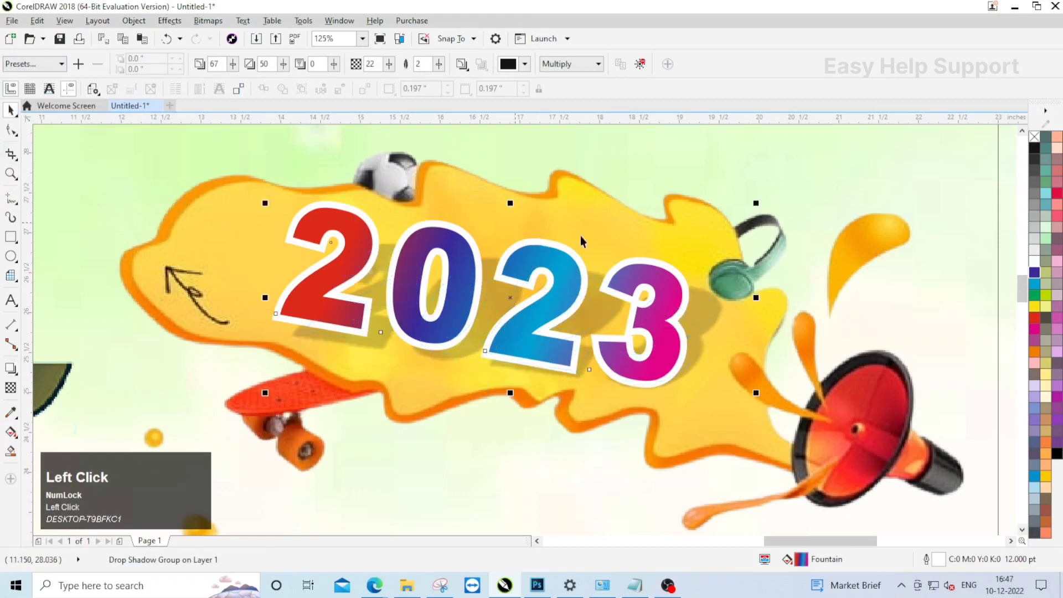
- Enlarge the "नववर्ष" text on the green banner to about 5.38 inches wide
scroll(580, 236, "down", 3)
scroll(566, 244, "up", 2)
scroll(566, 243, "down", 1)
scroll(566, 244, "down", 1)
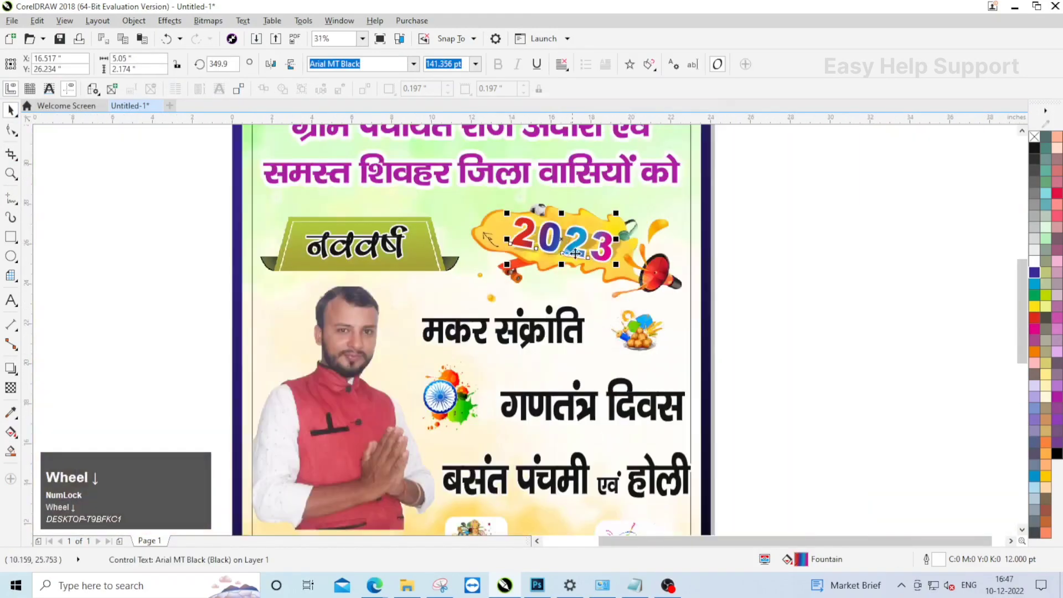
scroll(575, 244, "up", 1)
scroll(394, 266, "down", 1)
scroll(166, 261, "up", 1)
left_click(370, 249)
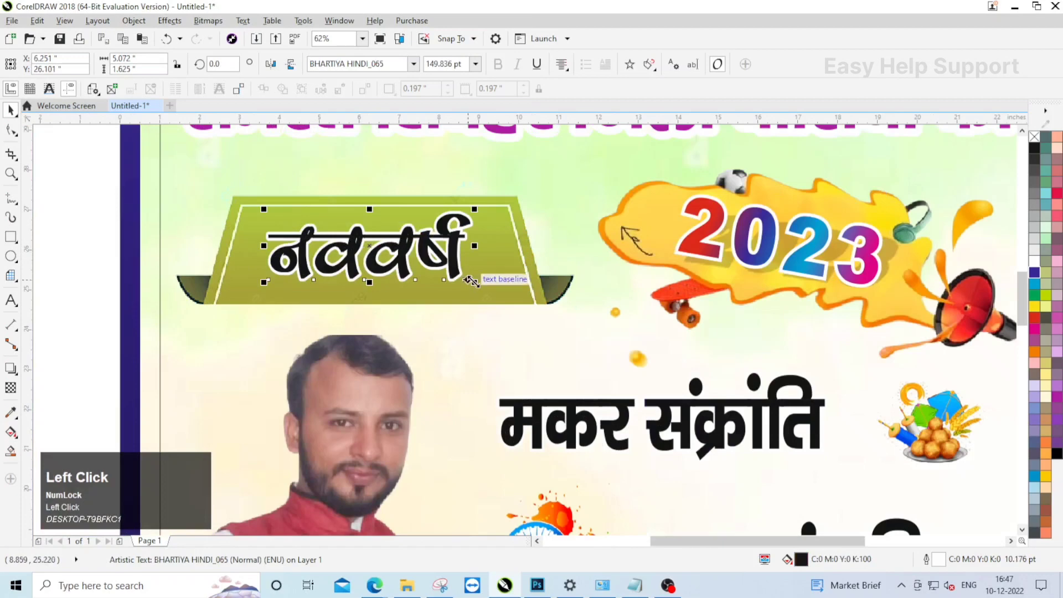
left_click_drag(471, 281, 475, 282)
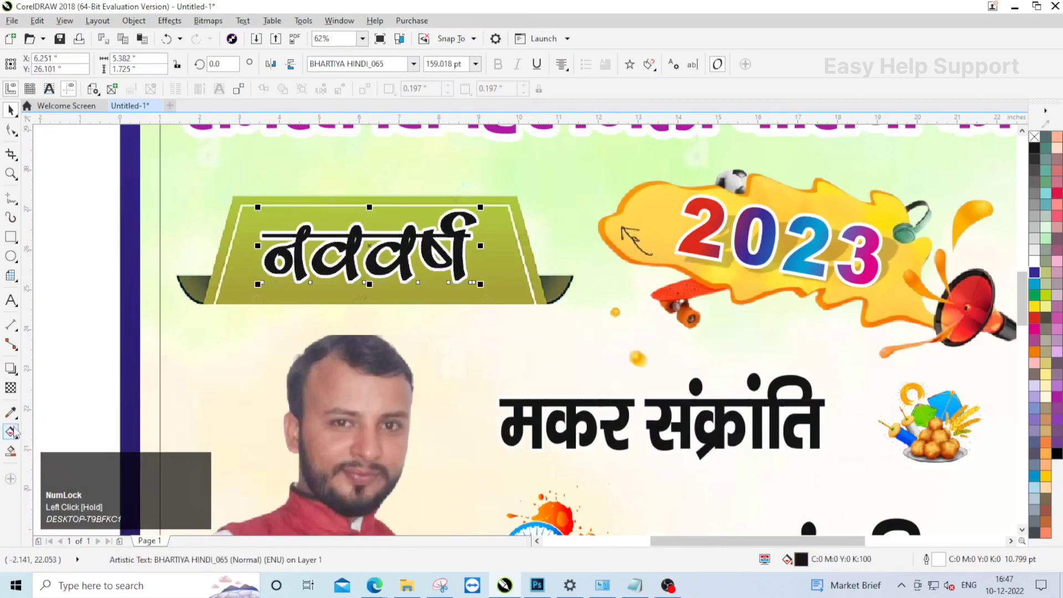
- Apply a vertical fountain fill to "नववर्ष" running from dark blue at the top to magenta at the bottom
left_click(12, 431)
scroll(284, 276, "up", 1)
left_click_drag(358, 250, 355, 345)
left_click(1034, 328)
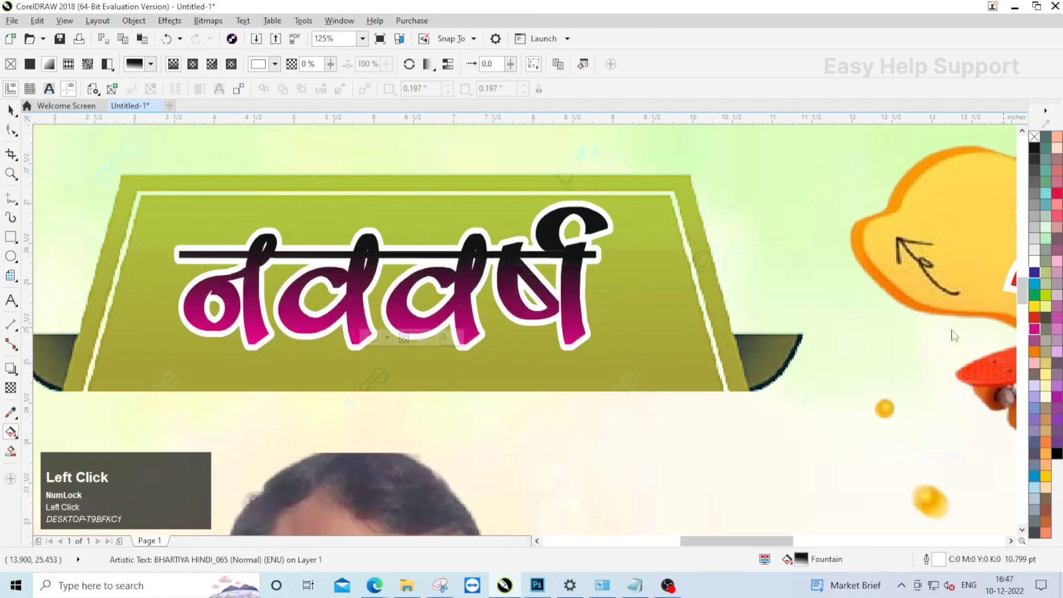
scroll(362, 265, "up", 1)
left_click_drag(382, 215, 375, 297)
scroll(530, 243, "down", 1)
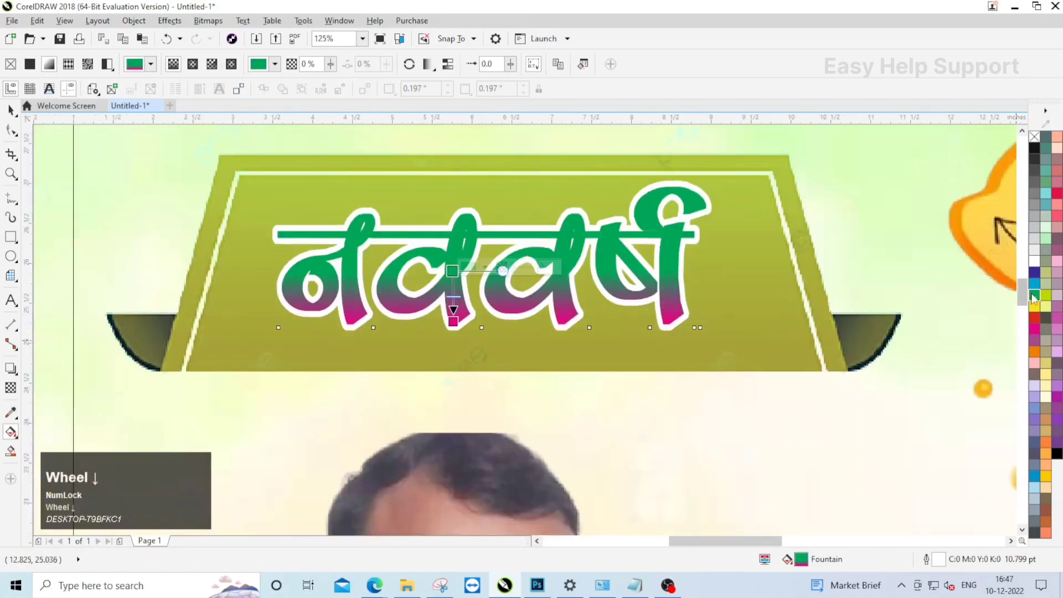
left_click(1033, 272)
scroll(444, 257, "down", 1)
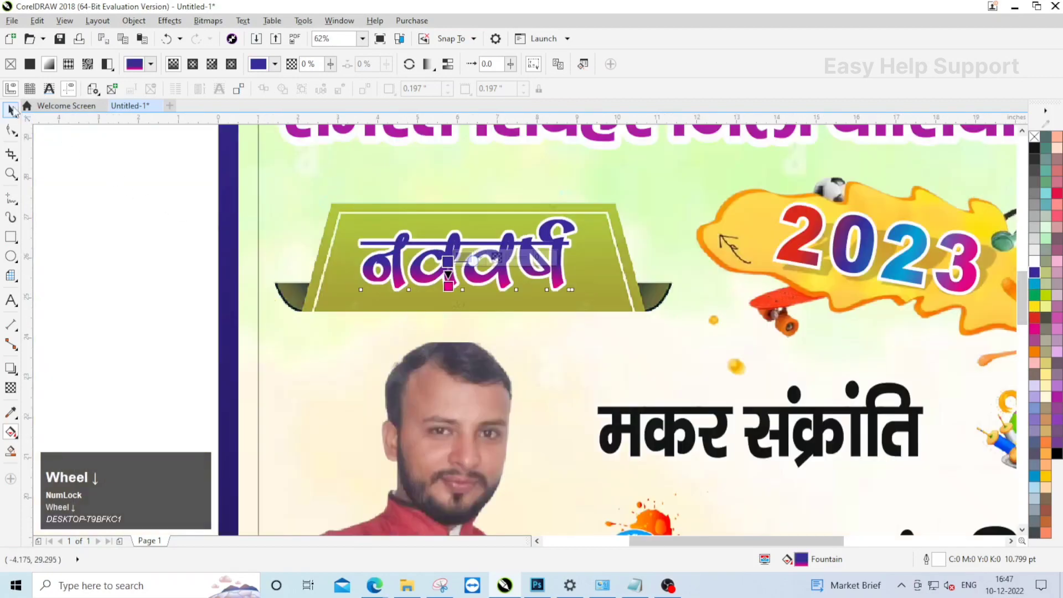
left_click(11, 111)
- Recolour the "मकर संक्रांति" text orange
scroll(415, 232, "down", 1)
scroll(573, 260, "up", 1)
left_click(574, 260)
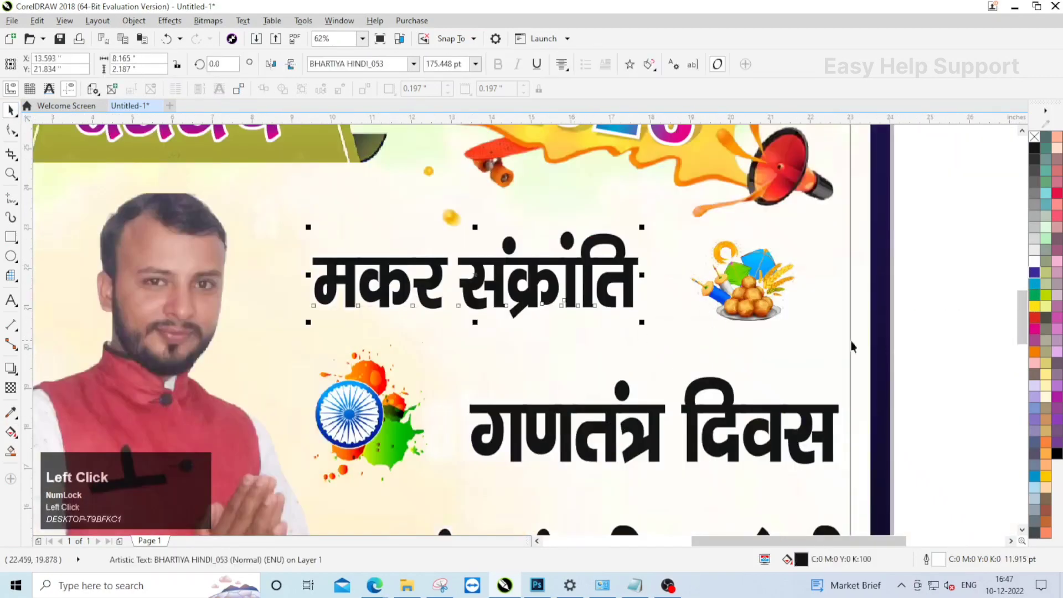
left_click(1034, 352)
key("Escape")
- Recolour the "गणतंत्र दिवस" text purple
scroll(468, 252, "down", 1)
scroll(594, 353, "up", 1)
left_click_drag(606, 307, 605, 300)
scroll(780, 408, "up", 1)
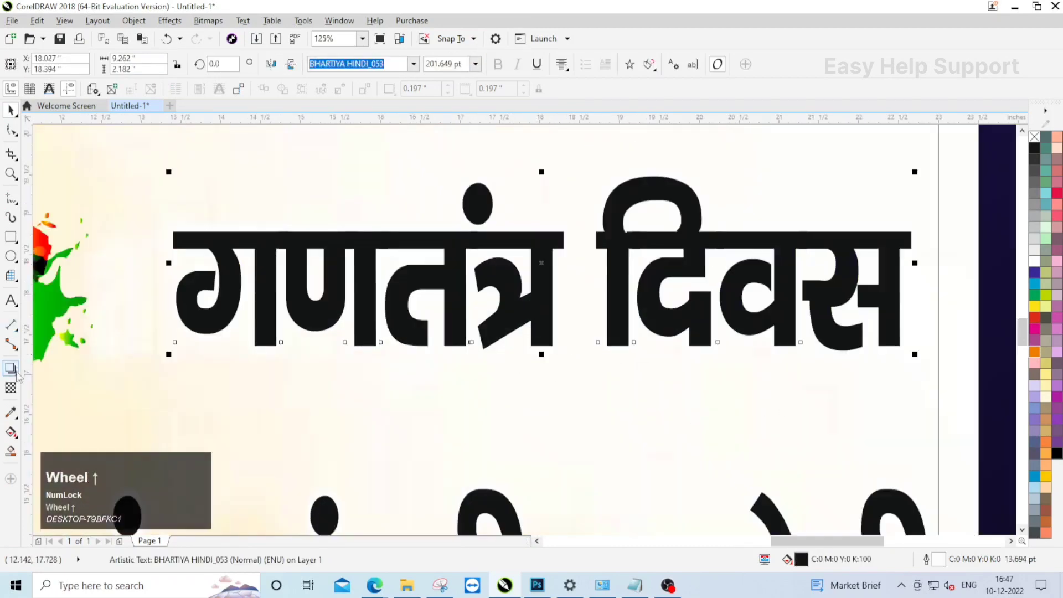
scroll(524, 271, "down", 1)
left_click(584, 266)
left_click(523, 254)
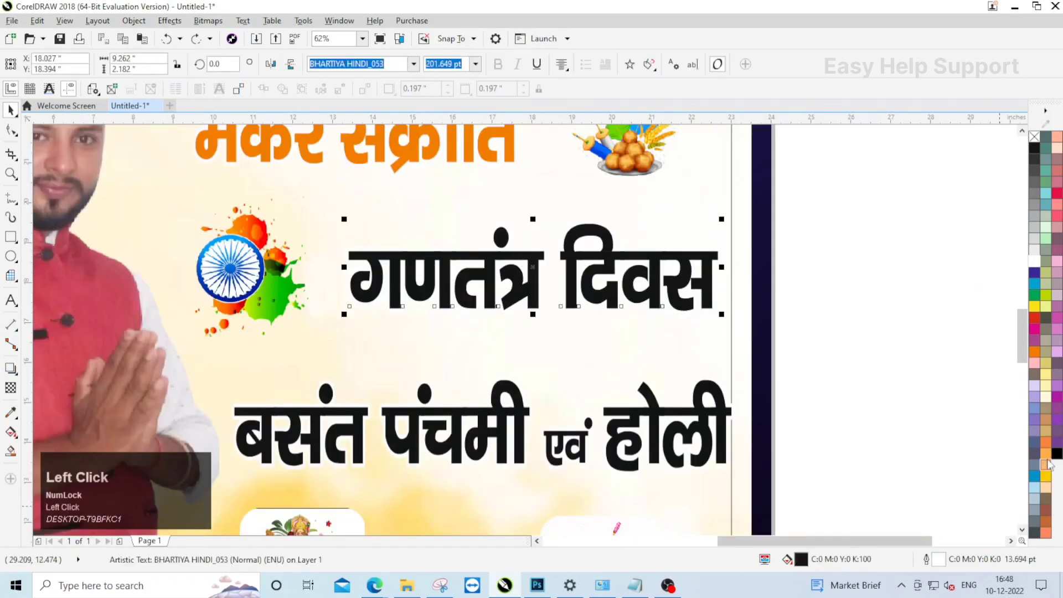
left_click(1055, 396)
- Colour the words of the third greeting line separately: "बसंत पंचमी" red, "होली" magenta and "एवं" blue
left_click(614, 420)
scroll(613, 343, "up", 1)
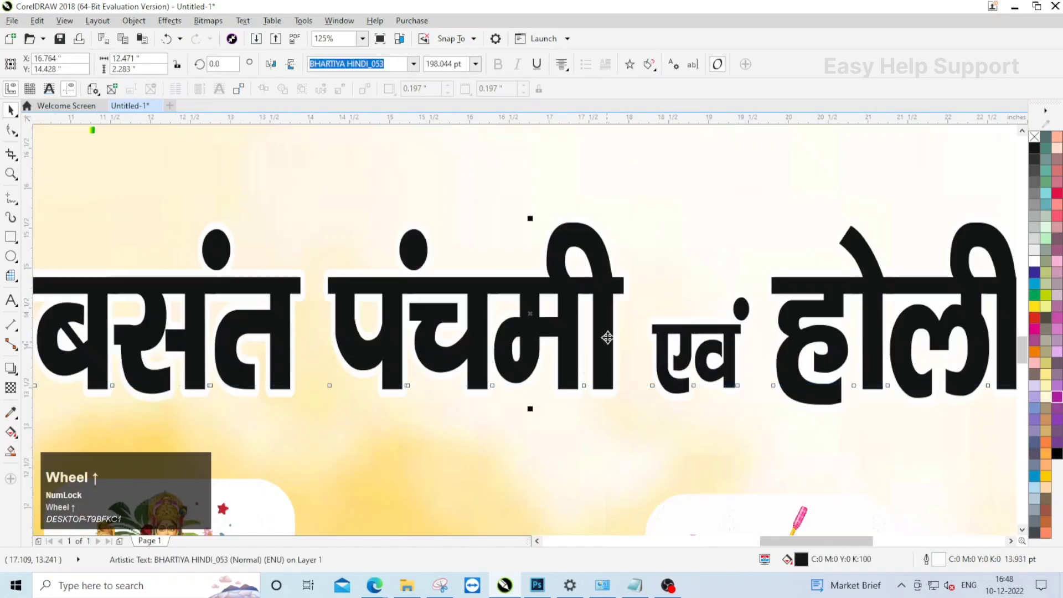
scroll(617, 307, "down", 1)
double_click(617, 302)
left_click_drag(617, 299, 327, 305)
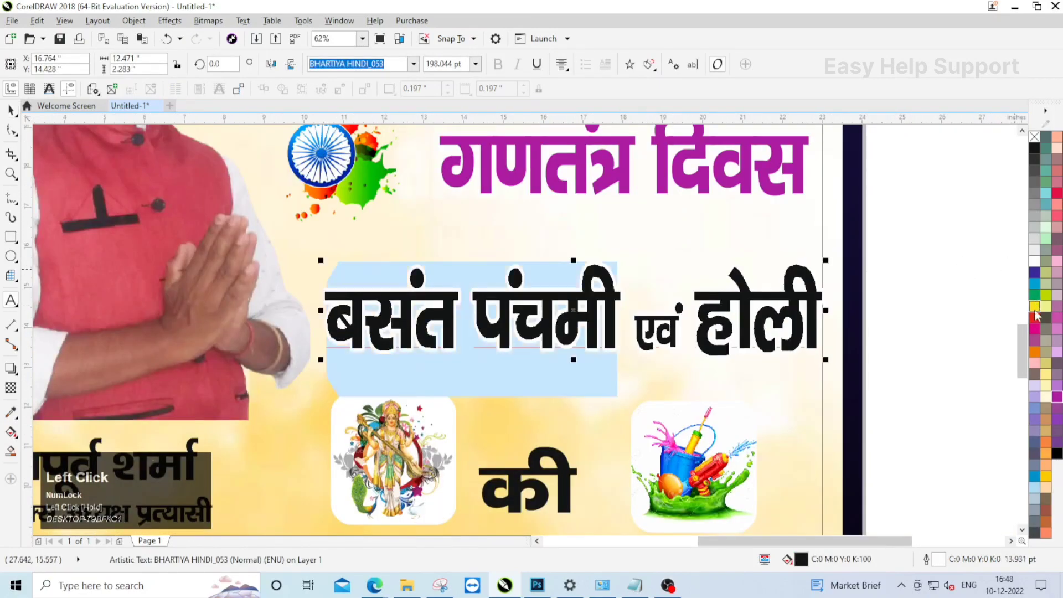
left_click(1034, 317)
left_click_drag(695, 298, 847, 310)
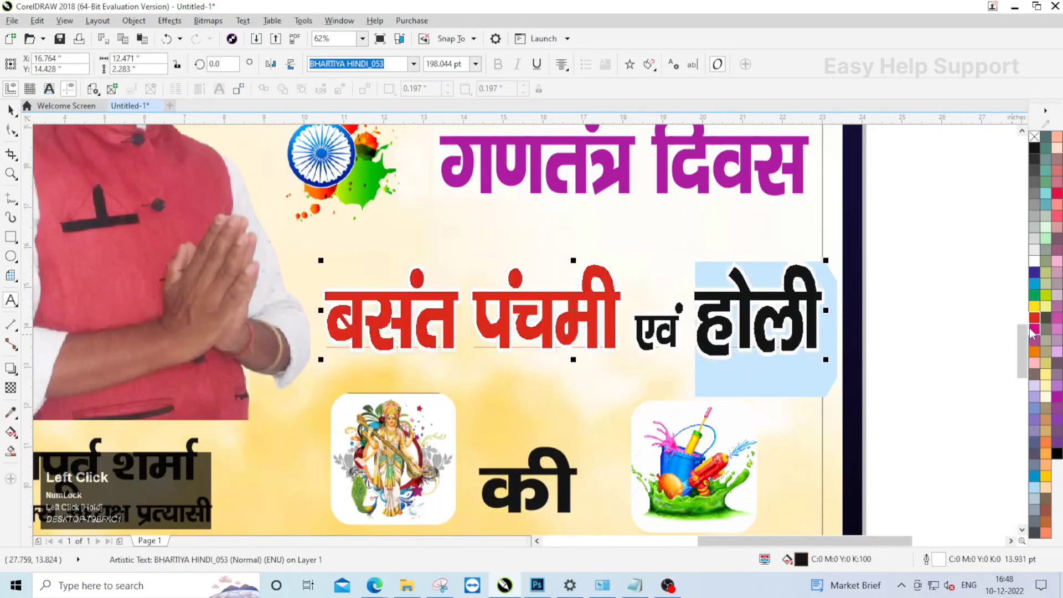
left_click(1034, 328)
left_click_drag(635, 316, 681, 349)
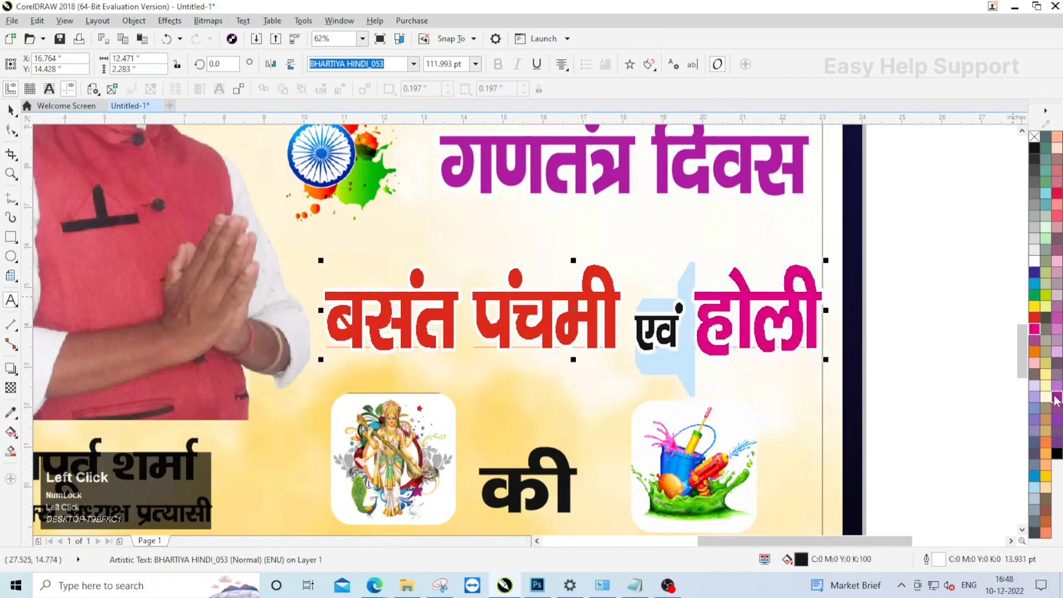
left_click(1034, 476)
scroll(504, 251, "down", 1)
key("ctrl+space")
left_click(790, 337)
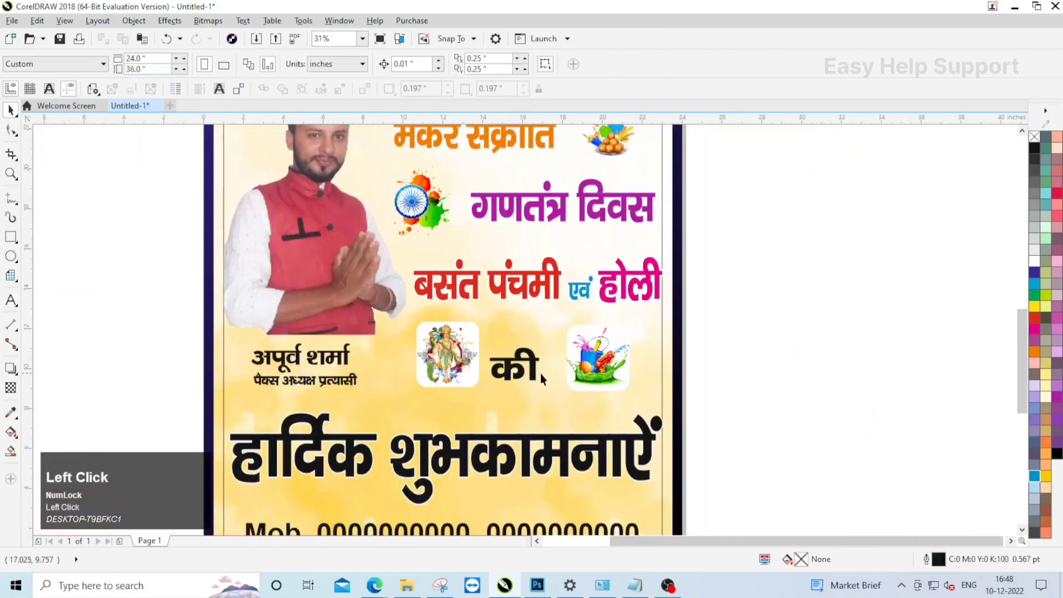
- Shrink the "की" text between the two pictures proportionally to about 1.73 inches wide
left_click(541, 373)
scroll(542, 372, "up", 1)
scroll(546, 371, "up", 1)
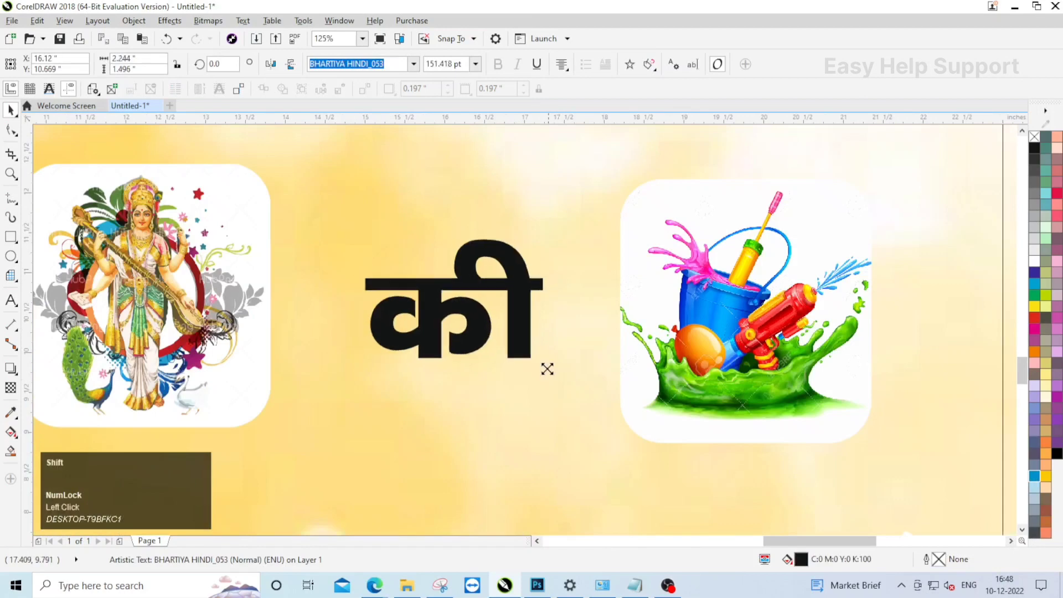
left_click_drag(547, 368, 523, 354)
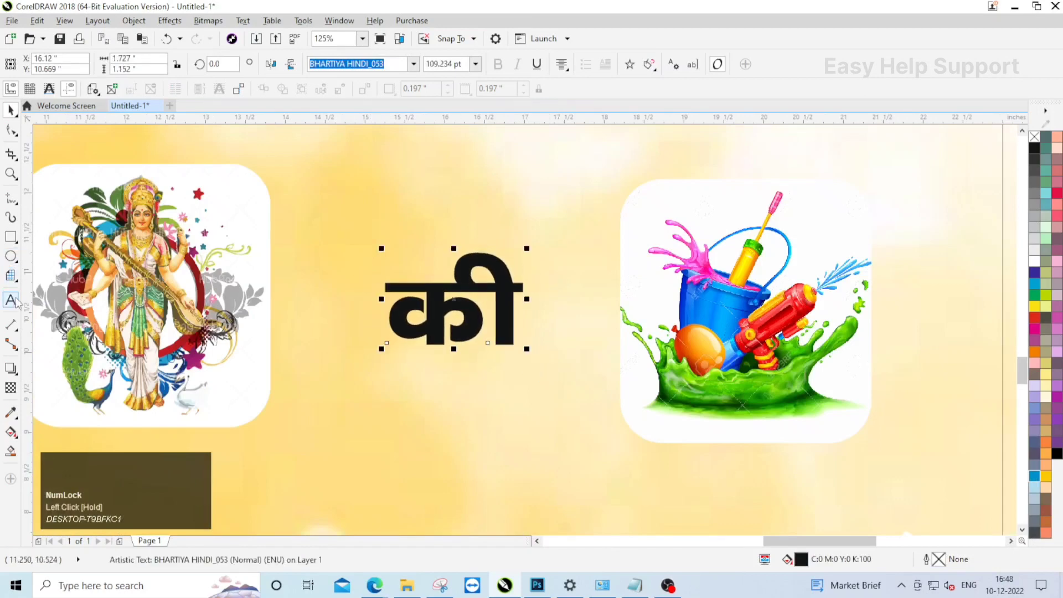
- Draw a regular polygon about 1.46 inches wide over "की" and give it 20 sides
left_click(50, 287)
left_click_drag(370, 206, 489, 319)
key("ctrl+space")
type("20")
key("Return")
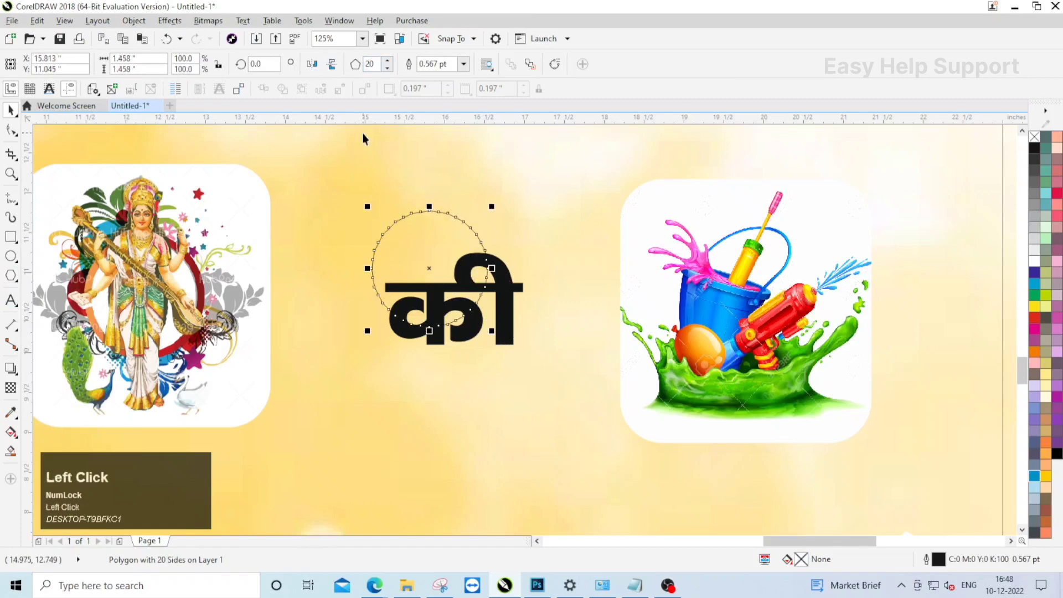
- Reshape the 20-sided polygon into a zigzag starburst by pulling one of its mid-edge nodes
left_click(12, 131)
scroll(348, 233, "up", 3)
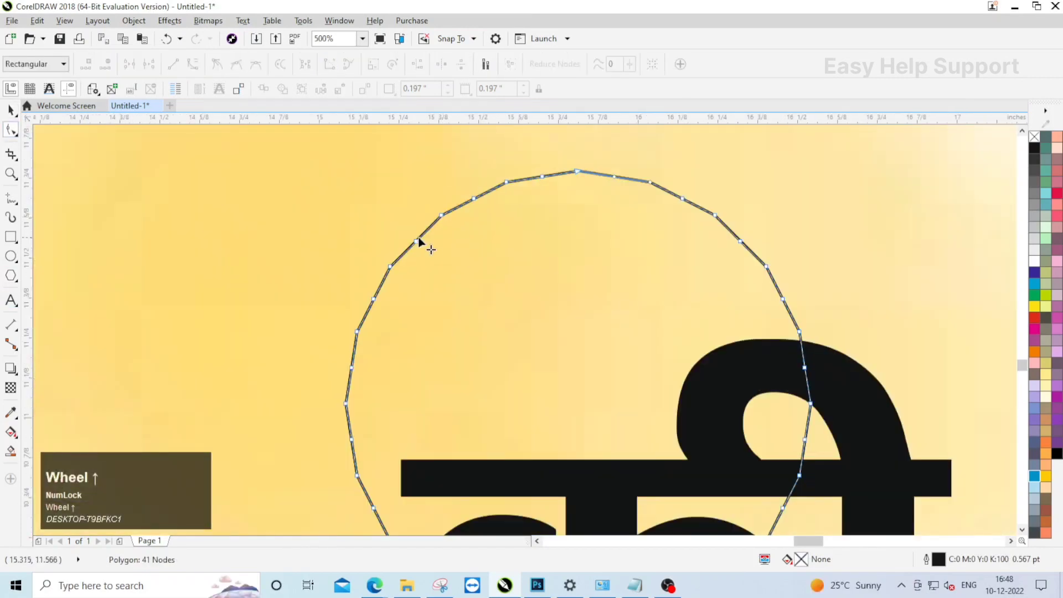
mouse_move(416, 241)
left_mouse_down()
mouse_move(436, 263)
mouse_move(406, 244)
left_mouse_up()
scroll(403, 244, "down", 3)
key("ctrl+space")
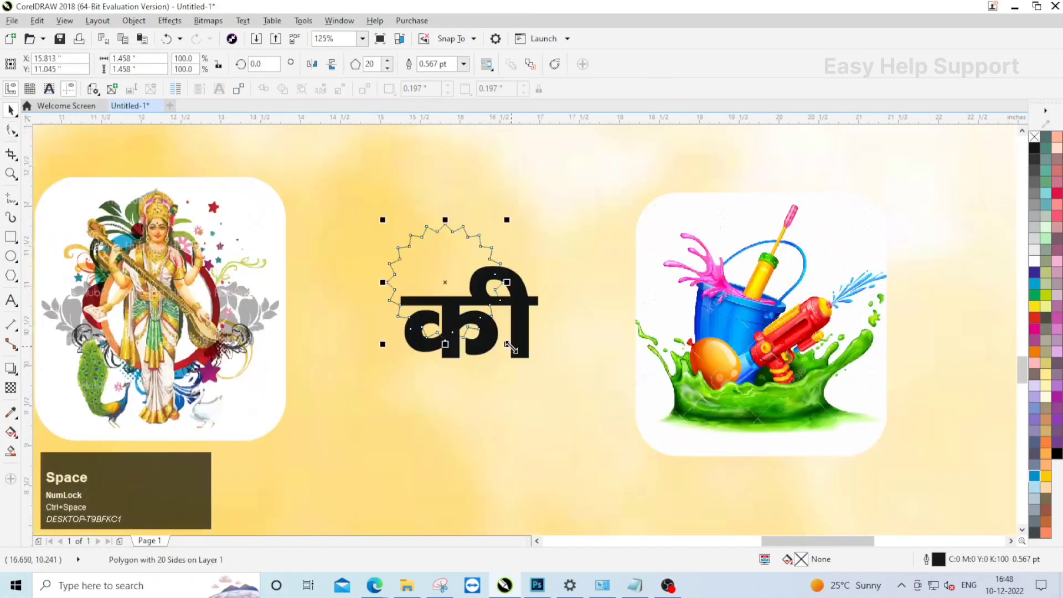
- Enlarge the starburst, stretch it into a wider oval and place it around "की"
left_click_drag(511, 346, 576, 413)
left_click_drag(572, 316, 598, 315)
left_click_drag(495, 247, 477, 239)
scroll(477, 238, "down", 2)
scroll(503, 266, "up", 2)
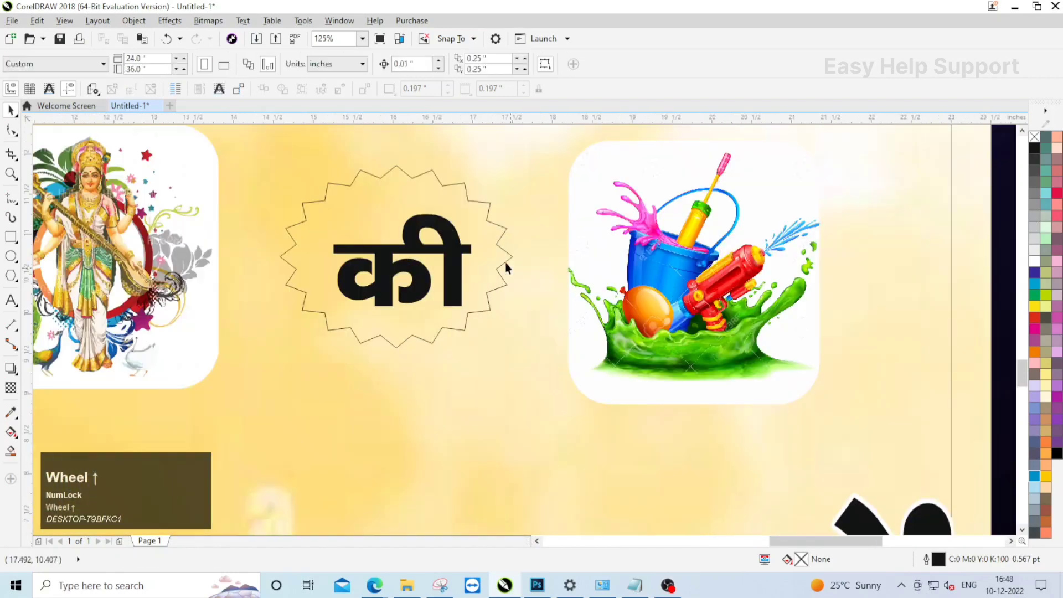
- Fill the starburst with an elliptical fountain fill running from dark blue in the centre to black at the edge
left_click(11, 431)
left_click(192, 63)
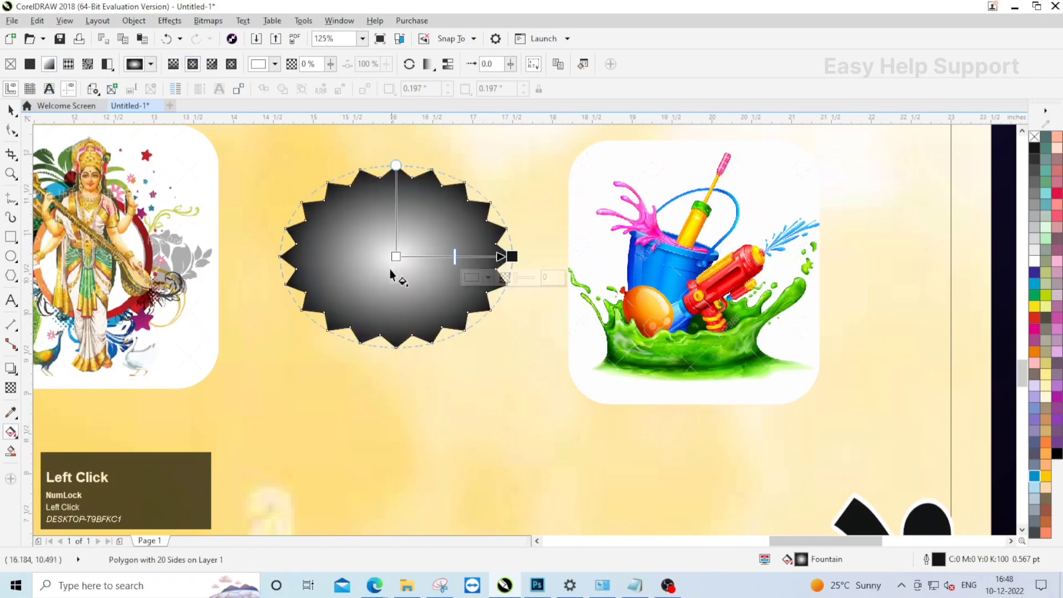
left_click(1034, 273)
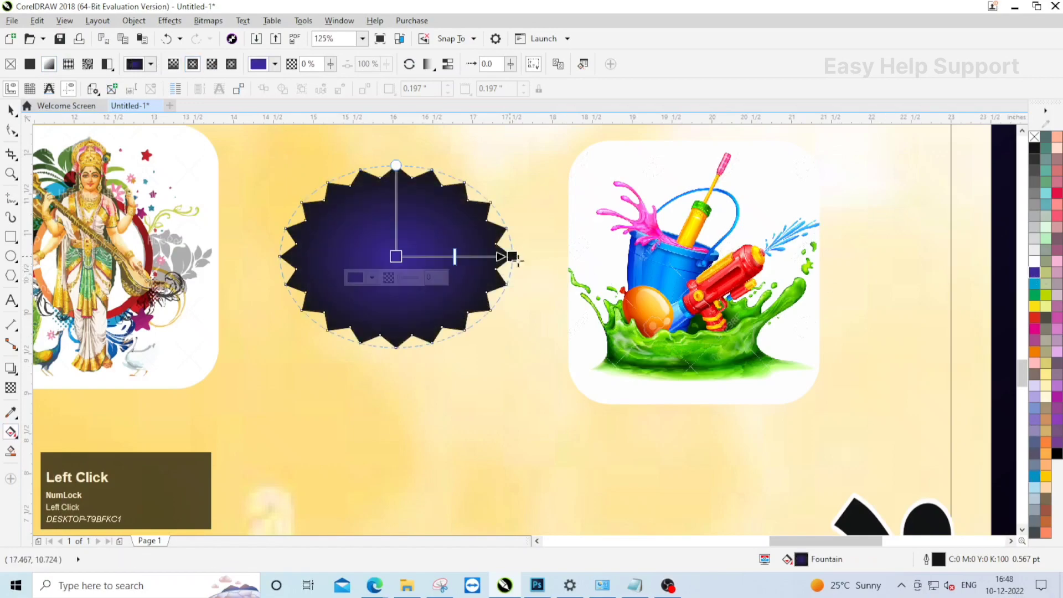
left_click(11, 111)
scroll(686, 262, "down", 1)
left_click(890, 261)
scroll(890, 260, "up", 1)
scroll(873, 259, "down", 1)
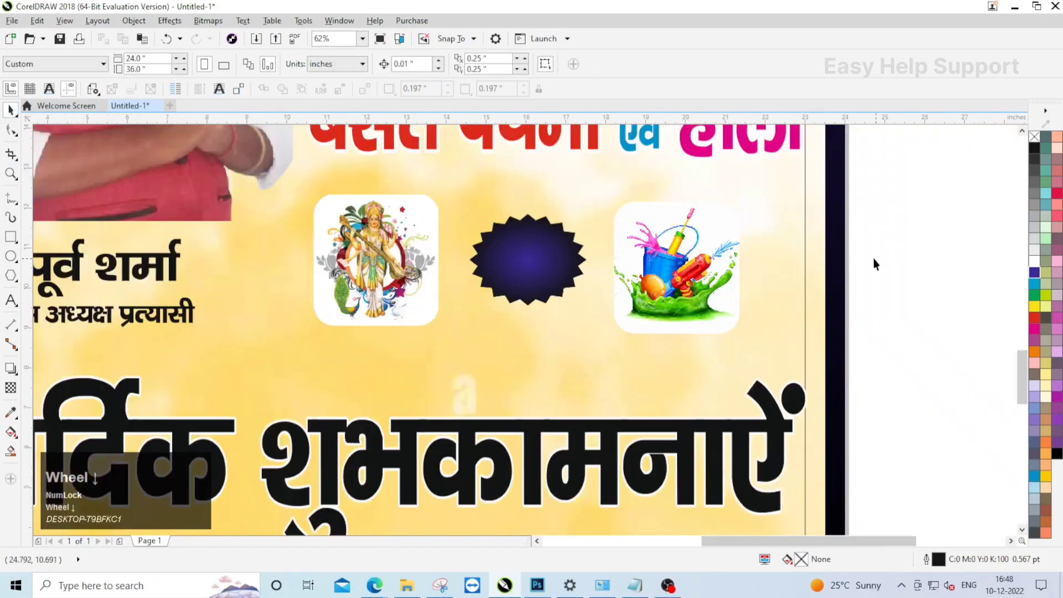
- Bring the "की" text to the front of the layer over the starburst and colour it white
left_click(526, 261)
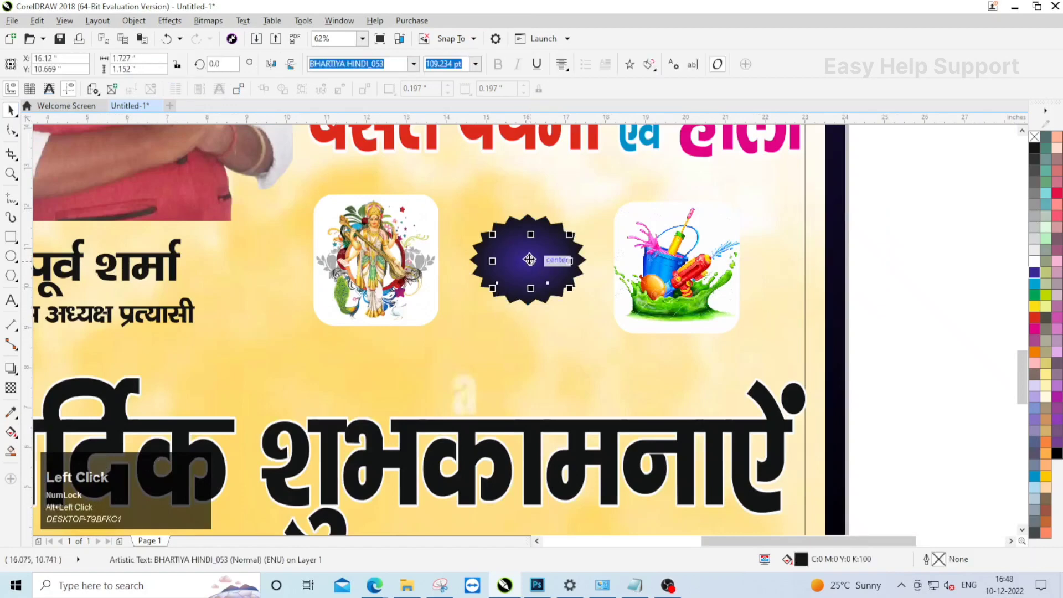
right_click(529, 242)
left_click(594, 448)
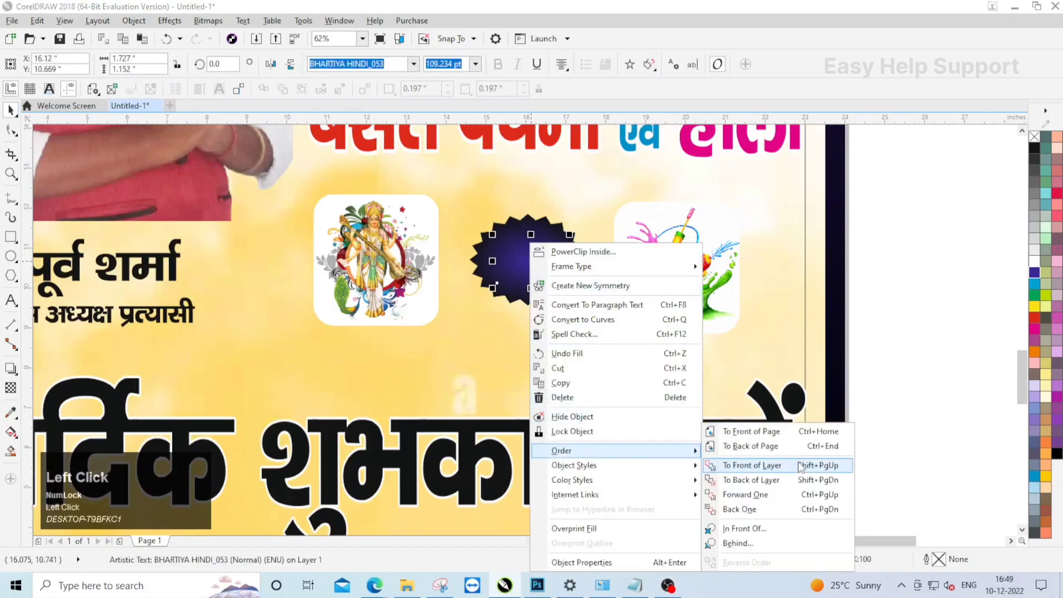
left_click(756, 463)
scroll(539, 257, "up", 2)
left_click(539, 256)
left_click(1034, 261)
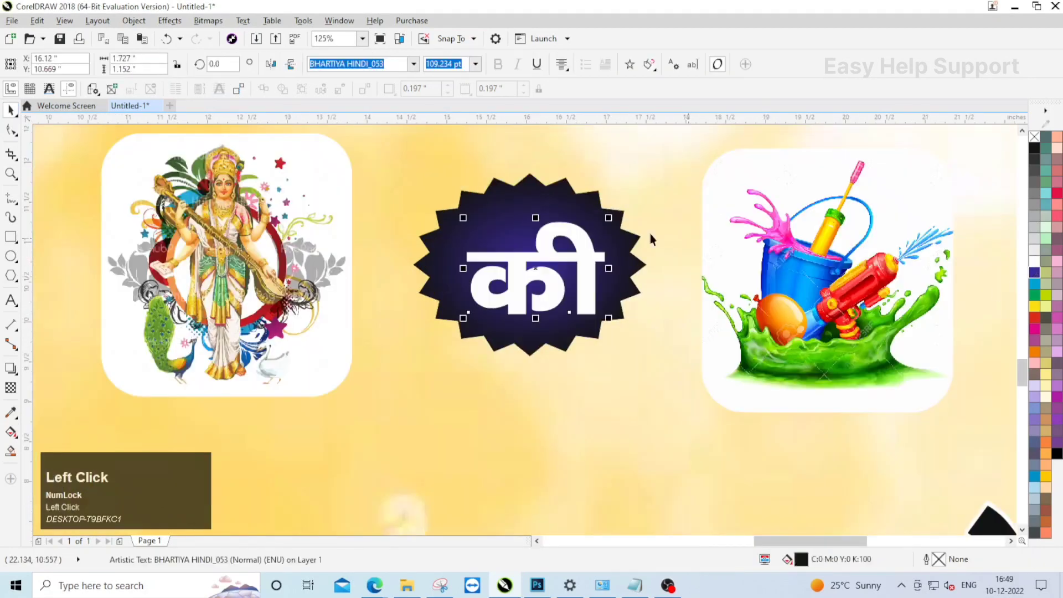
- Draw a rectangle around the candidate's name and designation below the portrait, about 7.34 inches wide and 2.86 inches tall
scroll(649, 233, "down", 2)
left_click(493, 319)
left_click_drag(493, 319, 505, 303)
scroll(481, 357, "down", 1)
scroll(394, 264, "up", 1)
left_click_drag(241, 269, 451, 344)
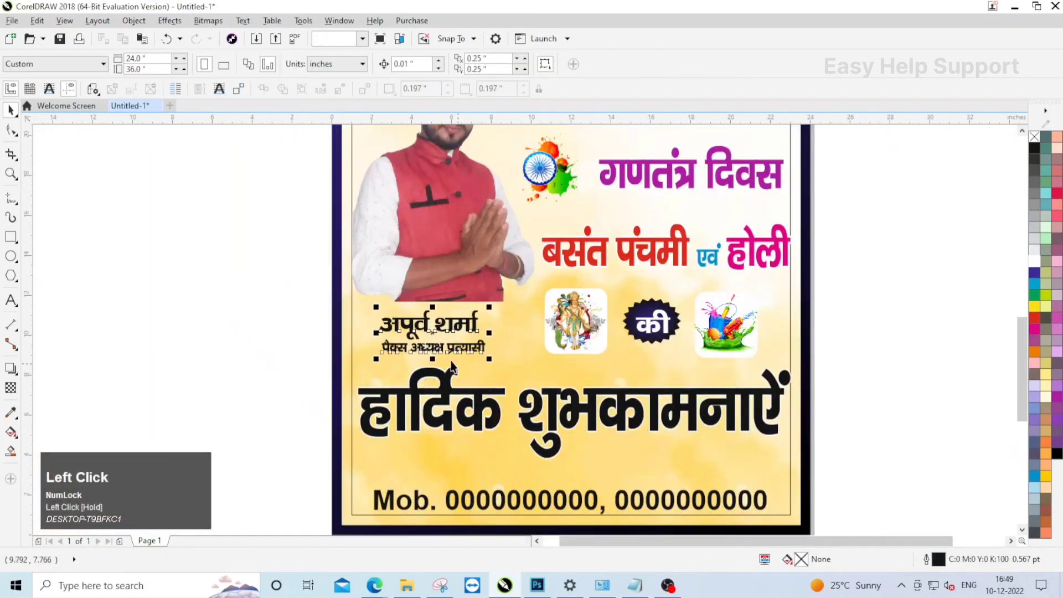
scroll(450, 360, "up", 1)
left_click(522, 292)
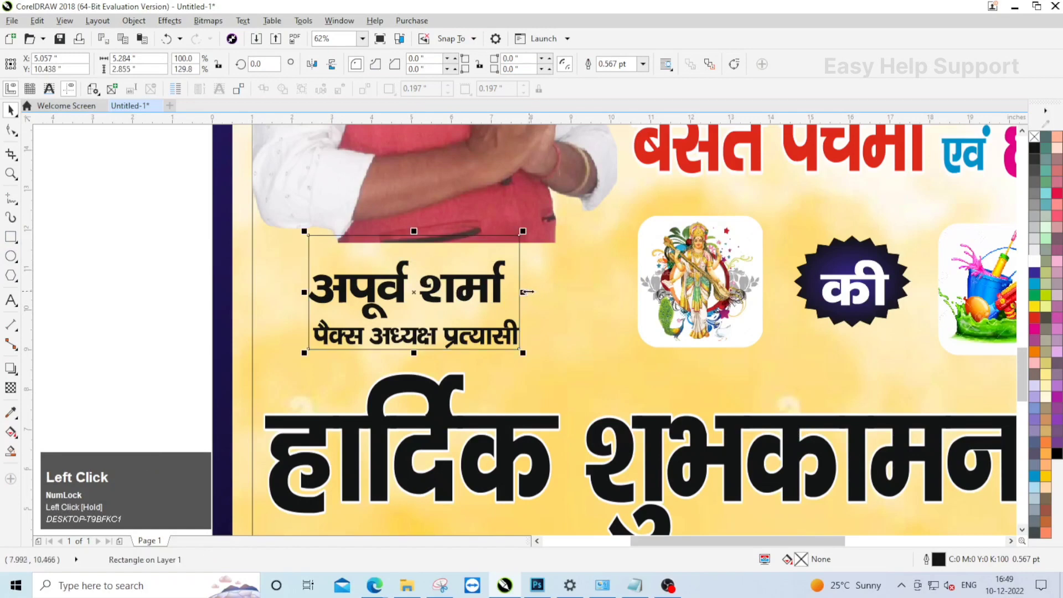
left_click_drag(523, 292, 564, 292)
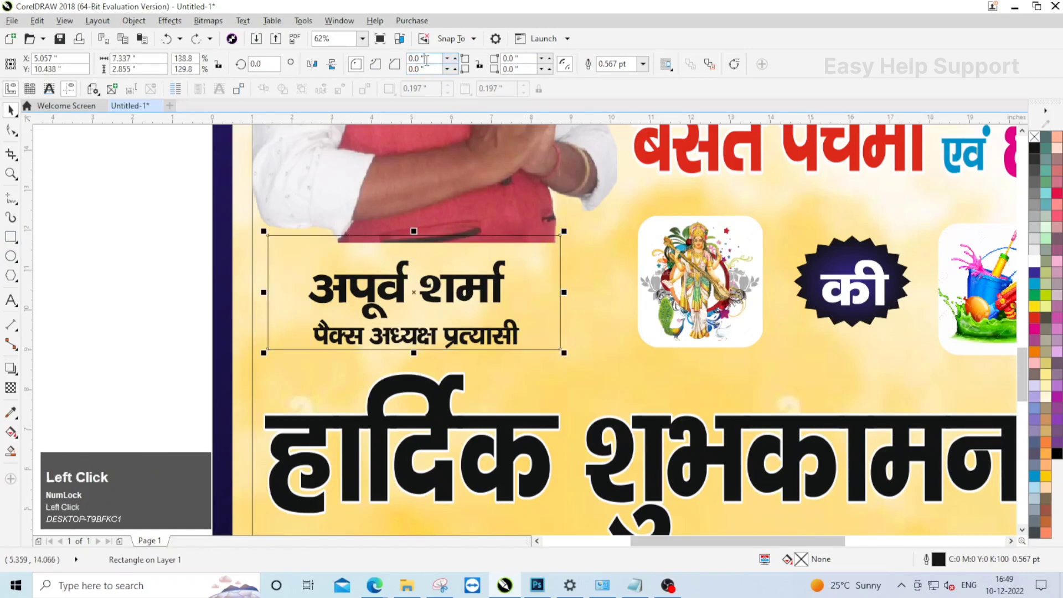
- Round the rectangle's upper-left and lower-right corners with a 1.5 inch radius
left_click(527, 68)
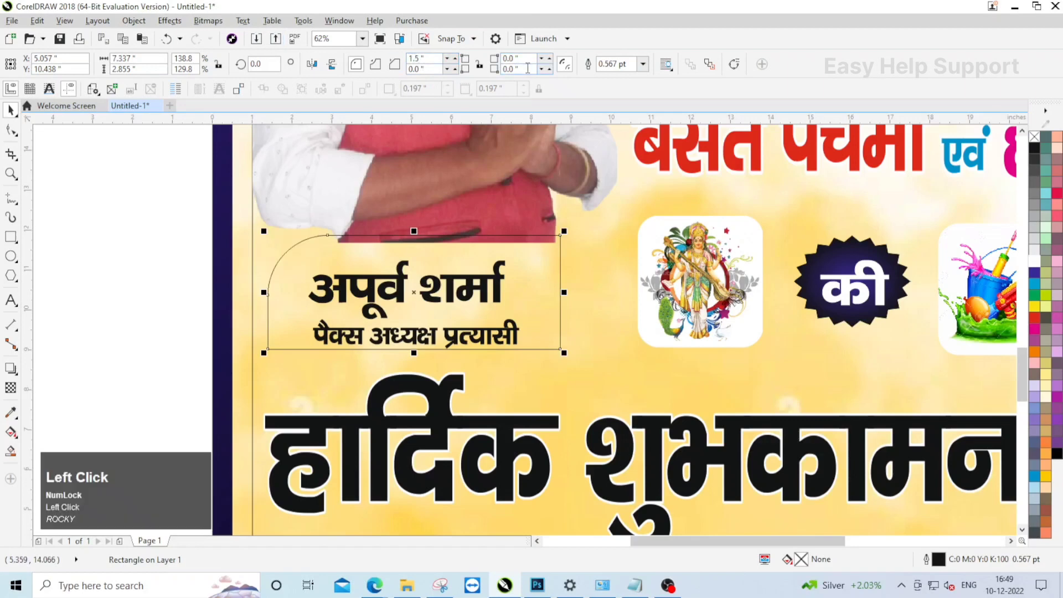
type("1.5")
key("Return")
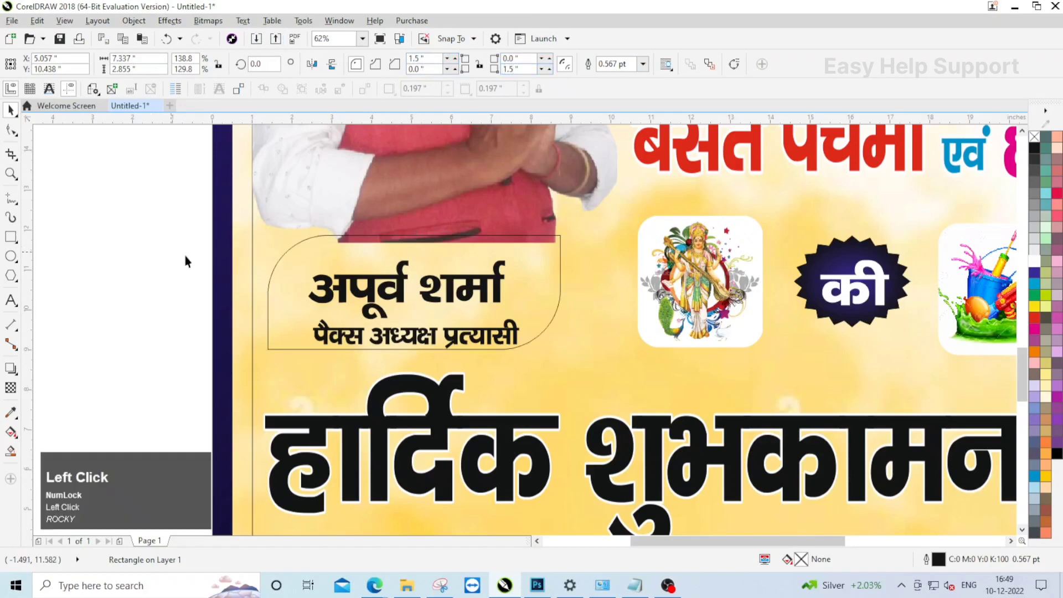
- Fill the rounded rectangle with a linear gradient from cyan to a darker blue and remove its outline
left_click(11, 432)
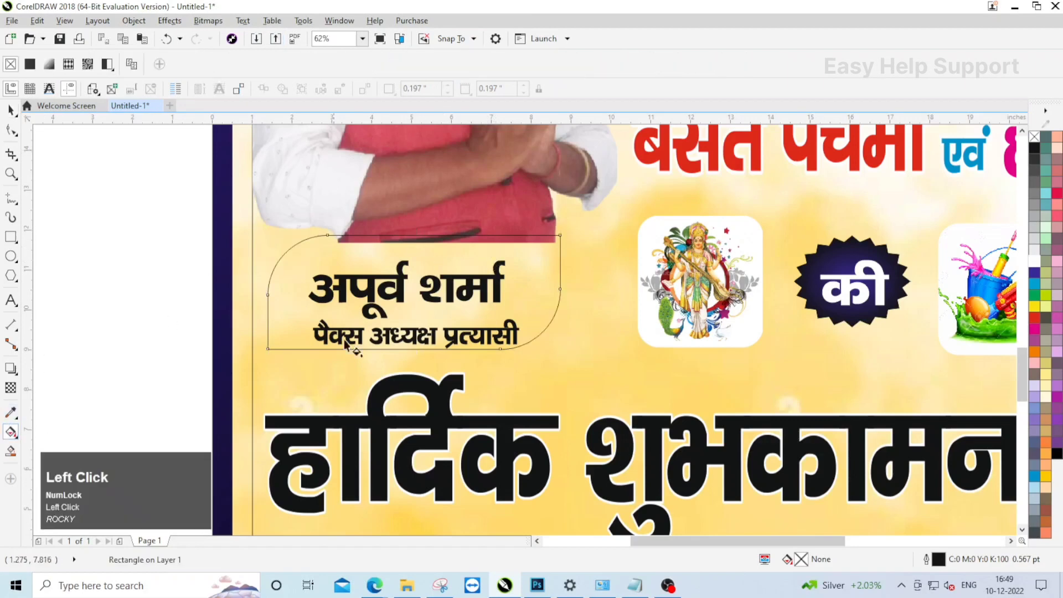
left_click(50, 65)
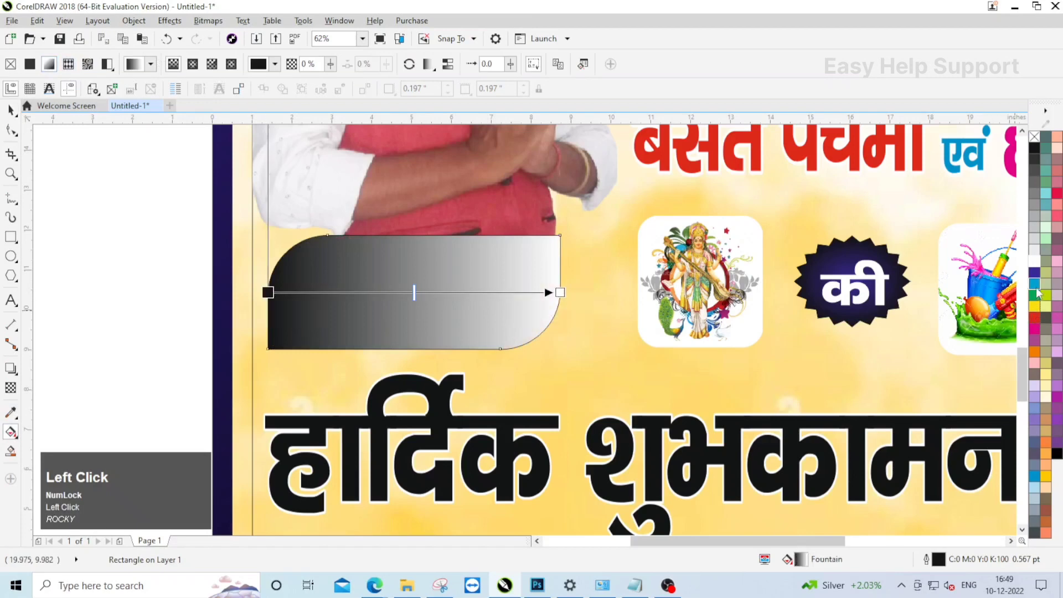
left_click(1033, 284)
left_click(1034, 285)
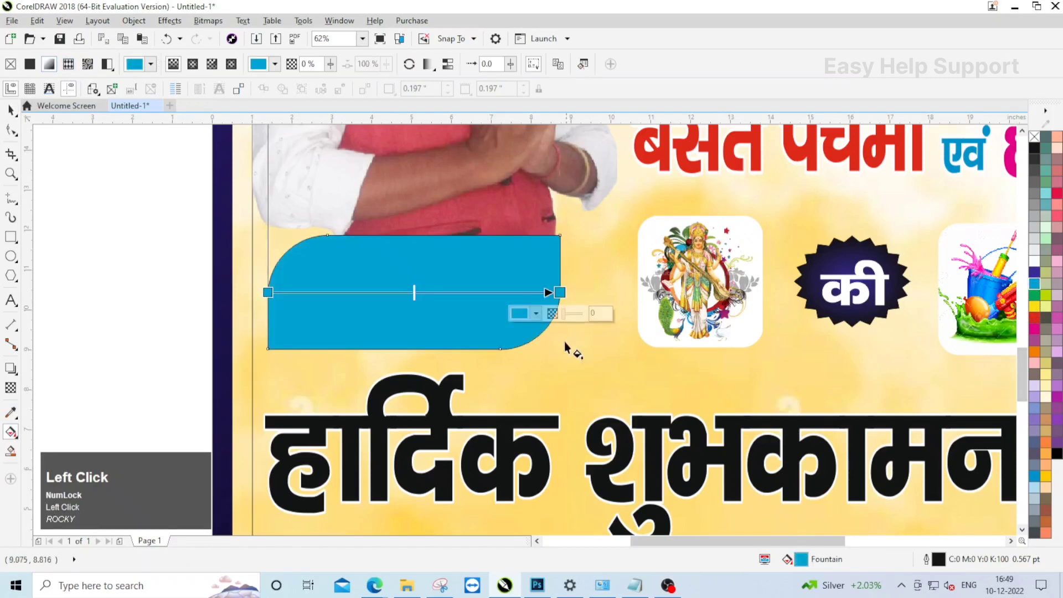
left_click(533, 314)
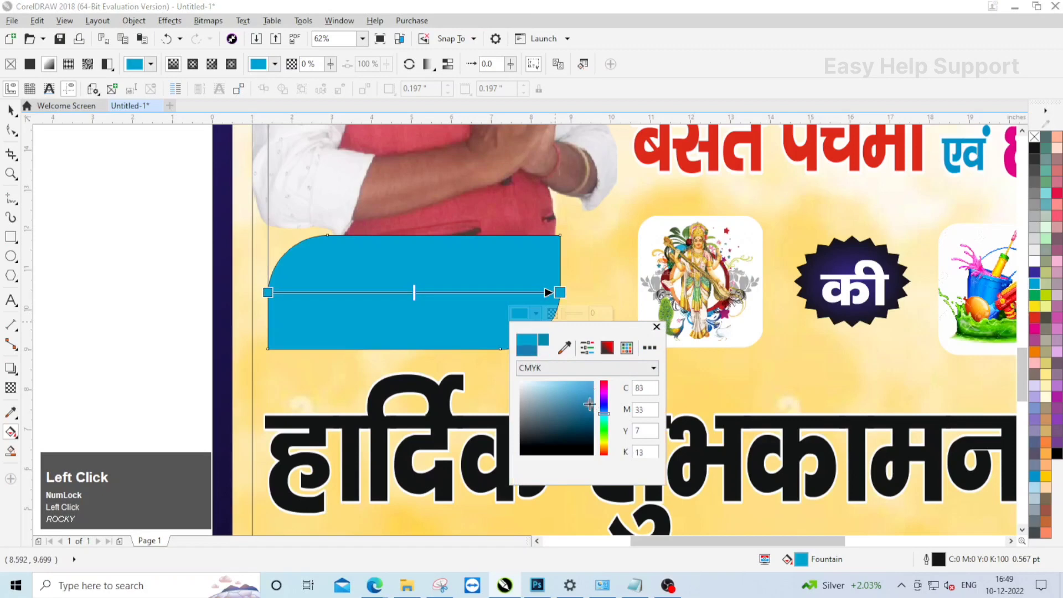
left_click_drag(590, 404, 590, 411)
left_click(11, 112)
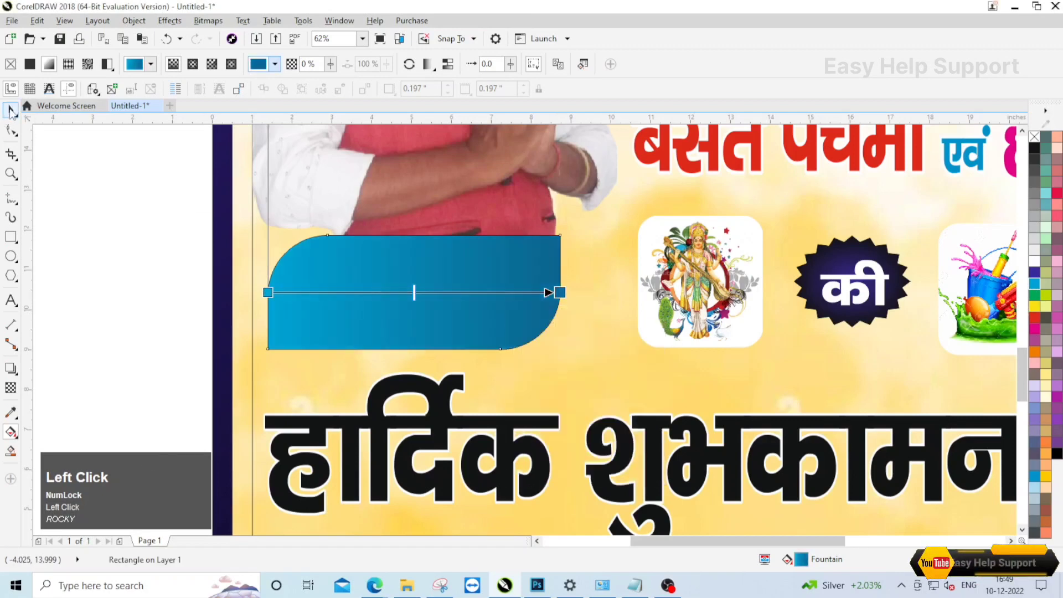
right_click(1034, 137)
- Duplicate the blue shape, widen the copy to about 7.97 inches, colour it dark grey and place it one level behind
left_click(357, 260)
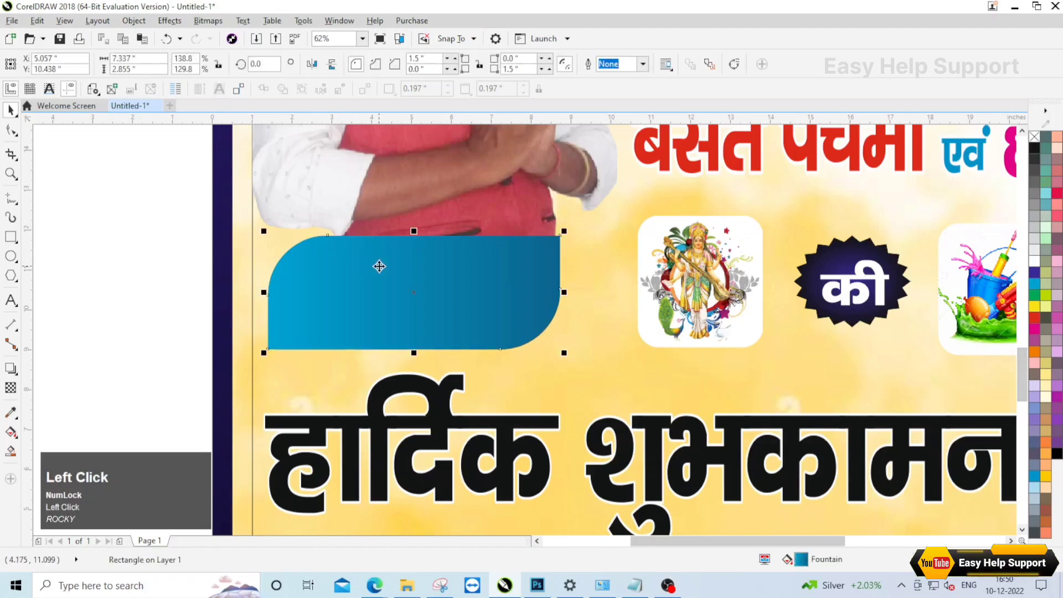
left_click_drag(564, 293, 576, 293)
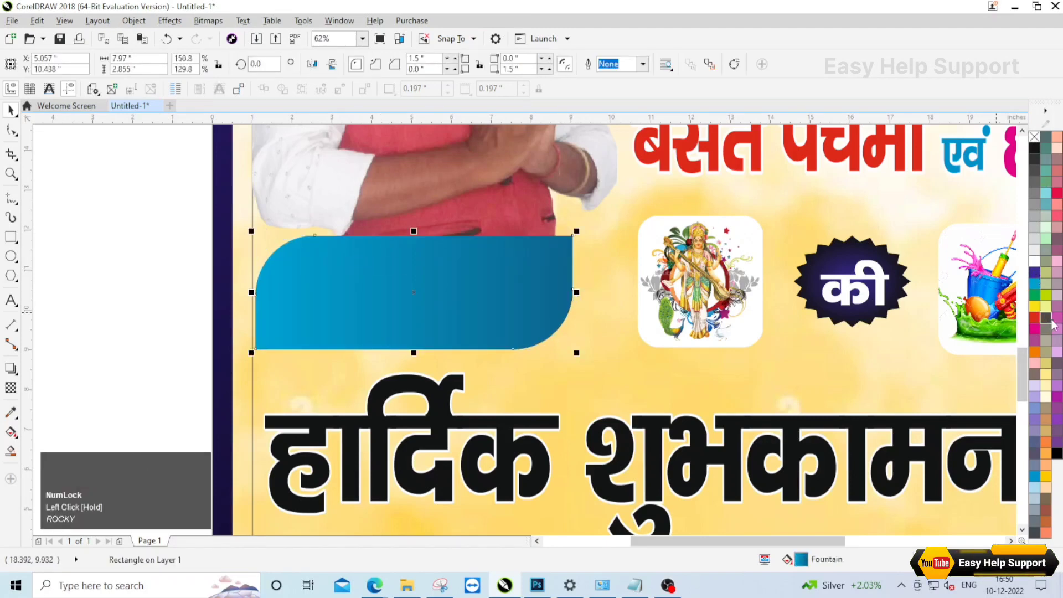
left_click(1050, 320)
right_click(507, 288)
left_click(570, 421)
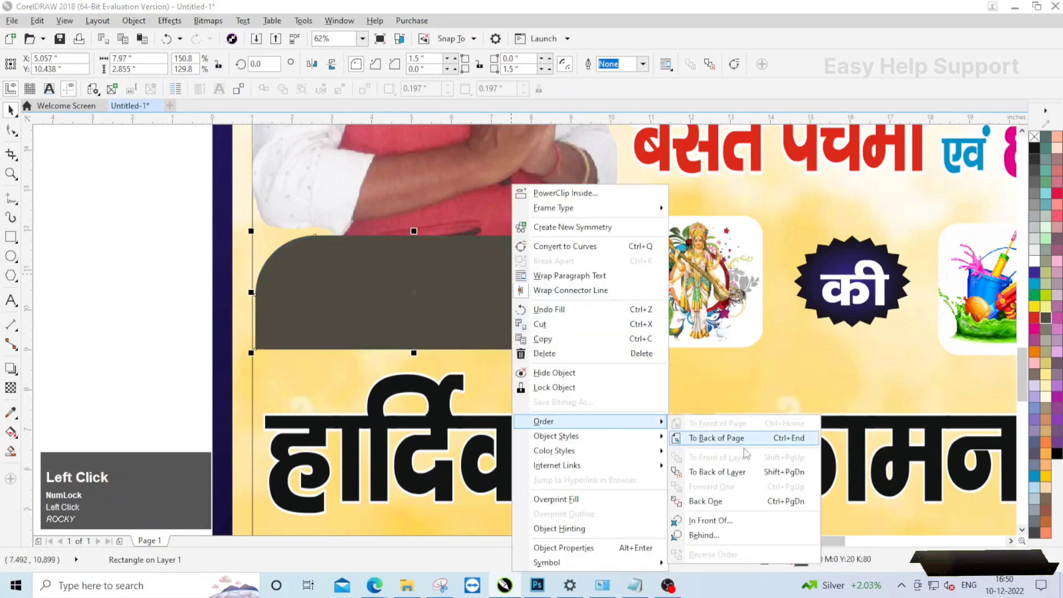
left_click(769, 501)
- Bring the hidden name and designation texts to the front of the layer above the blue shape
left_click_drag(129, 200, 553, 375)
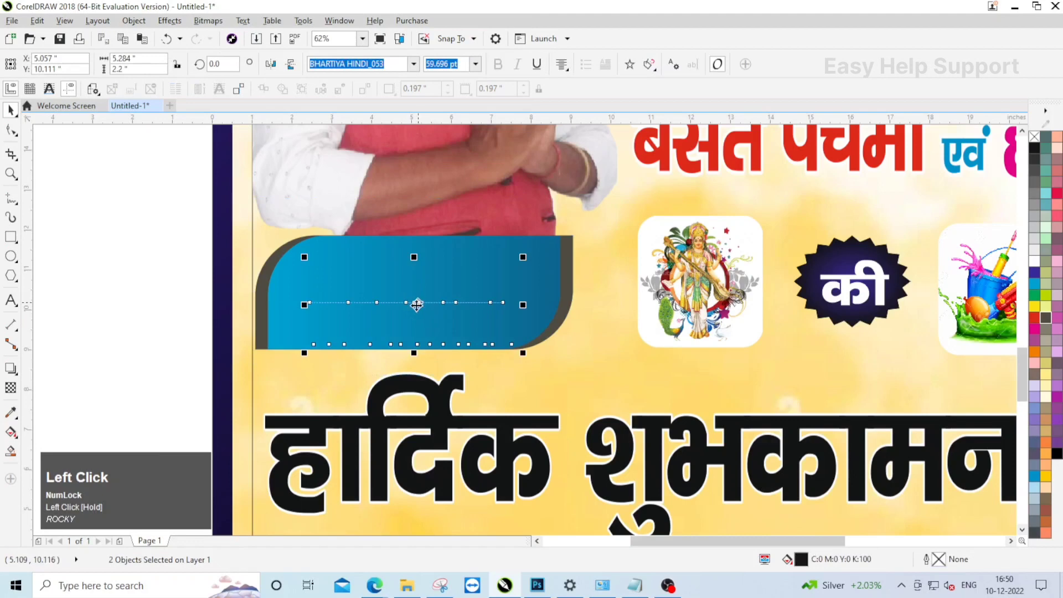
right_click(416, 304)
left_click(450, 434)
left_click(623, 465)
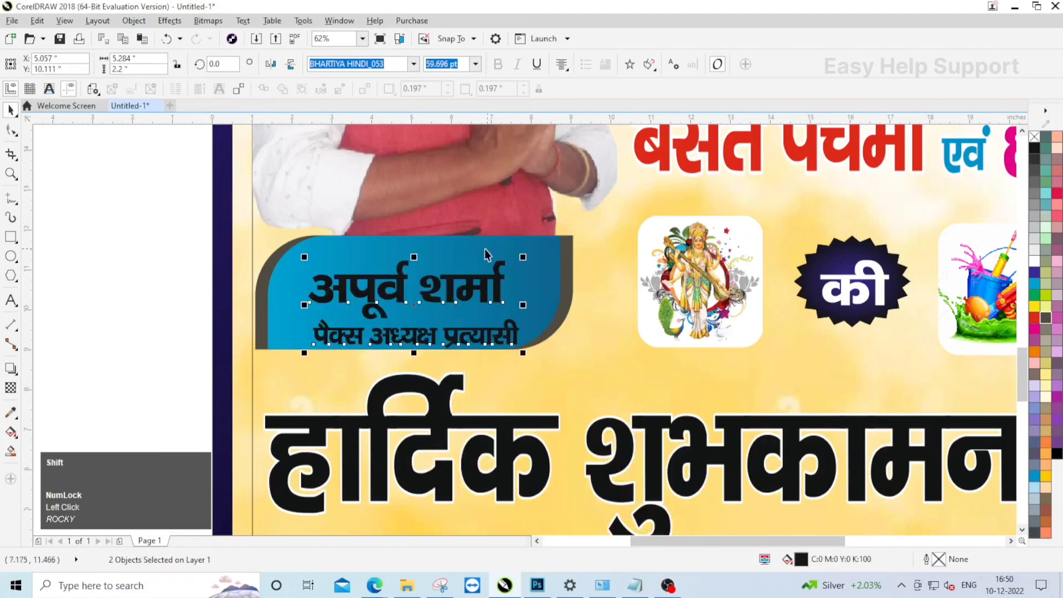
- Centre the name and designation on each other, group them and centre the group on the blue shape
key("c")
key("ctrl+g")
left_click(535, 283, "shift")
key("c")
key("e")
- Ungroup the two text lines, then colour the name yellow and the designation white
left_click(246, 293)
left_click(480, 322)
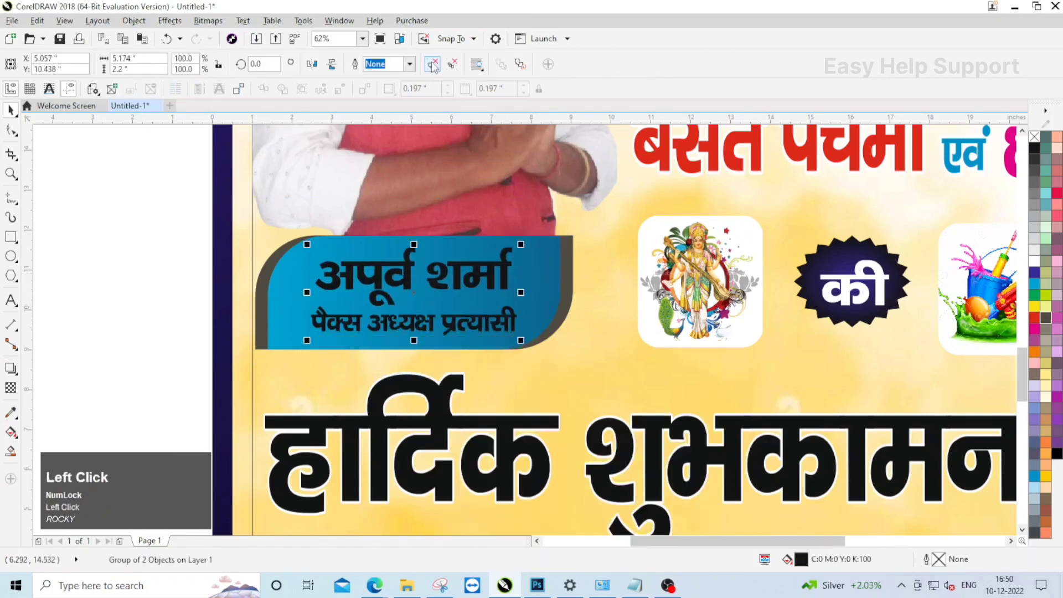
key("Escape")
left_click(386, 282)
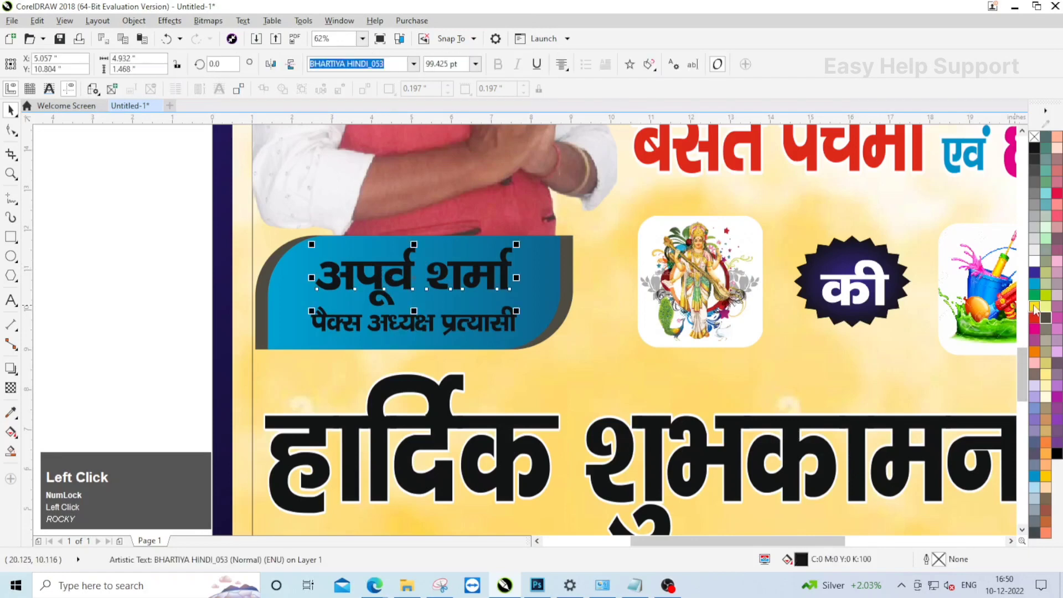
left_click(1033, 306)
left_click(460, 318)
left_click(1033, 259)
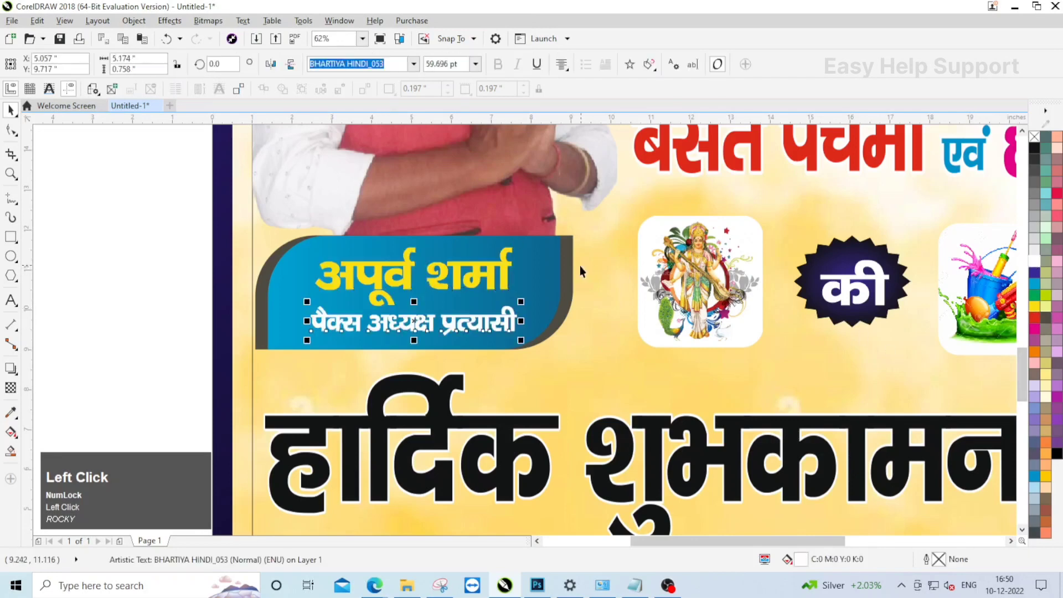
- Recolour the dark grey shape behind the blue name plate to the muted red #CD4D5F
left_click(570, 260)
scroll(277, 264, "down", 2)
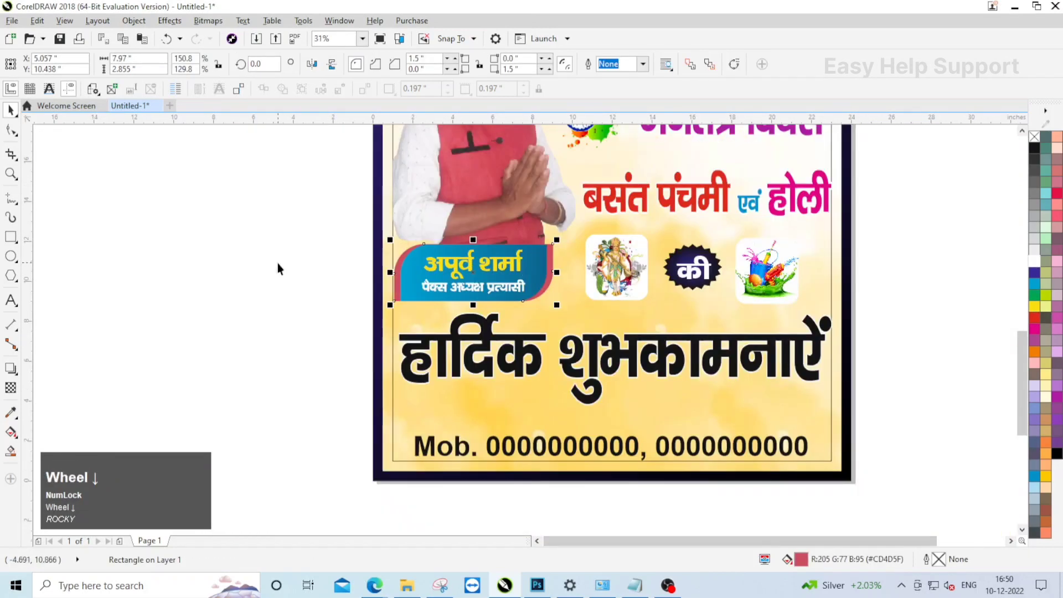
scroll(527, 234, "up", 2)
scroll(523, 269, "down", 2)
- Stretch the "हार्दिक शुभकामनाऐं" heading downward to about 4.69 inches tall
left_click(510, 326)
scroll(511, 332, "up", 2)
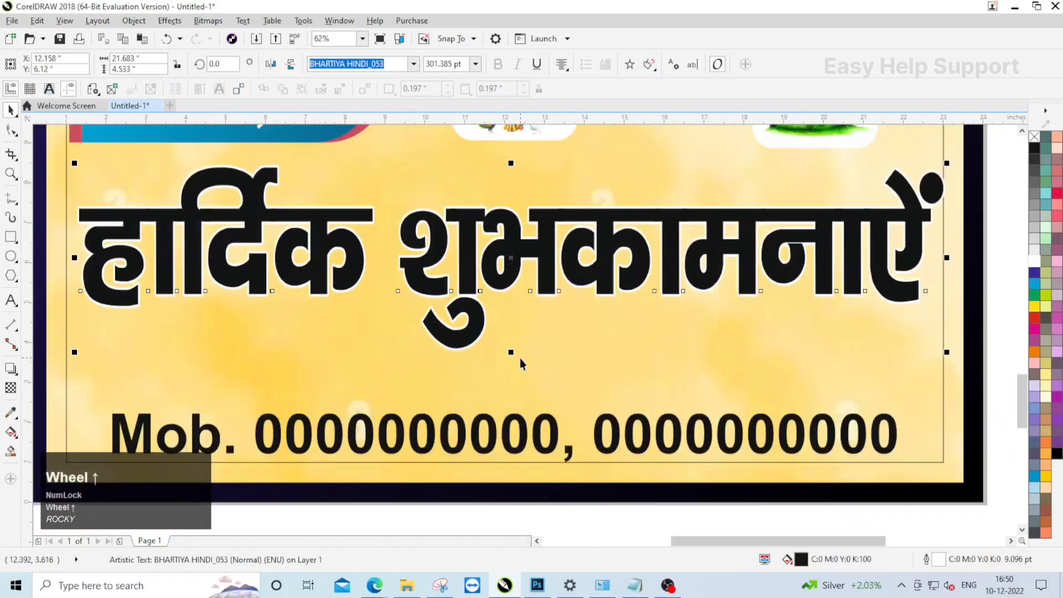
left_click(507, 360)
scroll(592, 379, "down", 2)
- Draw a 23 inch wide rectangle across the bottom of the poster, inside the border and over the mobile number line
left_click(595, 399)
scroll(527, 414, "down", 1)
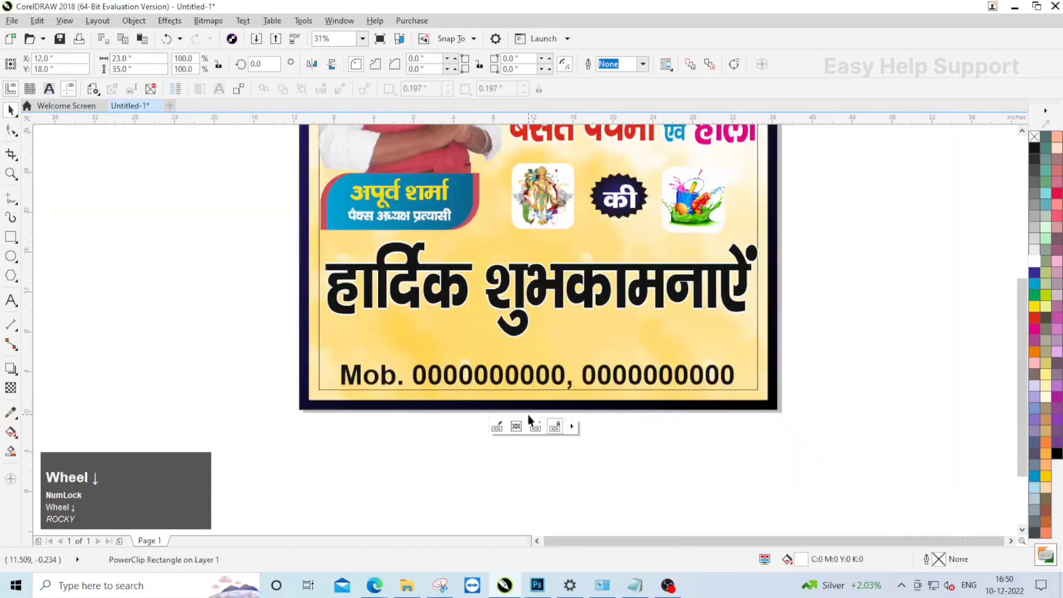
left_click(554, 446)
scroll(555, 442, "up", 1)
left_click(555, 442)
left_click(11, 237)
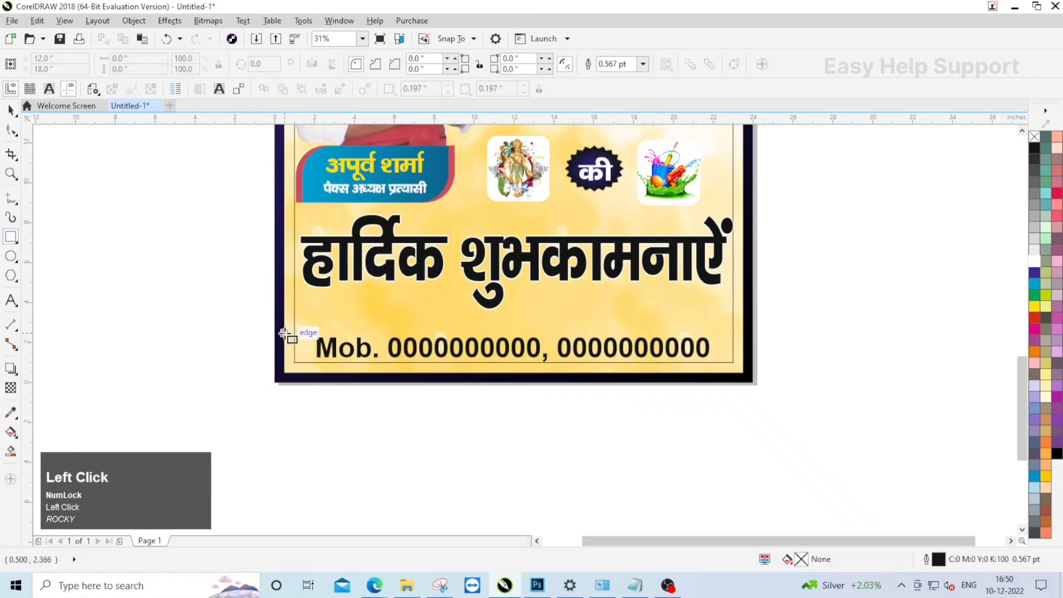
mouse_move(283, 323)
left_mouse_down()
mouse_move(629, 375)
mouse_move(746, 376)
left_mouse_up()
key("space")
scroll(518, 338, "up", 1)
- Reduce the bottom rectangle's height to about 2.25 inches, and give it a golden yellow fill with no outline
left_click_drag(506, 304, 506, 314)
scroll(501, 294, "down", 1)
left_click(1043, 477)
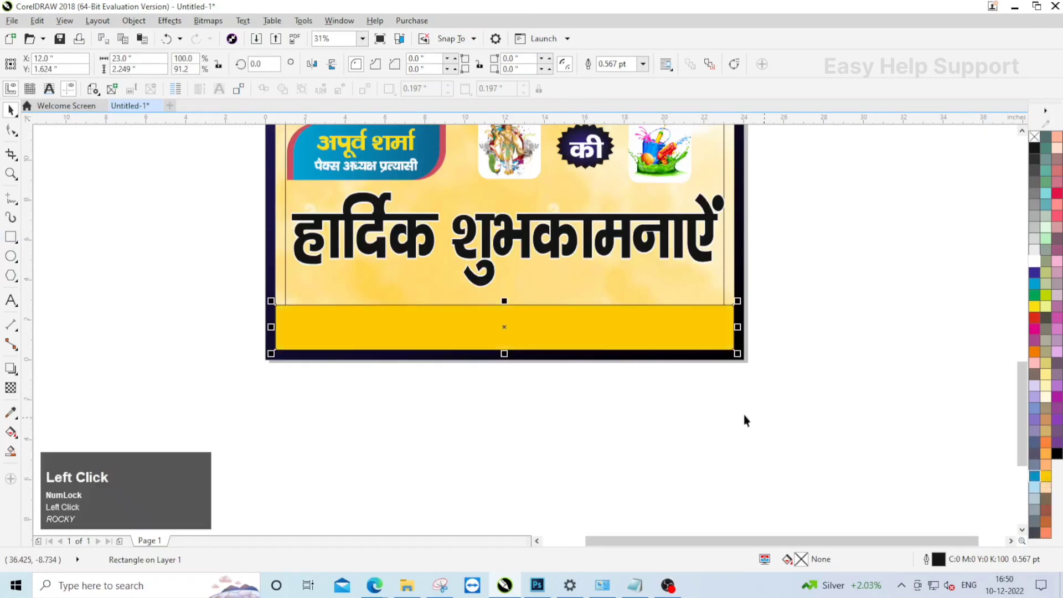
right_click(1034, 137)
- Bring the mobile number text to the front of the layer above the yellow band
left_click_drag(797, 380, 278, 296)
right_click(504, 327)
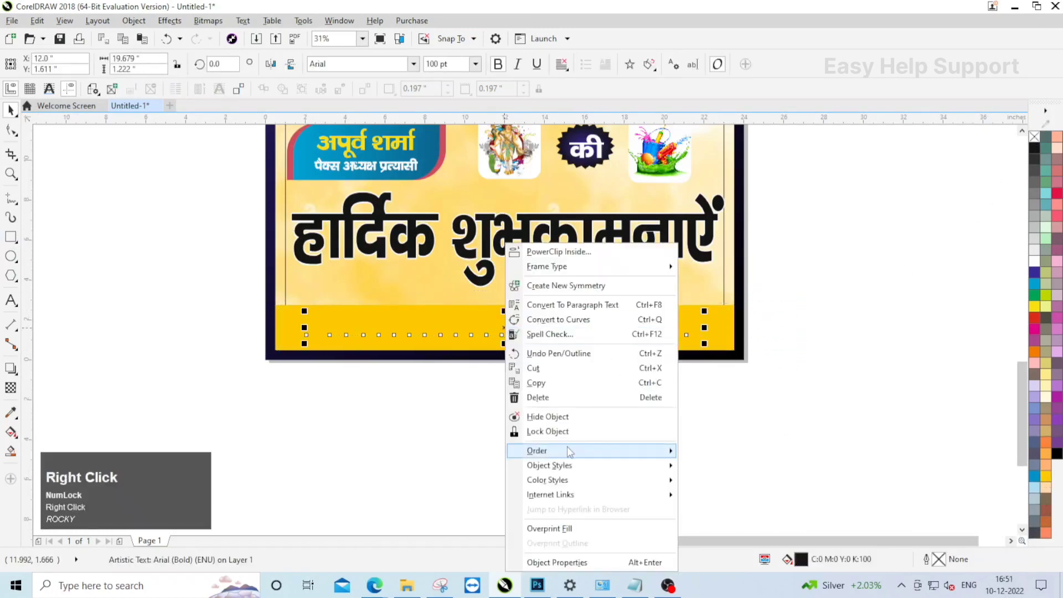
mouse_move(569, 452)
left_click(785, 473)
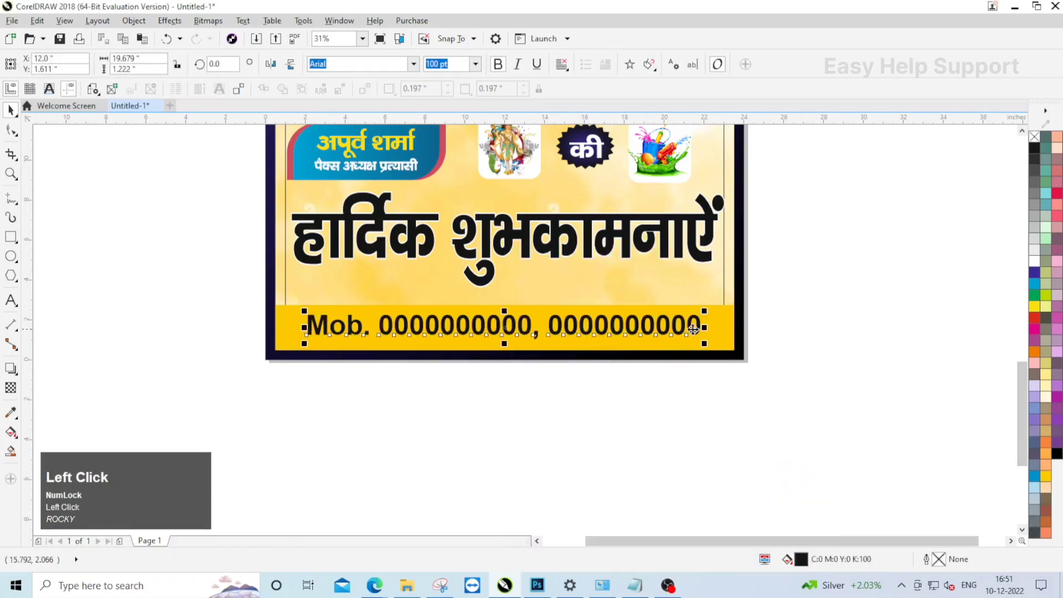
- Centre the mobile number text on the yellow band and colour it red
left_click(725, 321, "shift")
left_click(561, 326)
left_click(1034, 324)
- Apply an Envelope to the "हार्दिक शुभकामनाऐं" heading, bending its top and bottom middles inward until it is about 3.94 inches tall
left_click(514, 204)
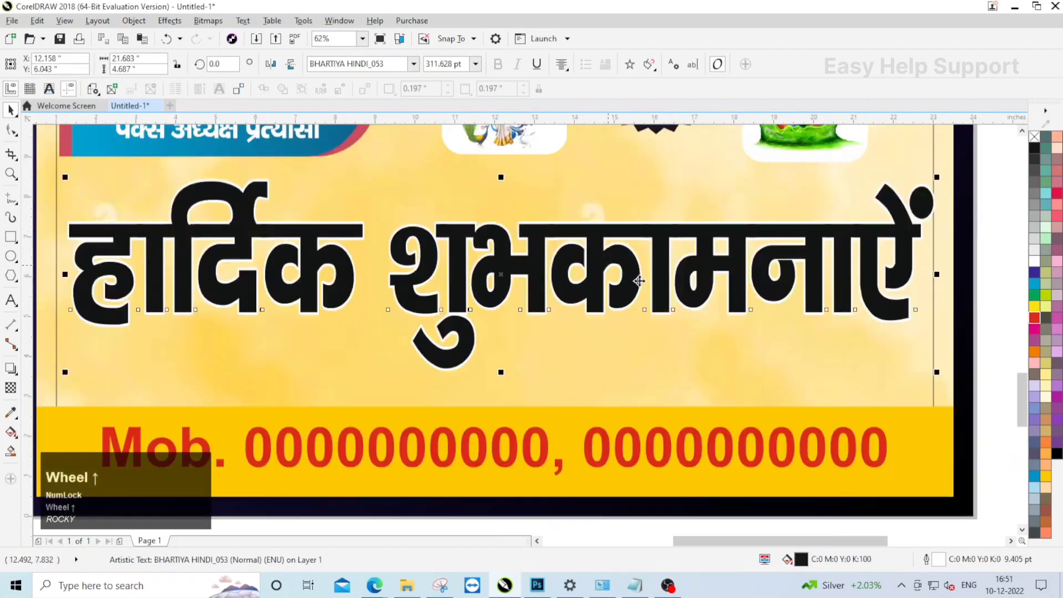
scroll(514, 204, "up", 2)
left_click(16, 371)
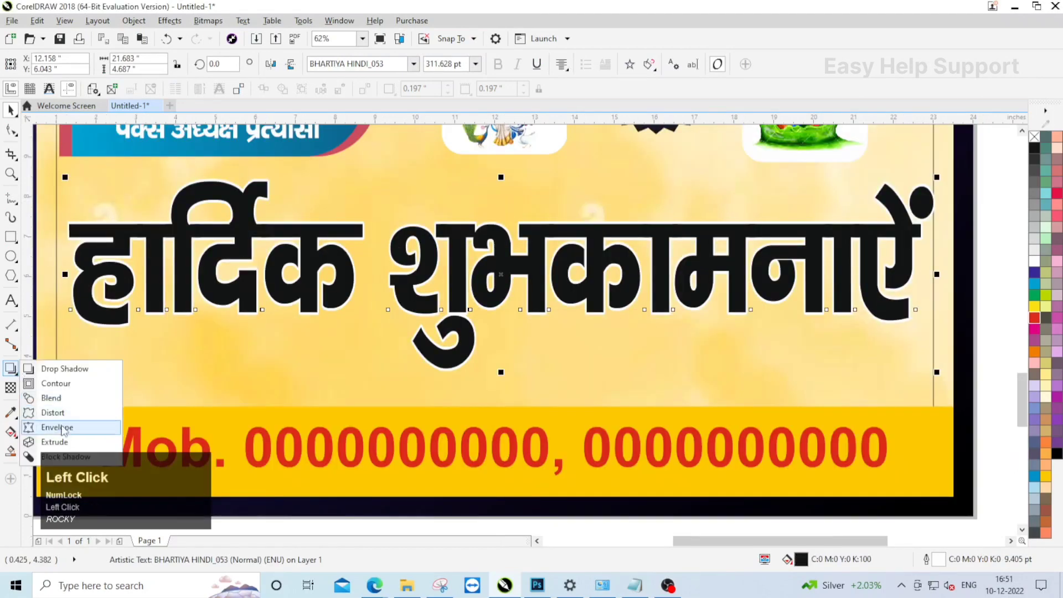
left_click(55, 427)
left_click_drag(501, 183, 500, 199)
left_click_drag(500, 368, 501, 344)
left_click(11, 110)
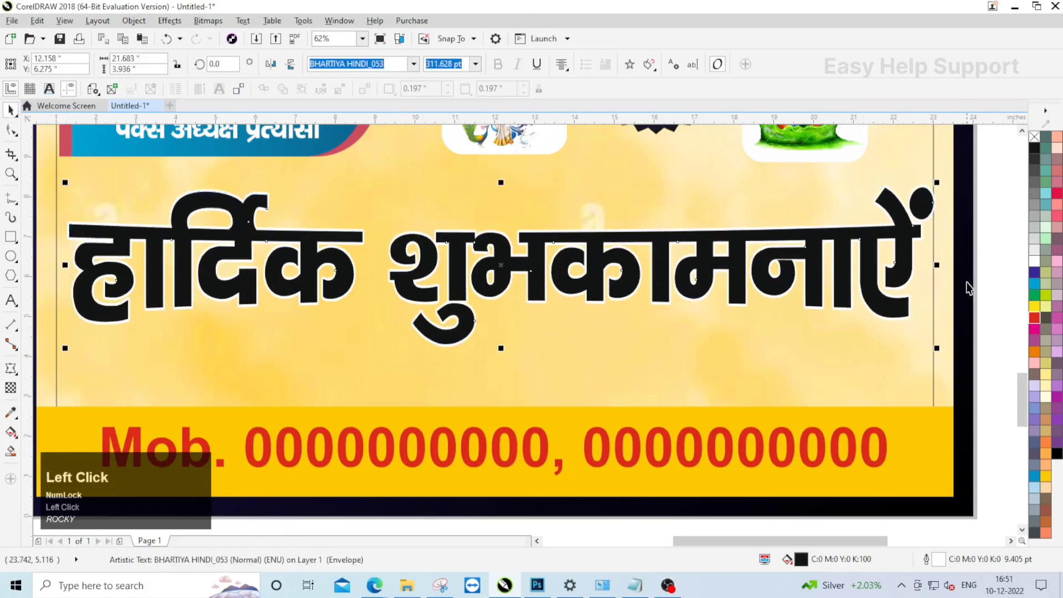
- Remove the "हार्दिक शुभकामनाऐं" heading's outline and extrude it downward, with the vanishing point centred about 4.13 inches below it
right_click(1034, 137)
right_click(749, 234)
left_click(955, 367)
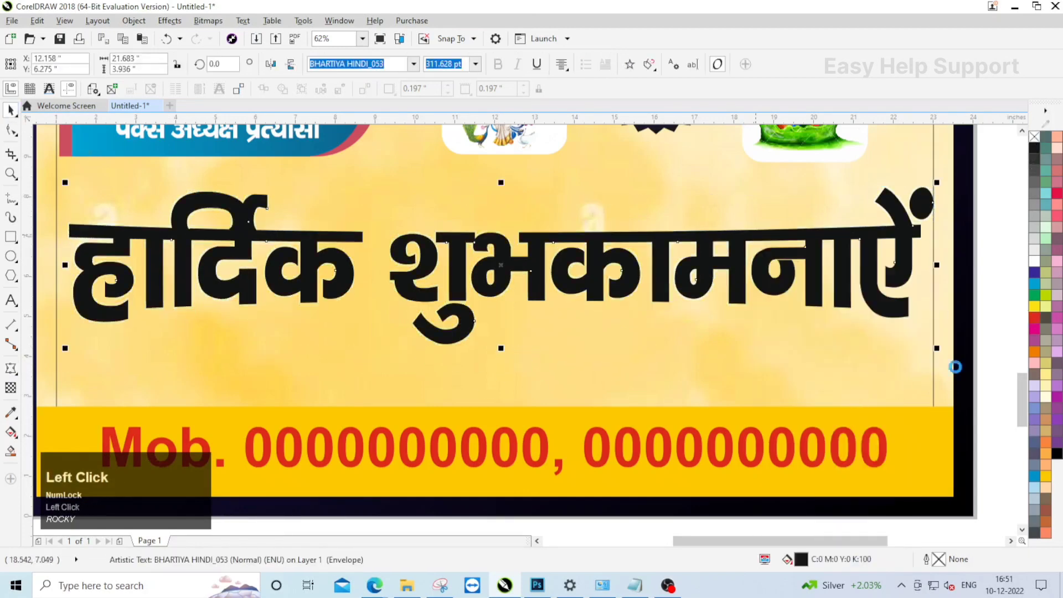
left_click(13, 373)
left_click(55, 441)
left_click_drag(500, 265, 502, 415)
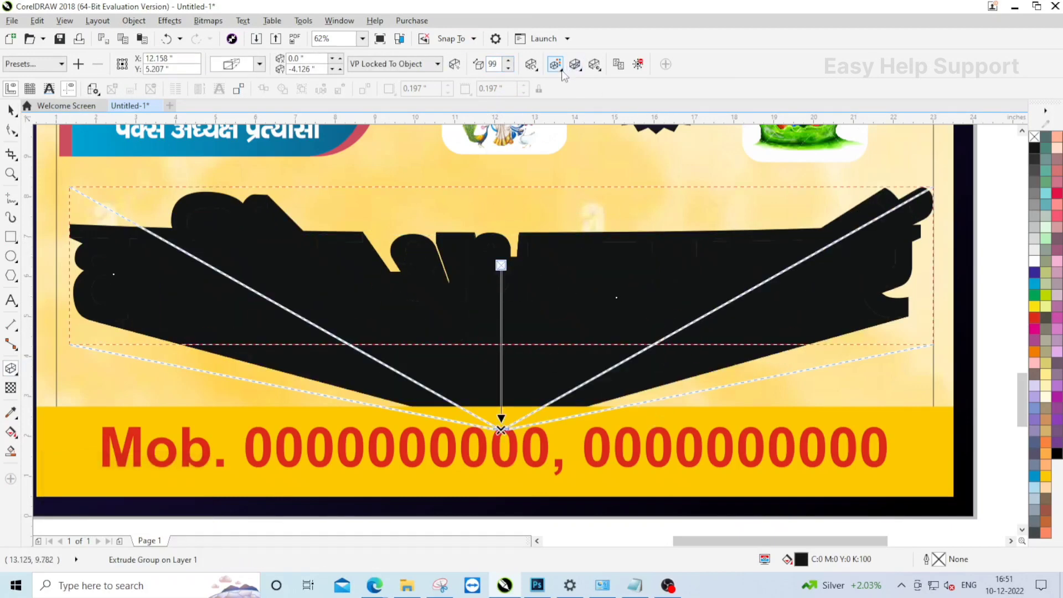
- Shade the heading's extrusion with a colour blend from white to cyan blue
left_click(556, 64)
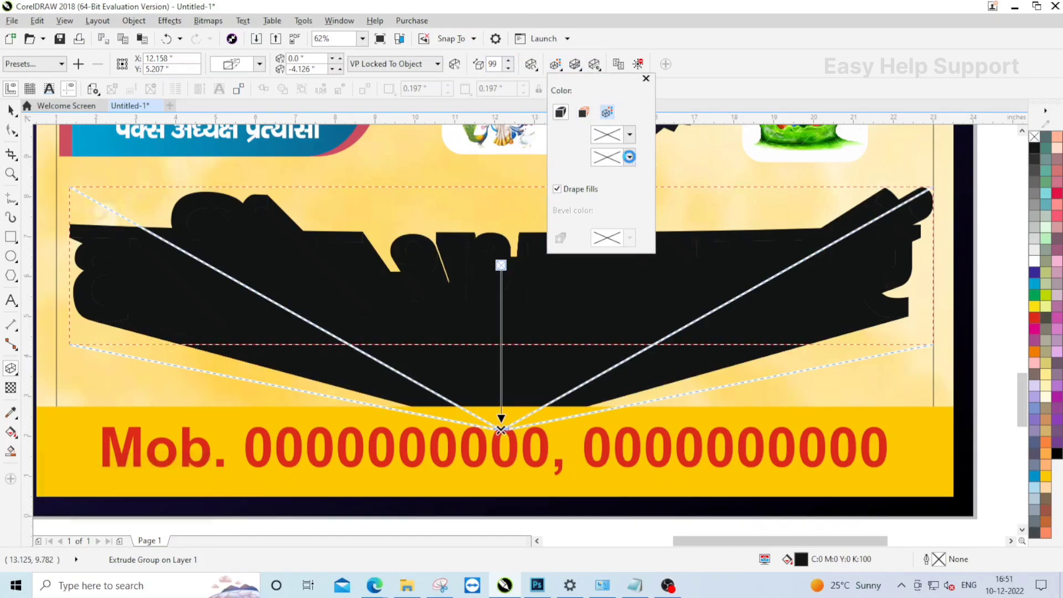
left_click(629, 156)
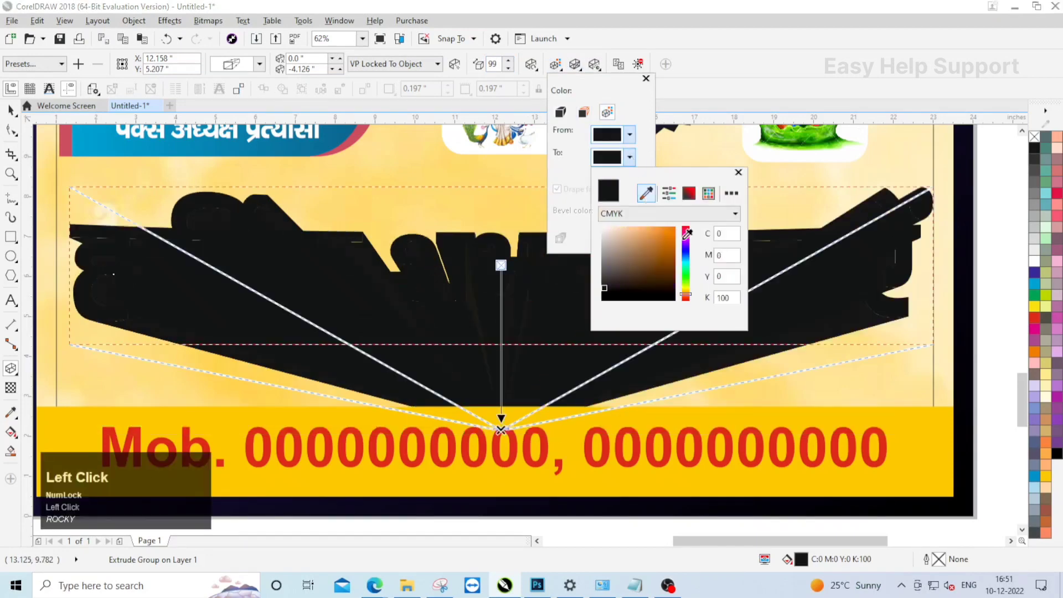
left_click(1033, 289)
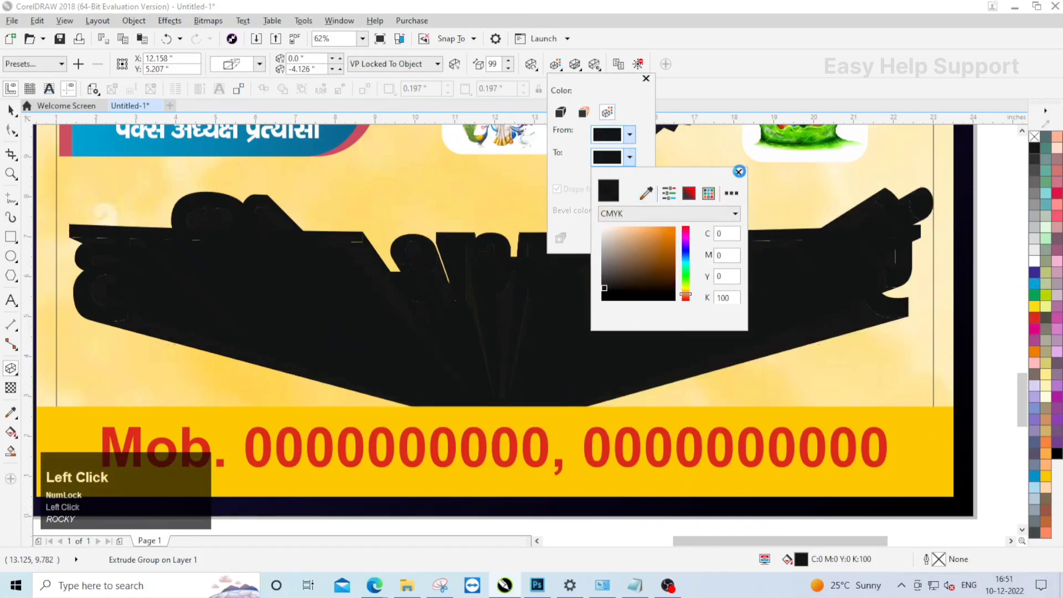
left_click(738, 172)
left_click(629, 135)
left_click(643, 218)
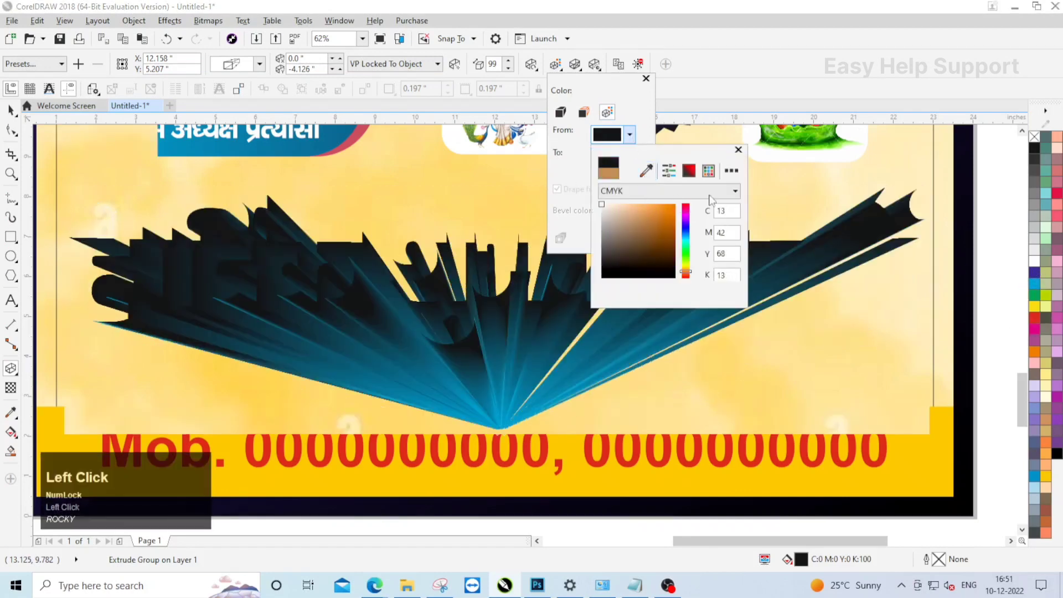
left_click(738, 149)
left_click(738, 147)
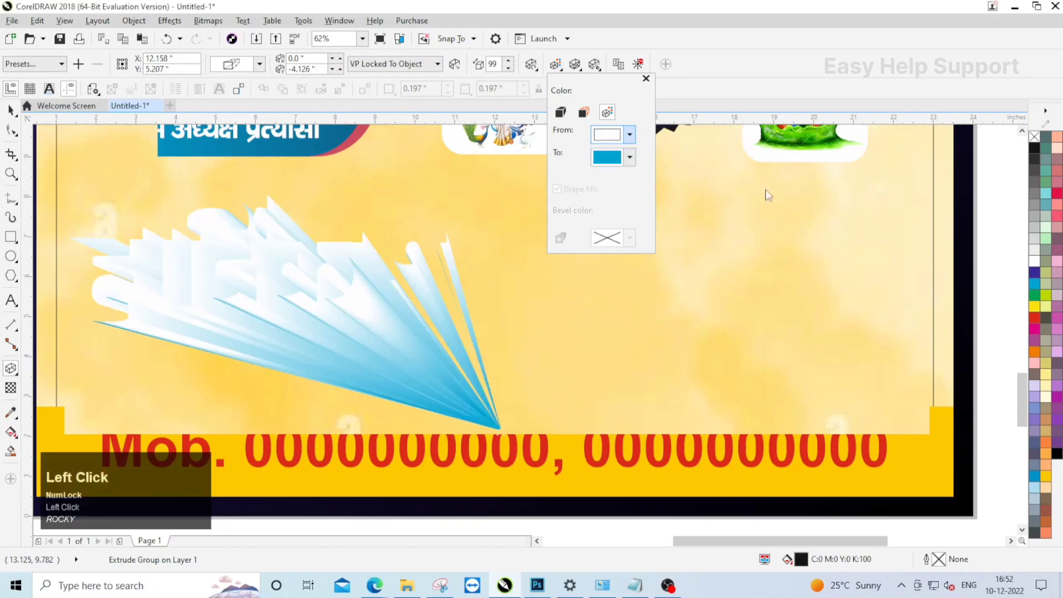
left_click(645, 78)
left_click(11, 111)
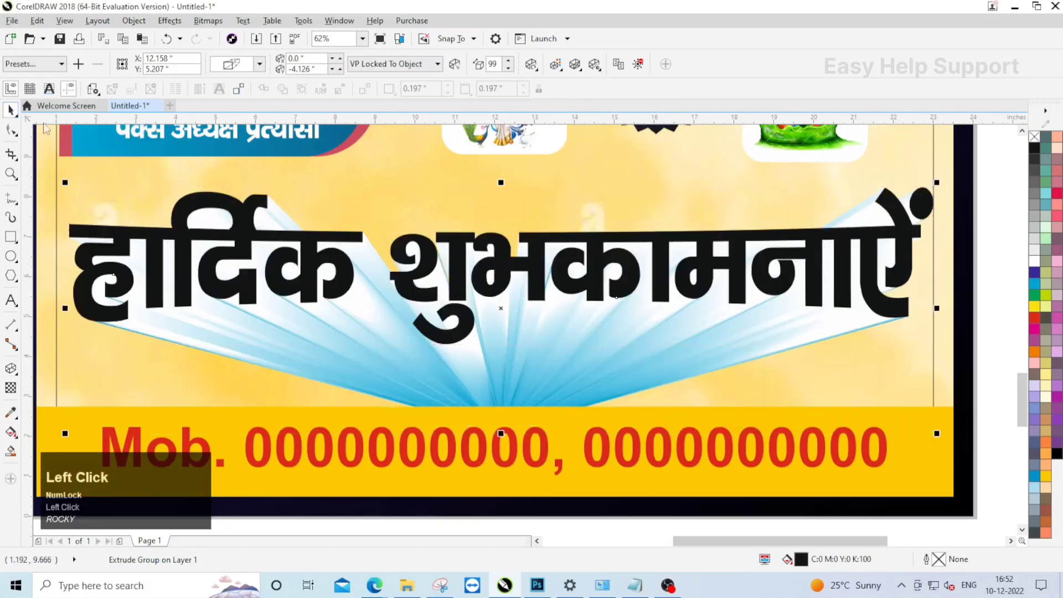
- Give the heading text a linear fountain fill running from dark blue through cyan and green to magenta
right_click(996, 275)
left_click(919, 339)
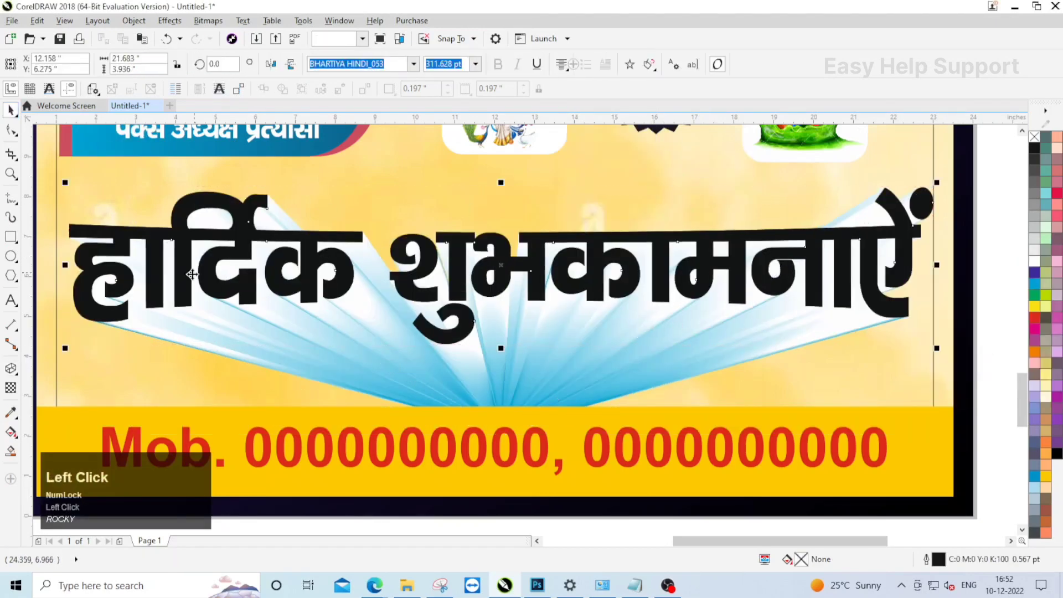
left_click(11, 431)
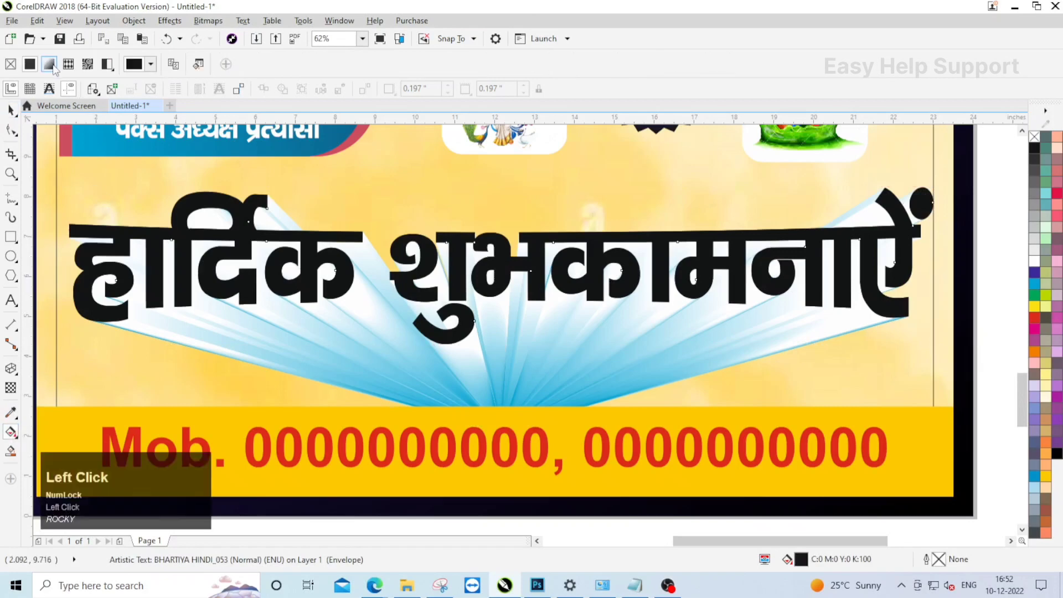
left_click_drag(317, 254, 822, 296)
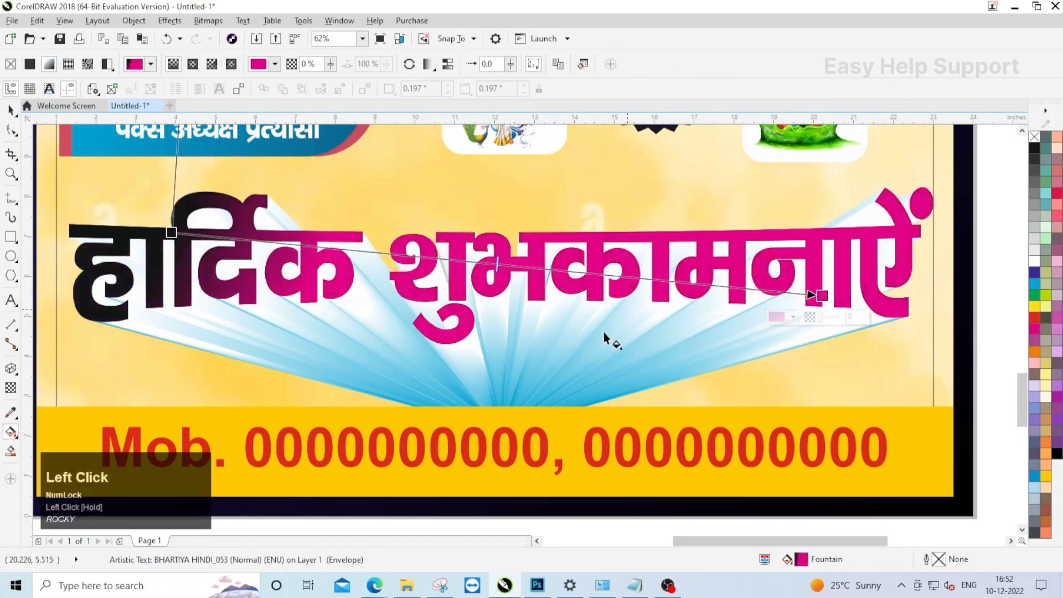
left_click(172, 233)
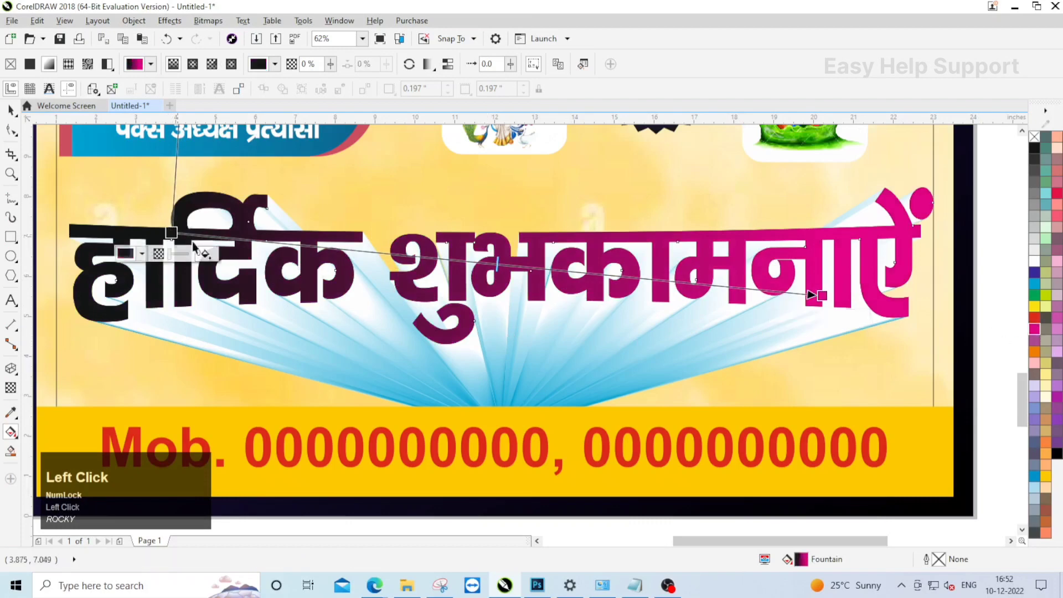
double_click(615, 275)
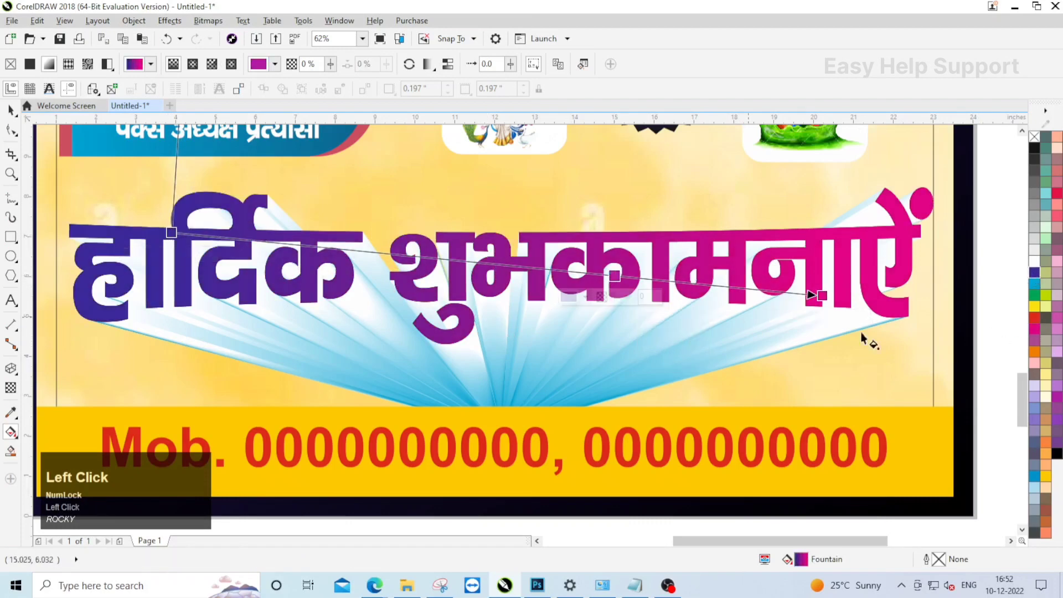
double_click(416, 256)
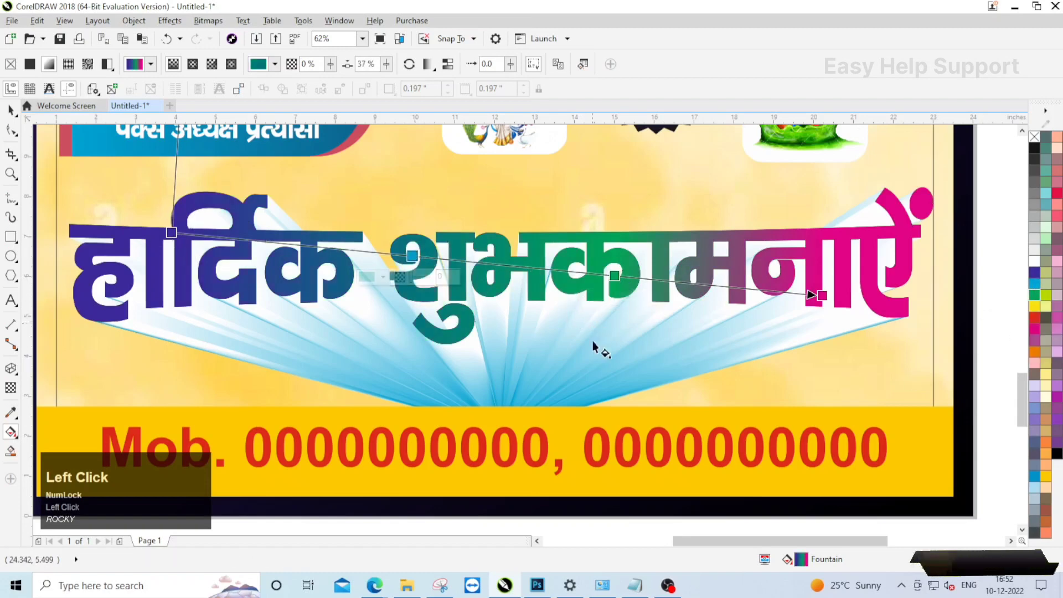
- Add a 24 pt white outline to the gradient-filled heading
key("space")
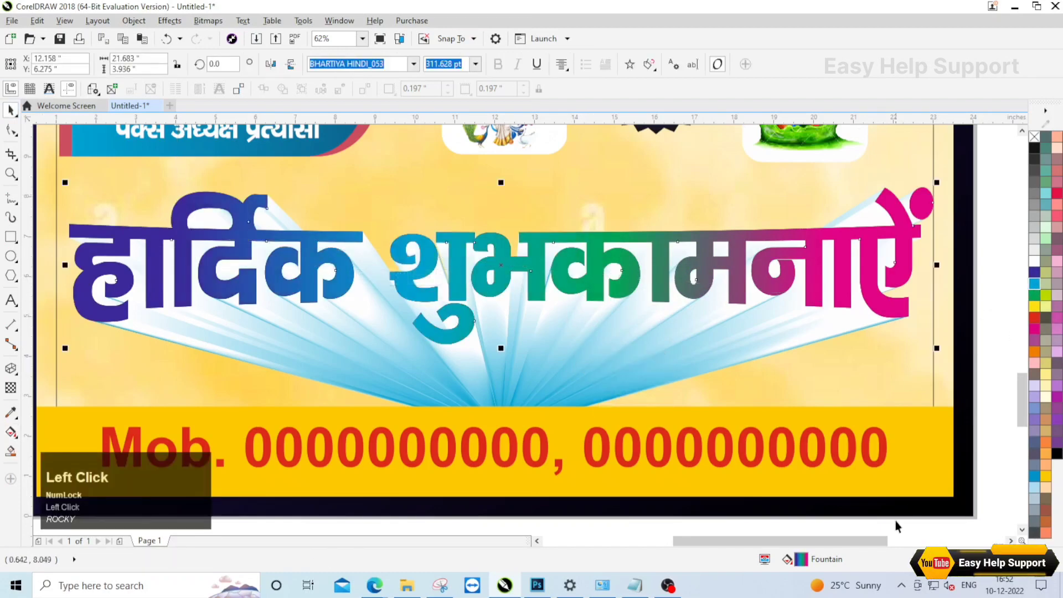
key("F12")
left_click(446, 202)
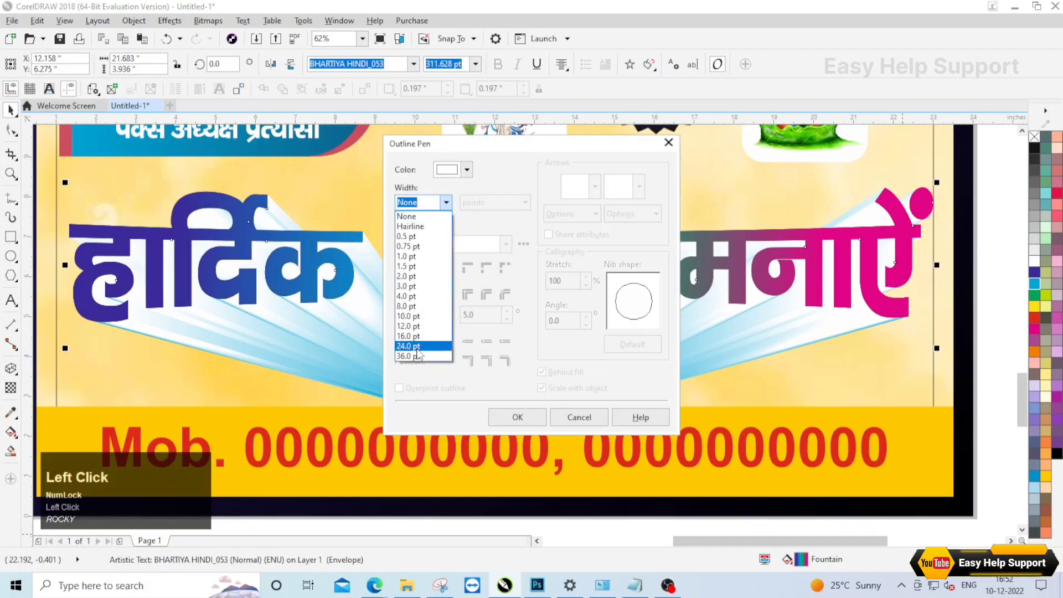
left_click(416, 348)
left_click(523, 419)
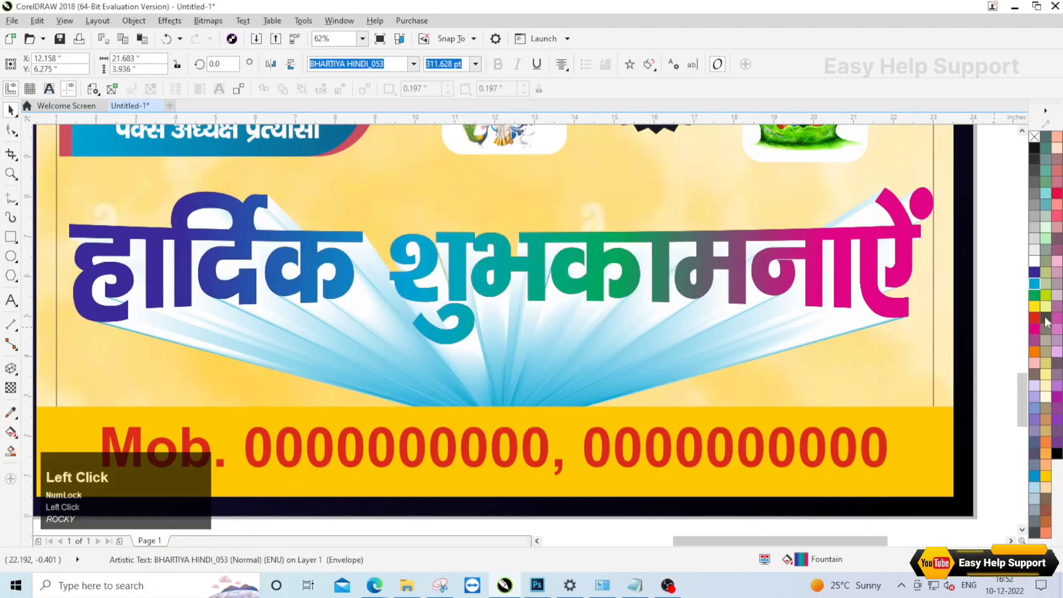
right_click(1033, 261)
left_click(983, 295)
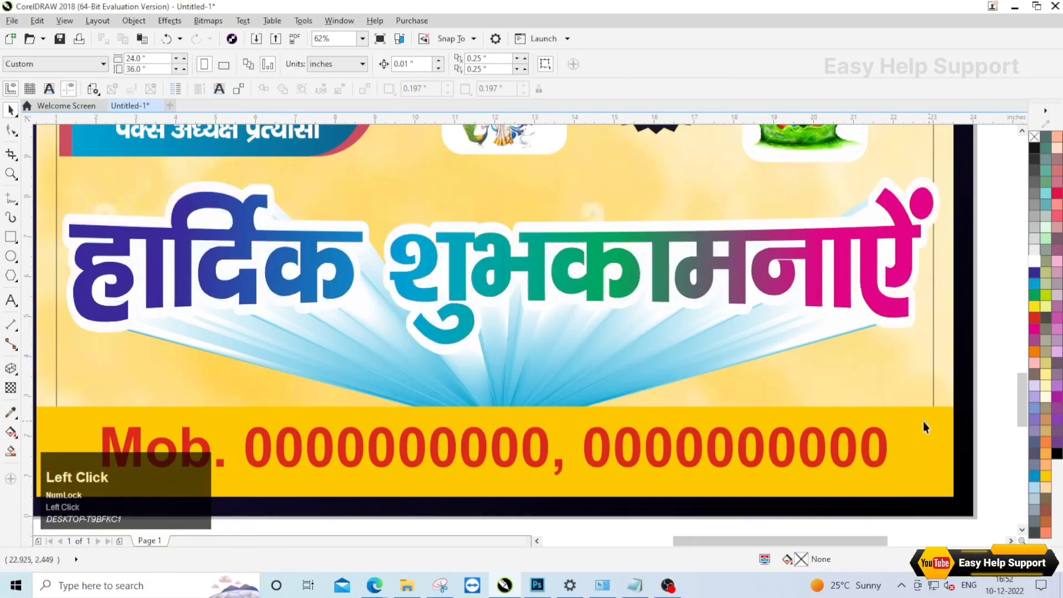
- Select the thin-outlined 22 × 34 inch guide rectangle inside the poster's border
scroll(568, 368, "down", 3)
key("F4")
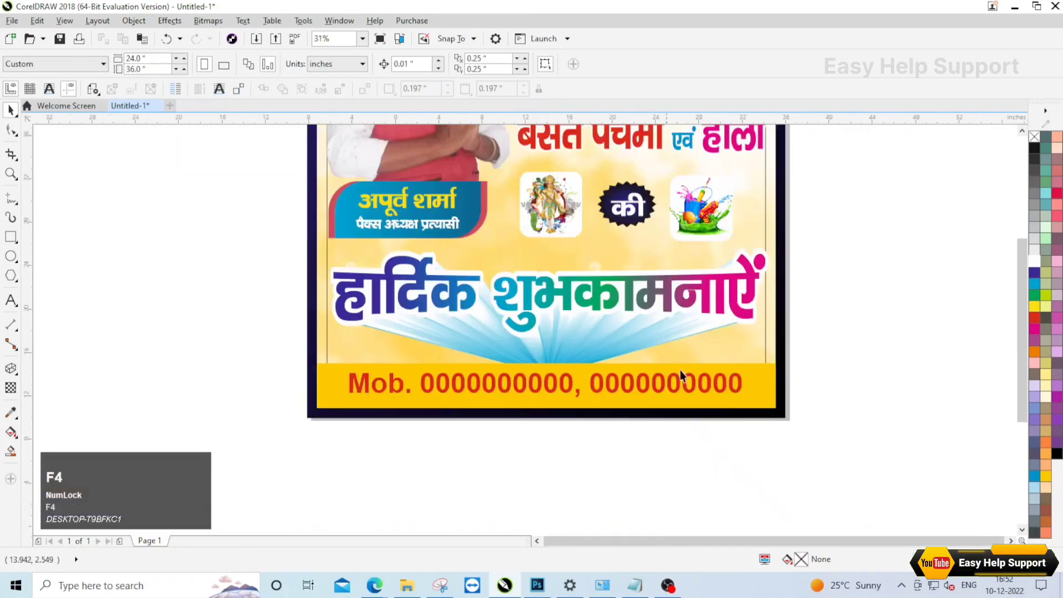
left_click(818, 357)
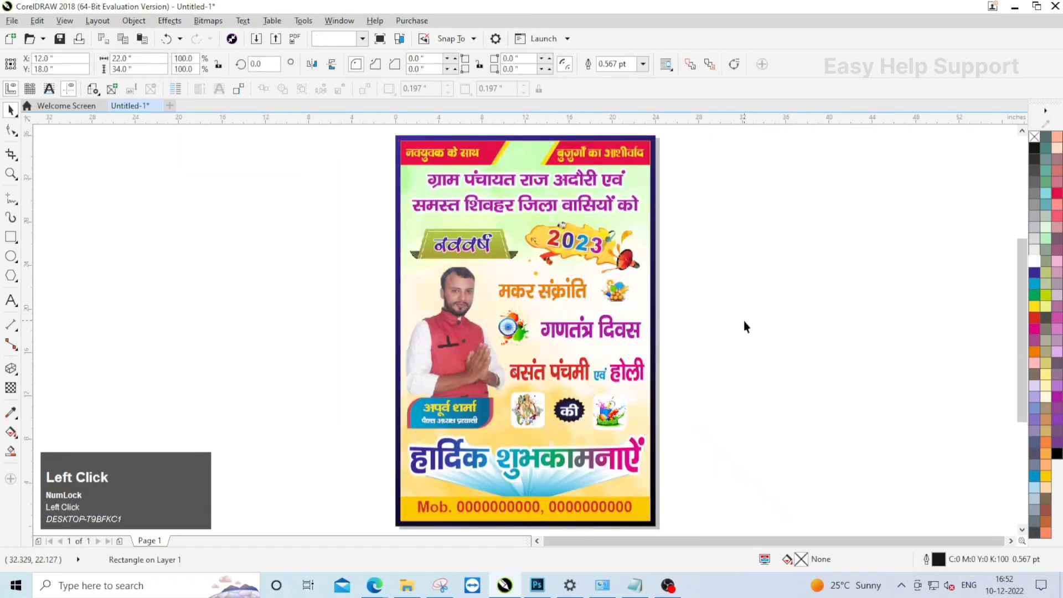